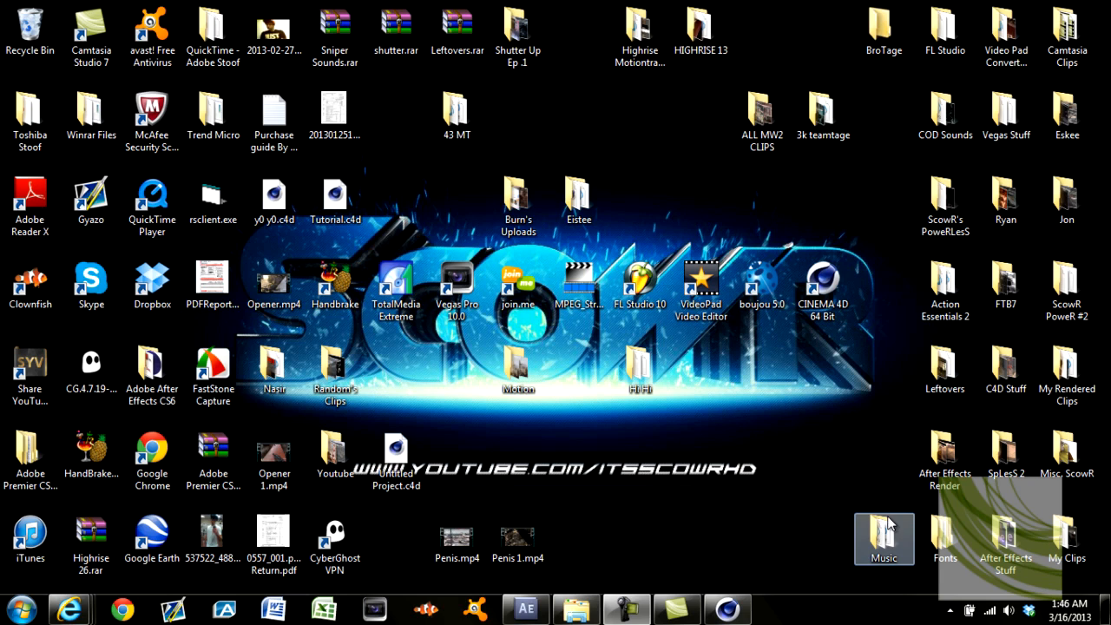
Open the Tutorial.c4d scene in Cinema 4D with a LightWave import scale of 10 centimeters, keeping textures and lights enabled.
{"action": "mouse_move", "coordinate": [638, 599]}
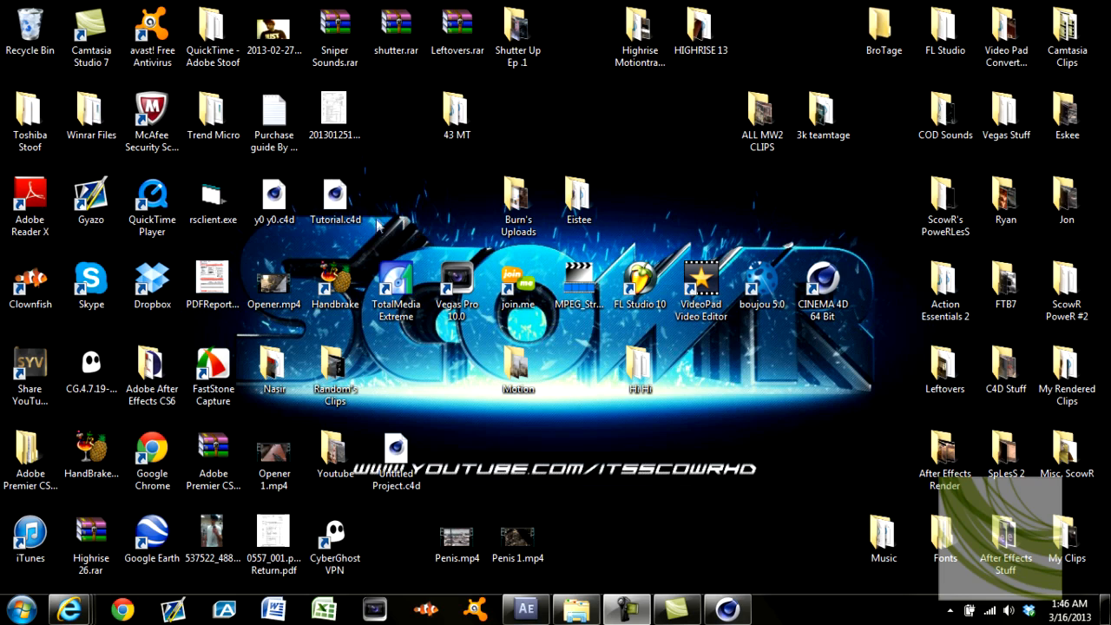
{"action": "double_click", "coordinate": [336, 196]}
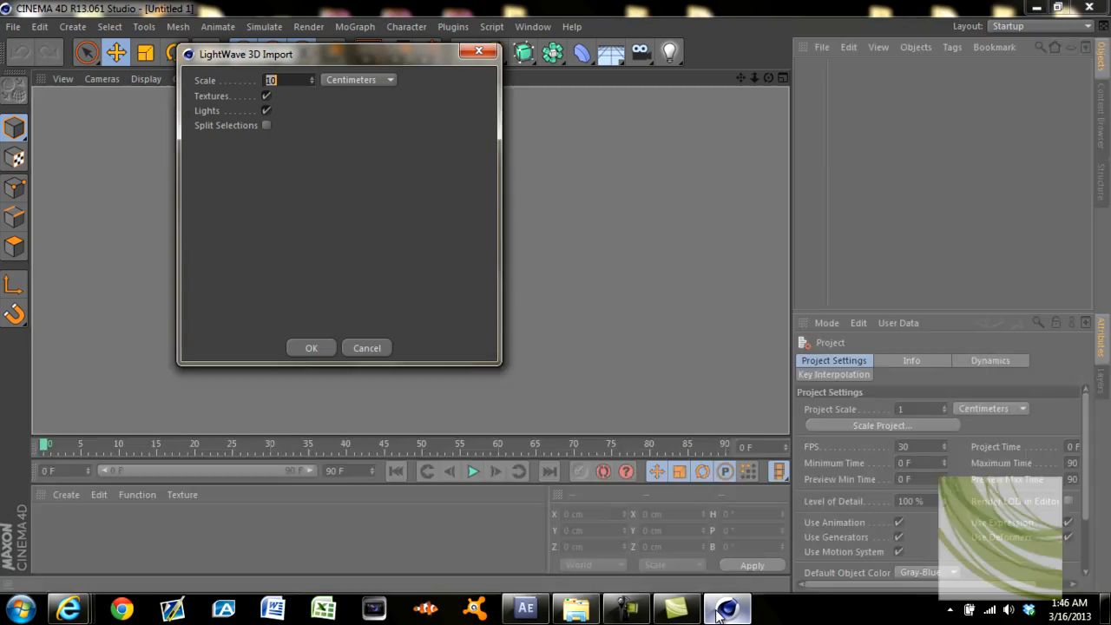
{"action": "left_click", "coordinate": [726, 609]}
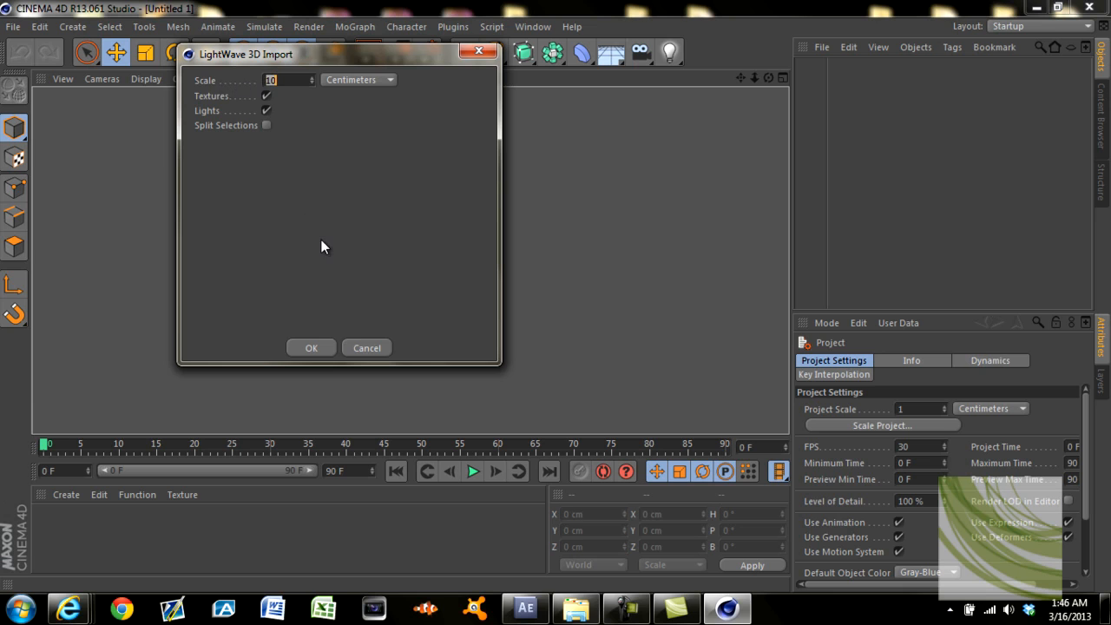
{"action": "left_click", "coordinate": [314, 347]}
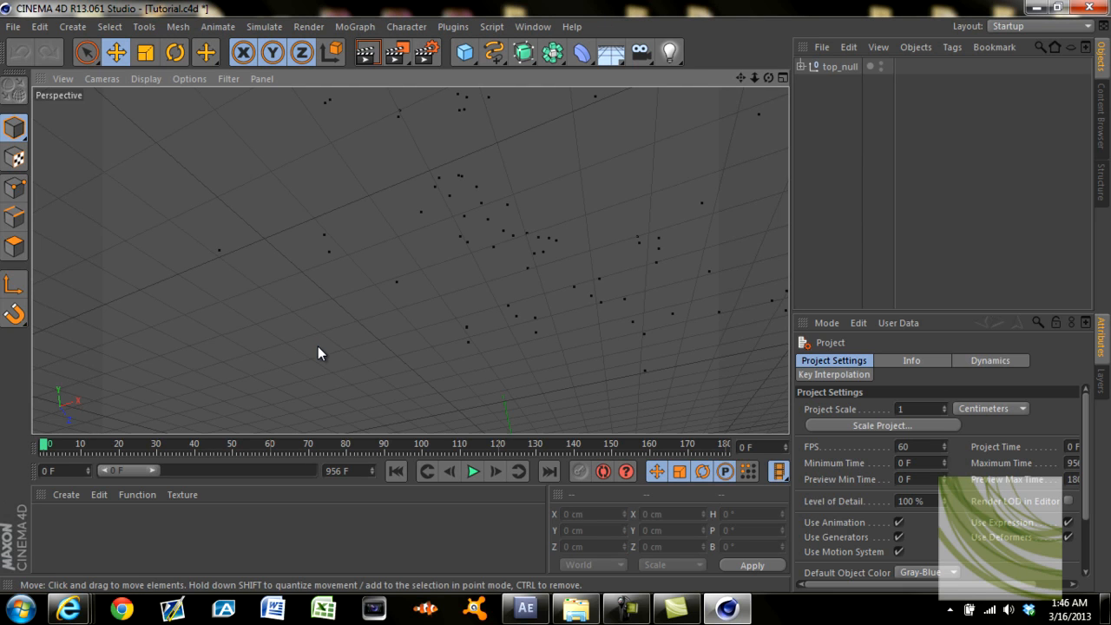
Extend the visible timeline range to the full 956 frames and return the playhead to frame 0.
{"action": "left_click_drag", "start_coordinate": [45, 445], "coordinate": [579, 462]}
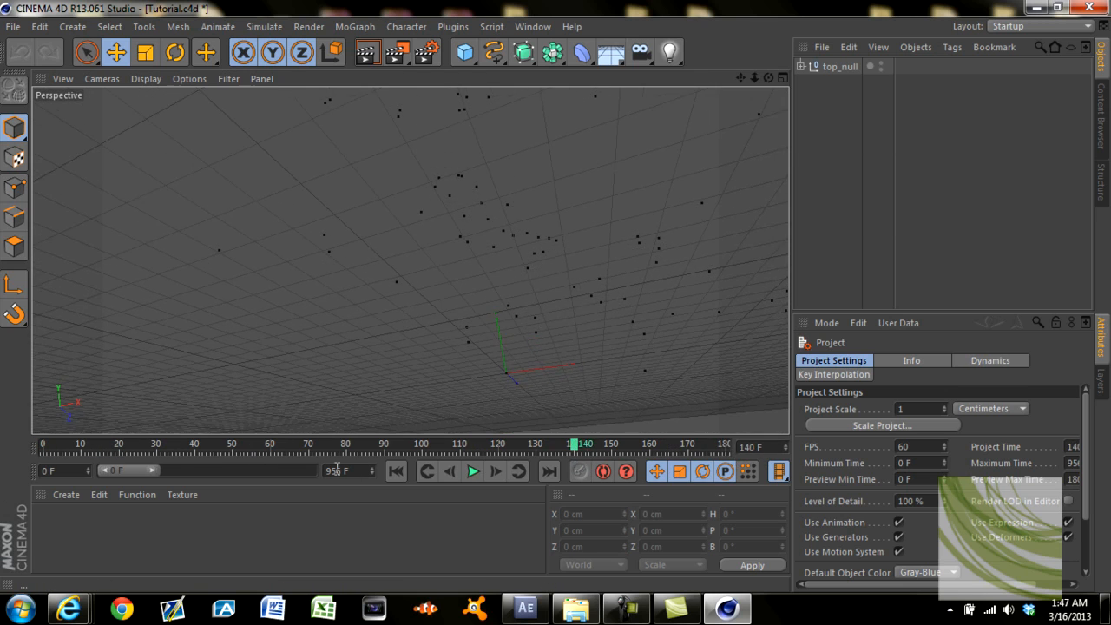
{"action": "left_click_drag", "start_coordinate": [153, 470], "coordinate": [377, 491]}
{"action": "left_click_drag", "start_coordinate": [170, 444], "coordinate": [10, 446]}
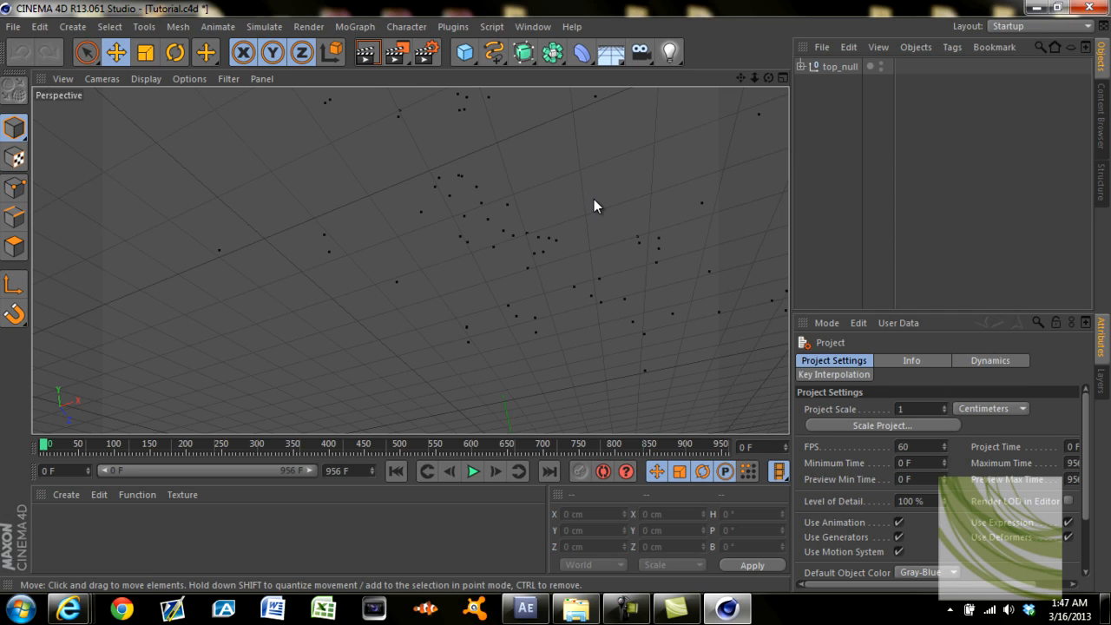
Add a Background object and a Floor object to the scene.
{"action": "left_click", "coordinate": [612, 55]}
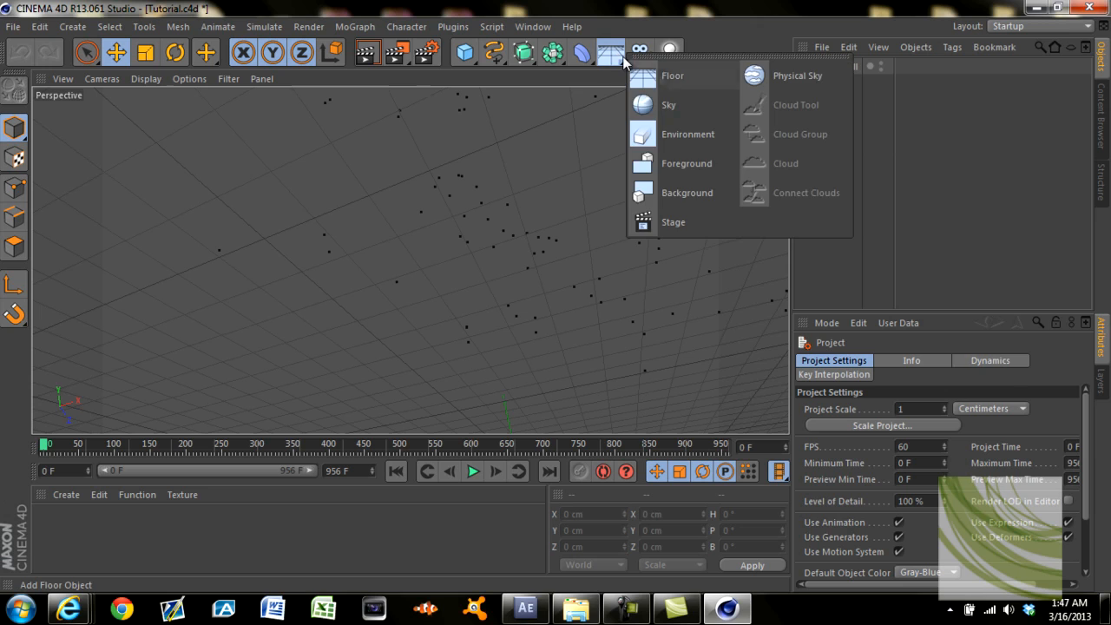
{"action": "left_click", "coordinate": [677, 193]}
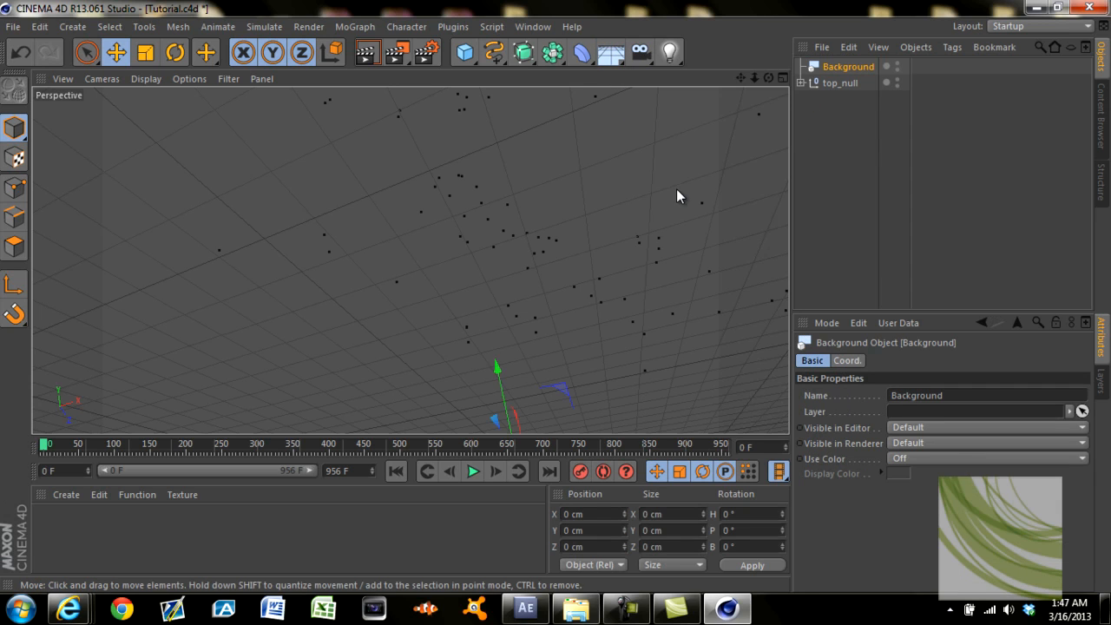
{"action": "left_click", "coordinate": [616, 61]}
{"action": "left_click", "coordinate": [675, 83]}
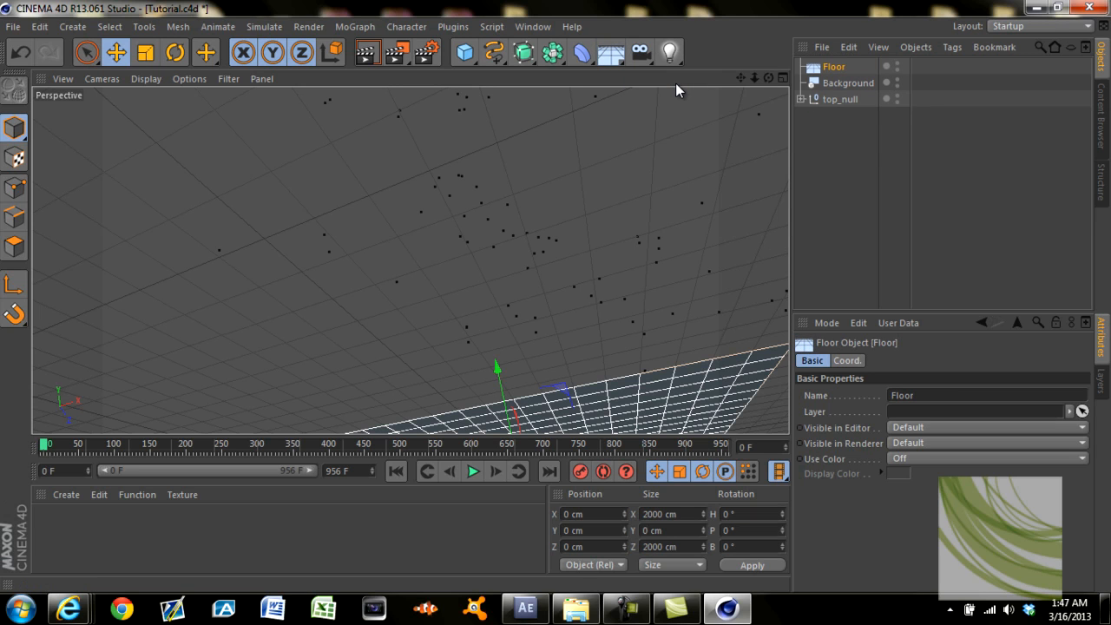
Create a material and load eyy_000000.jpeg from the Motion folder as its colour texture, without copying it to the project location.
{"action": "double_click", "coordinate": [164, 523]}
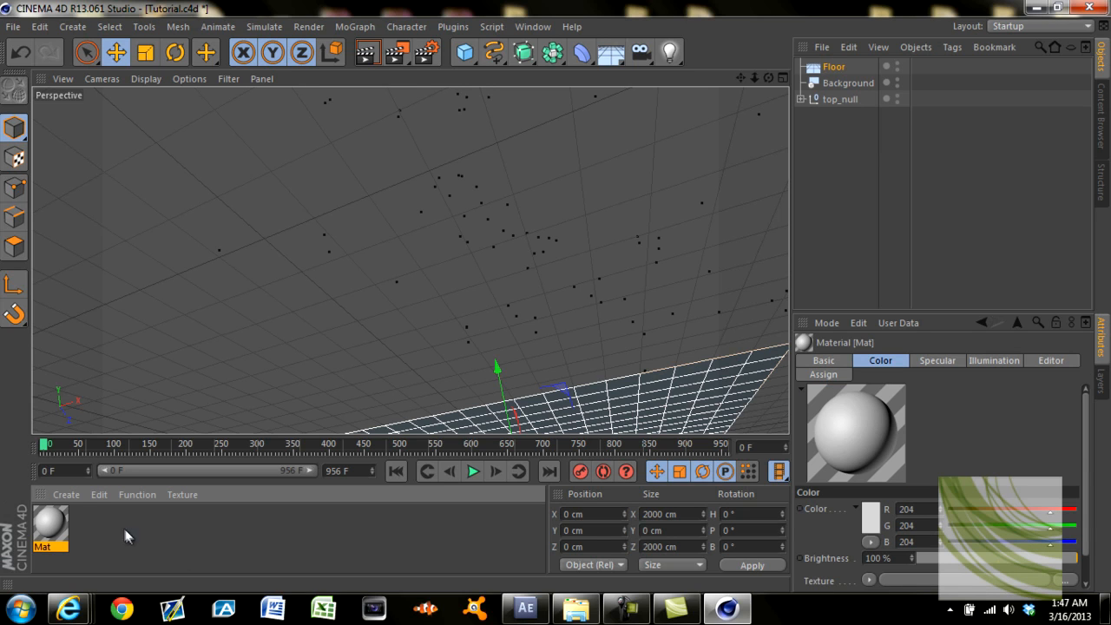
{"action": "left_click", "coordinate": [68, 493]}
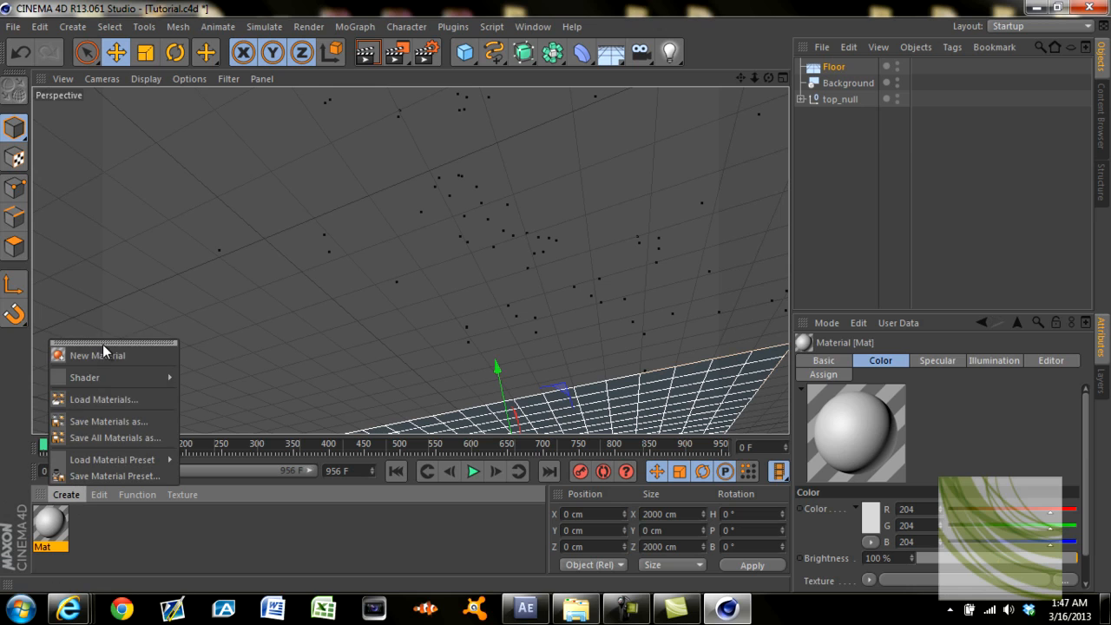
{"action": "left_click", "coordinate": [123, 537]}
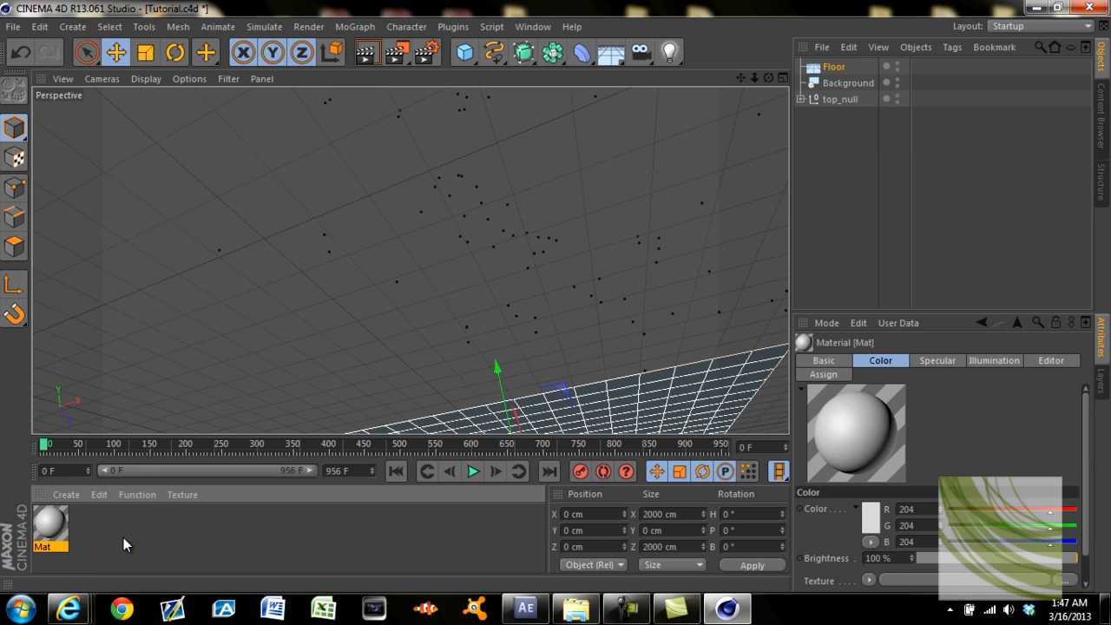
{"action": "double_click", "coordinate": [50, 523]}
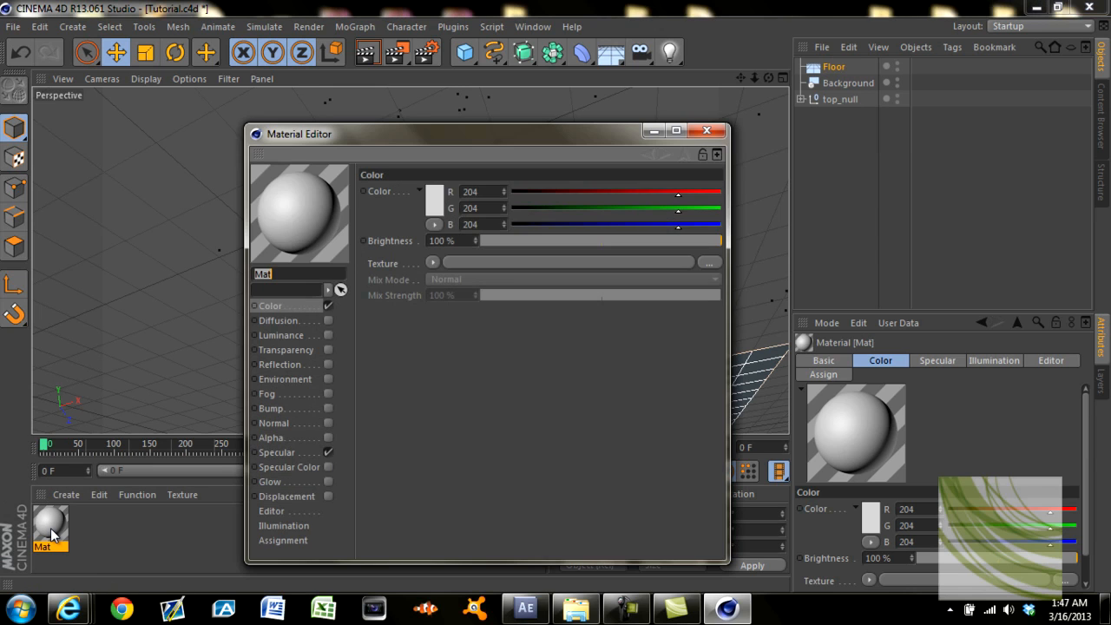
{"action": "left_click", "coordinate": [489, 262]}
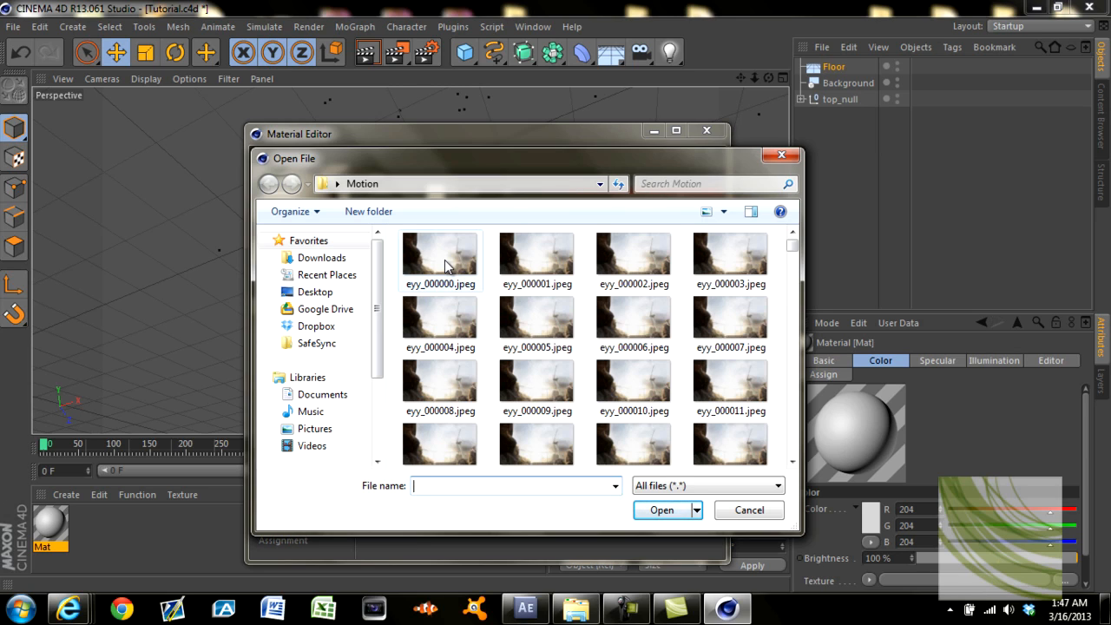
{"action": "mouse_move", "coordinate": [792, 247]}
{"action": "left_mouse_down"}
{"action": "mouse_move", "coordinate": [792, 260]}
{"action": "mouse_move", "coordinate": [789, 244]}
{"action": "left_mouse_up"}
{"action": "double_click", "coordinate": [429, 266]}
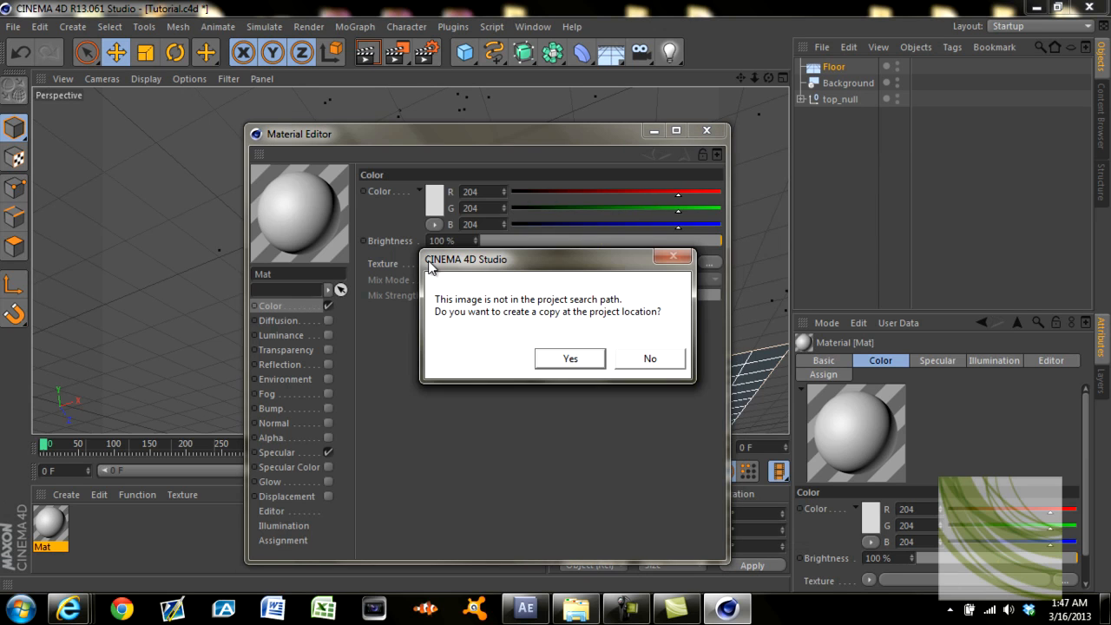
{"action": "left_click", "coordinate": [650, 359]}
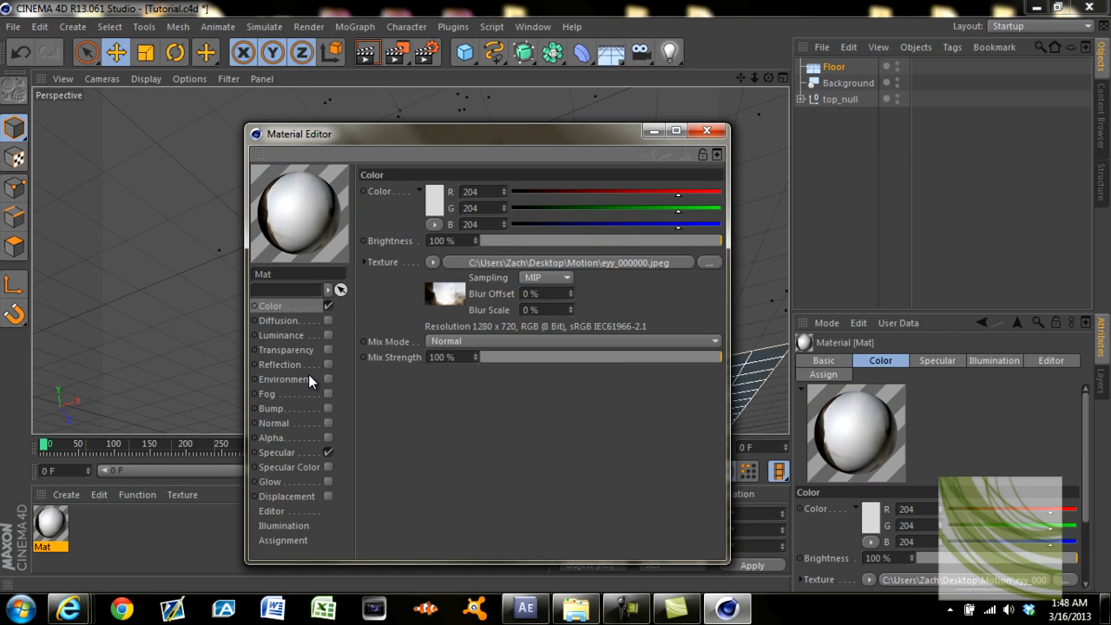
Turn off the material's Specular channel and calculate the animation frame range of its image-sequence texture.
{"action": "left_click", "coordinate": [327, 452]}
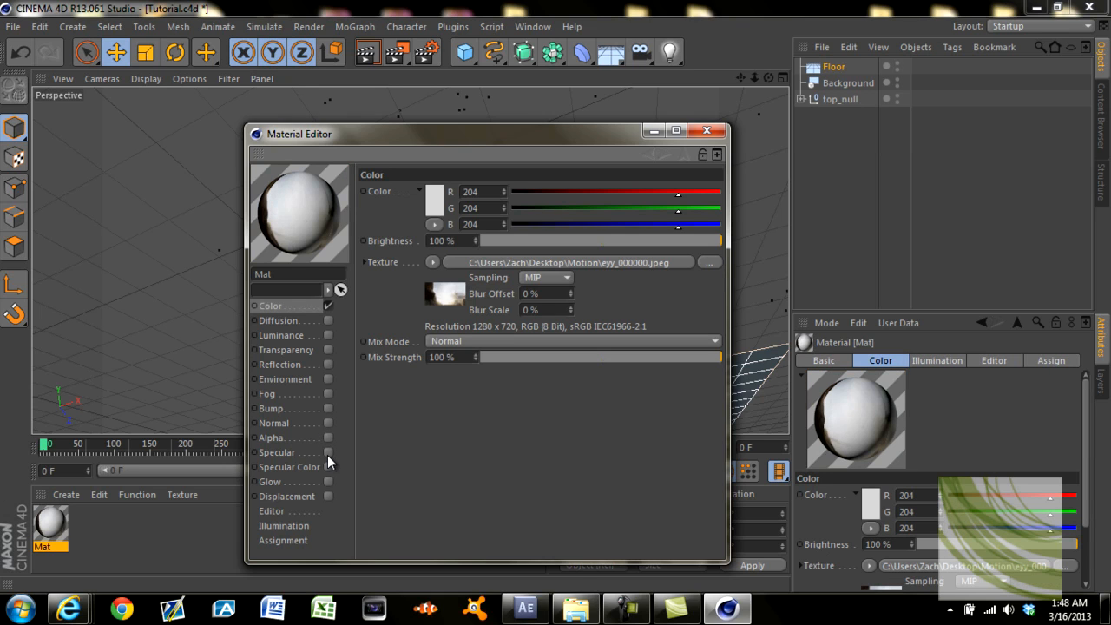
{"action": "left_click", "coordinate": [514, 263]}
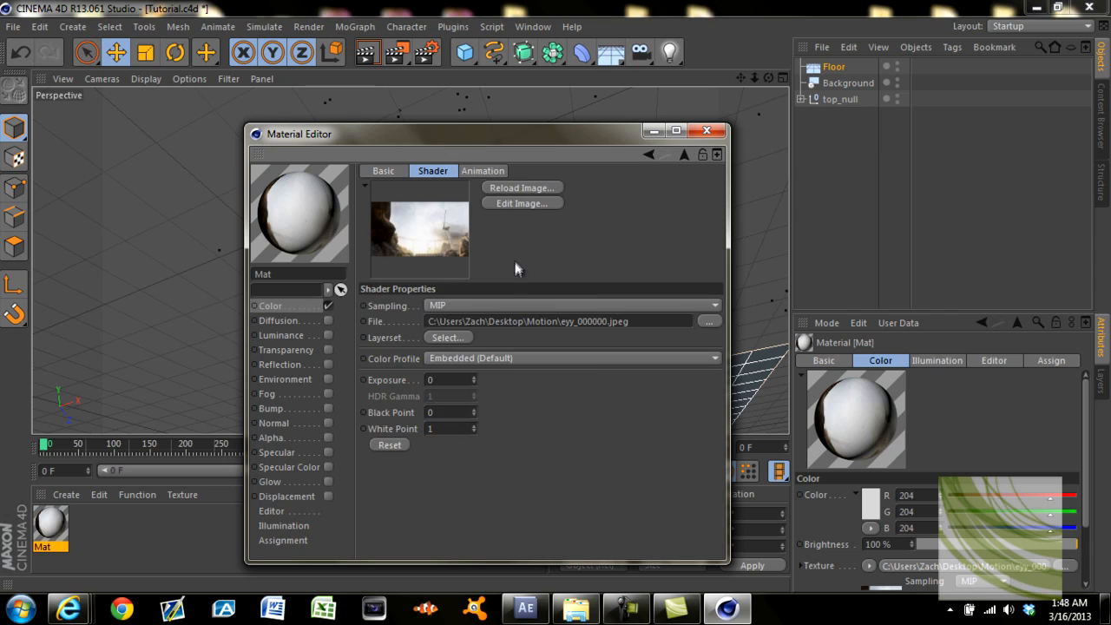
{"action": "left_click", "coordinate": [484, 170]}
{"action": "left_click", "coordinate": [396, 444]}
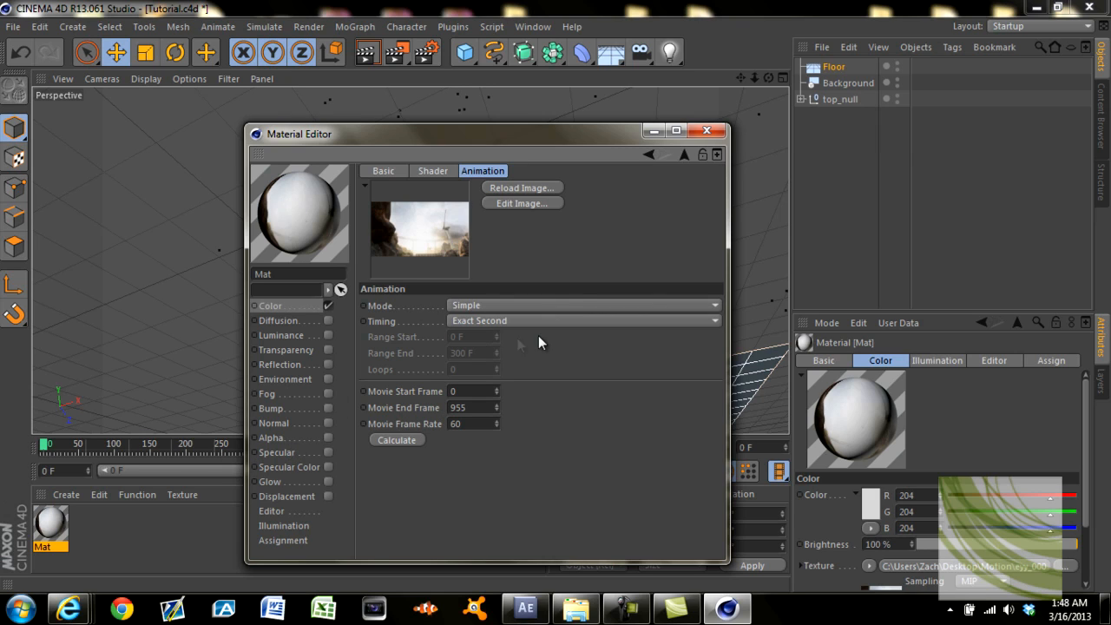
{"action": "left_click", "coordinate": [706, 131]}
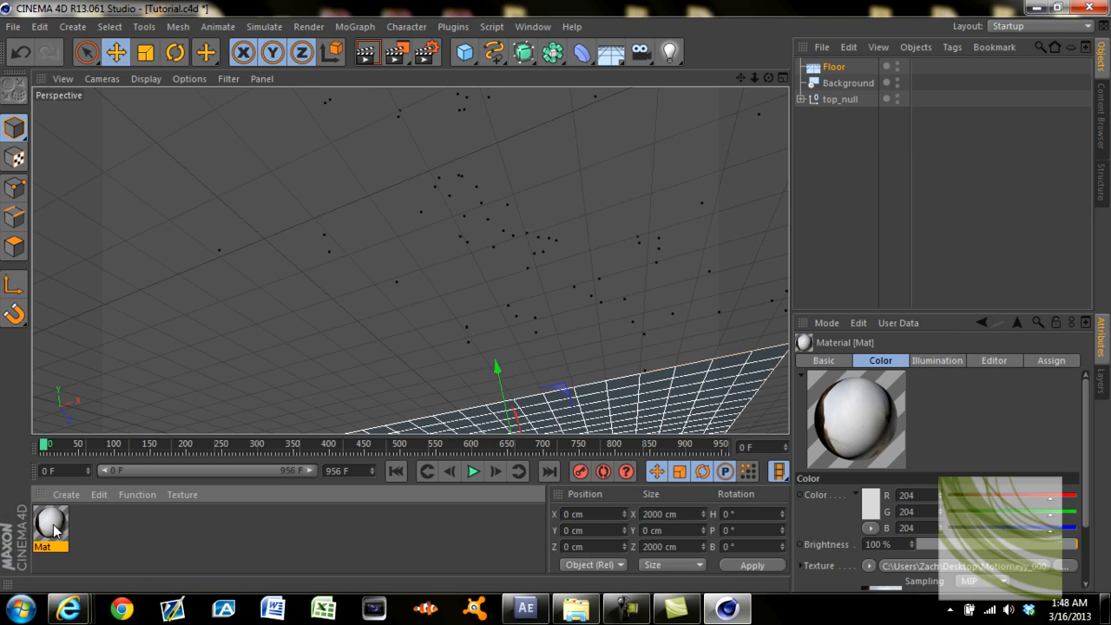
Apply the footage material to the Background object, move the timeline to frame 238, and apply the same material to the Floor.
{"action": "left_click_drag", "start_coordinate": [54, 531], "coordinate": [851, 82]}
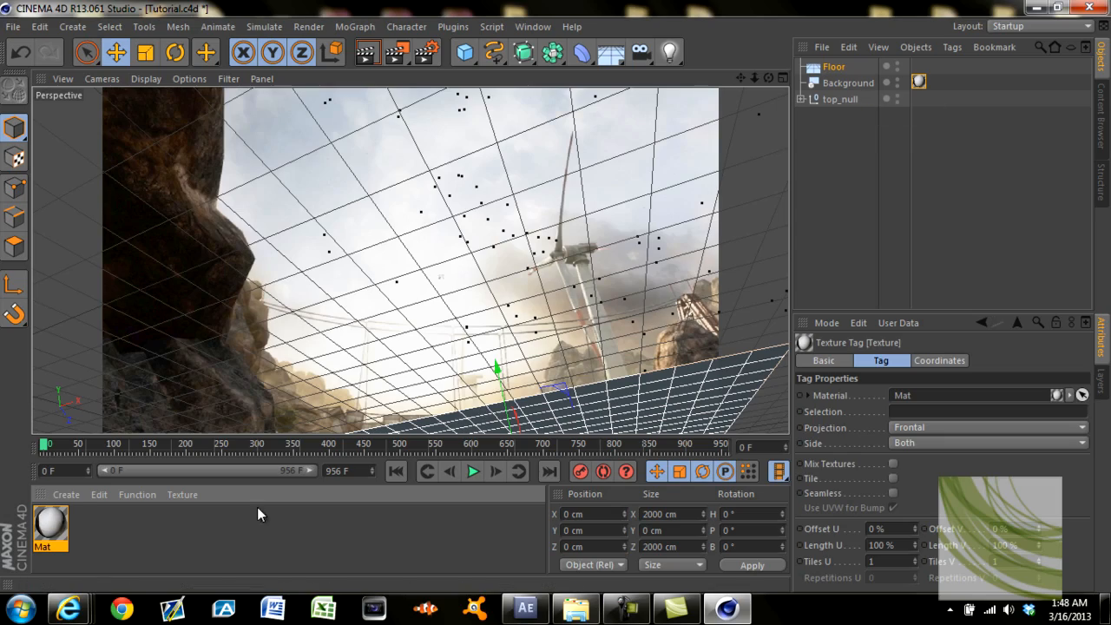
{"action": "left_click_drag", "start_coordinate": [48, 447], "coordinate": [219, 444]}
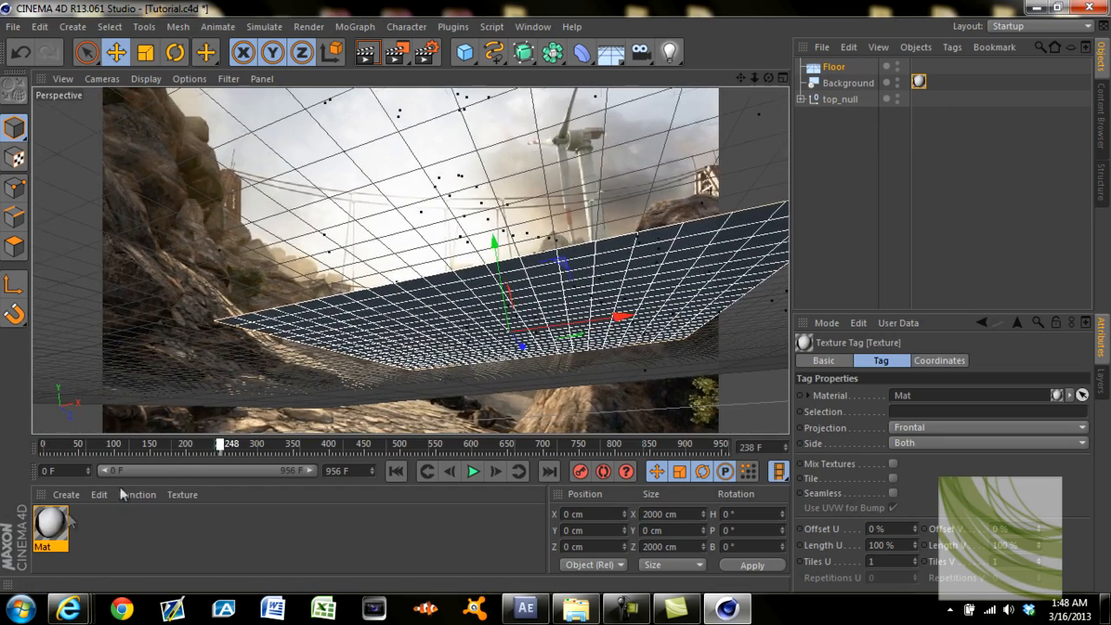
{"action": "left_click_drag", "start_coordinate": [50, 528], "coordinate": [834, 68]}
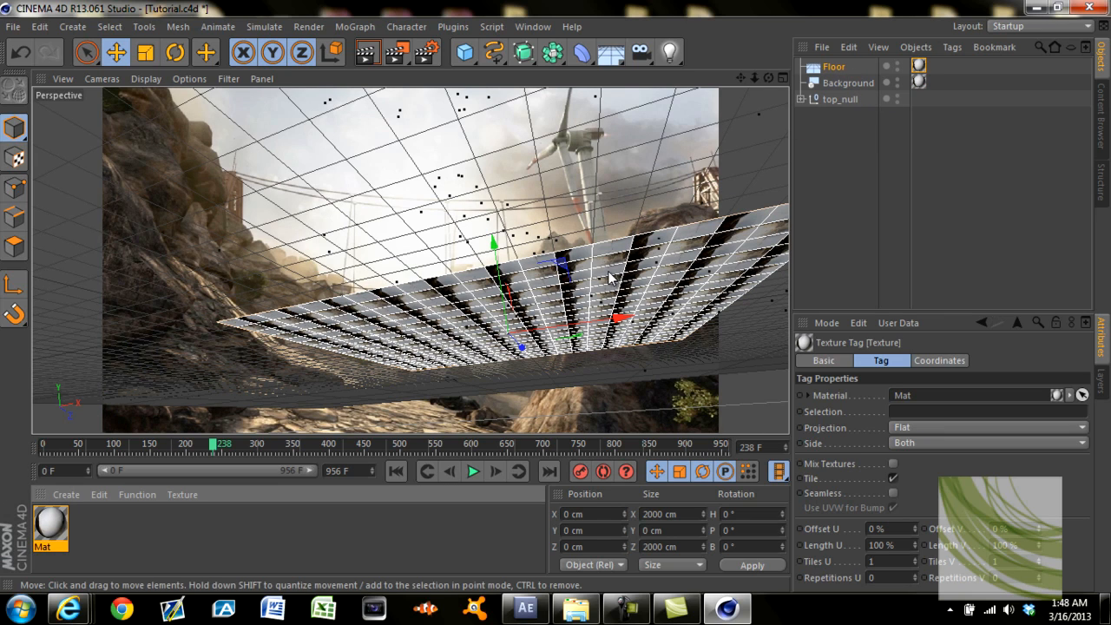
Set the floor texture's projection to Frontal, rendering the view before and after the change to compare.
{"action": "left_click", "coordinate": [365, 56]}
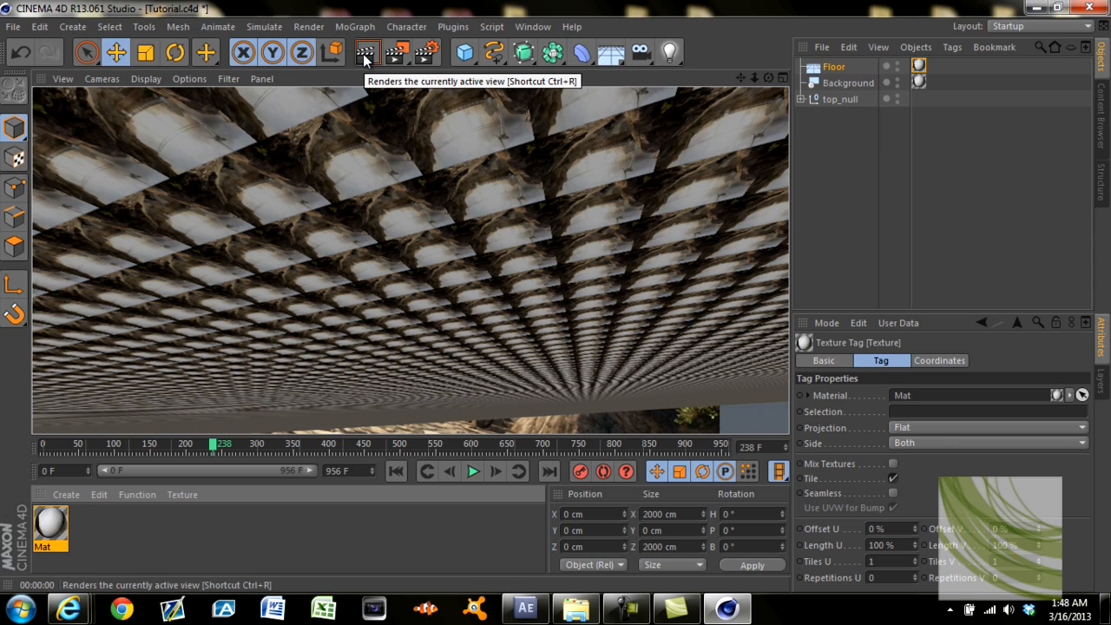
{"action": "left_click", "coordinate": [950, 428]}
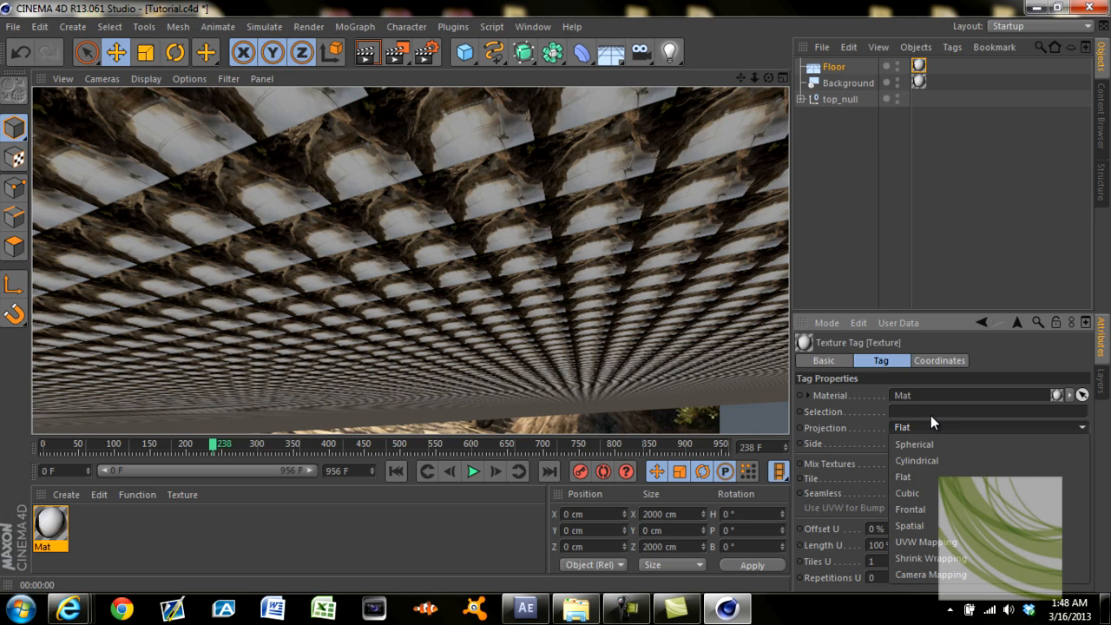
{"action": "left_click", "coordinate": [925, 508]}
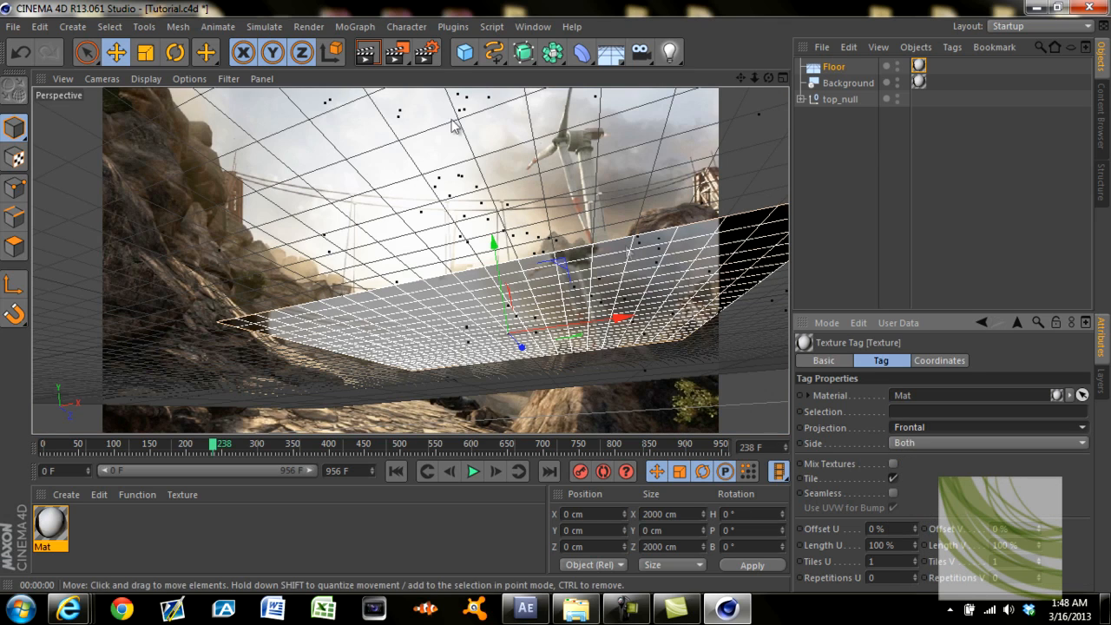
{"action": "left_click", "coordinate": [375, 53]}
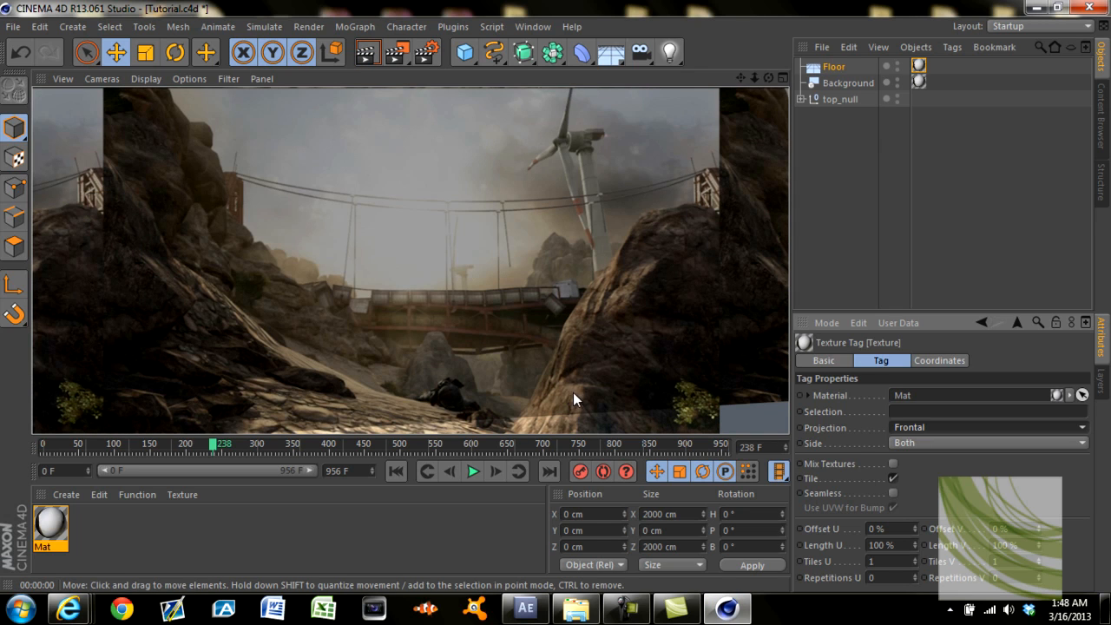
{"action": "left_click", "coordinate": [644, 360]}
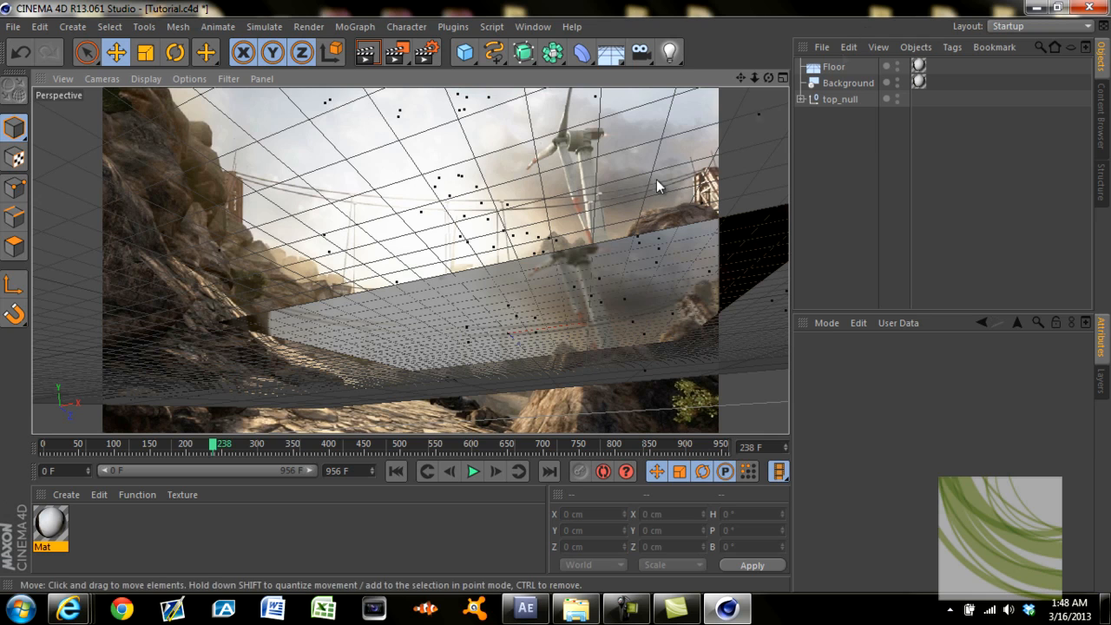
Lower the Floor to about -378 cm in Y and rotate it to about 9.7° pitch and 6.5° bank.
{"action": "left_click", "coordinate": [576, 293]}
{"action": "left_click_drag", "start_coordinate": [505, 253], "coordinate": [497, 308]}
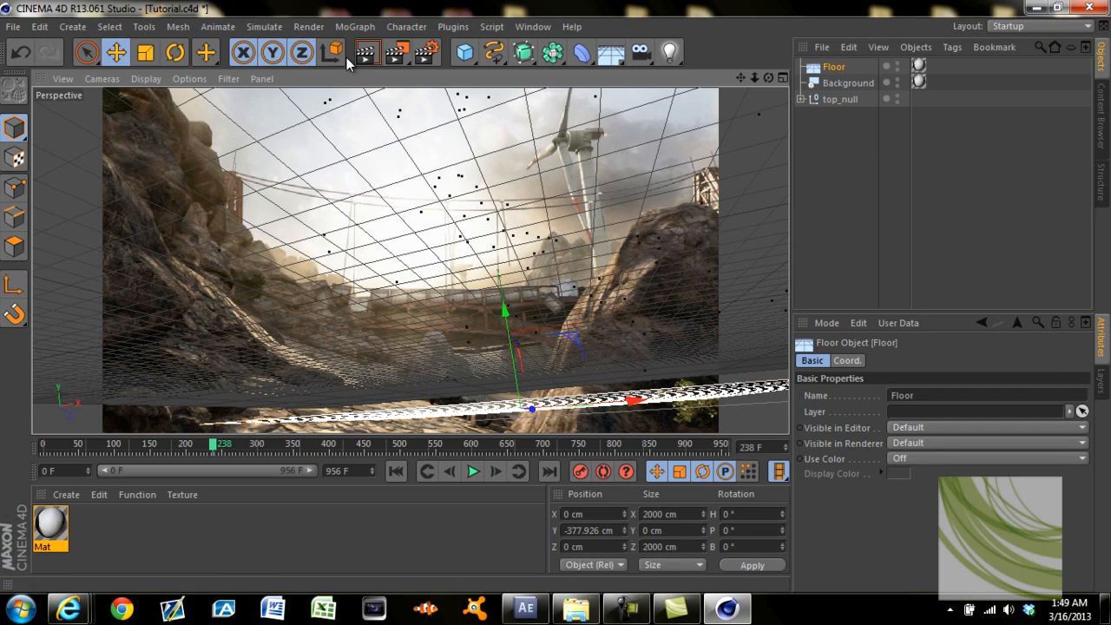
{"action": "left_click", "coordinate": [174, 52]}
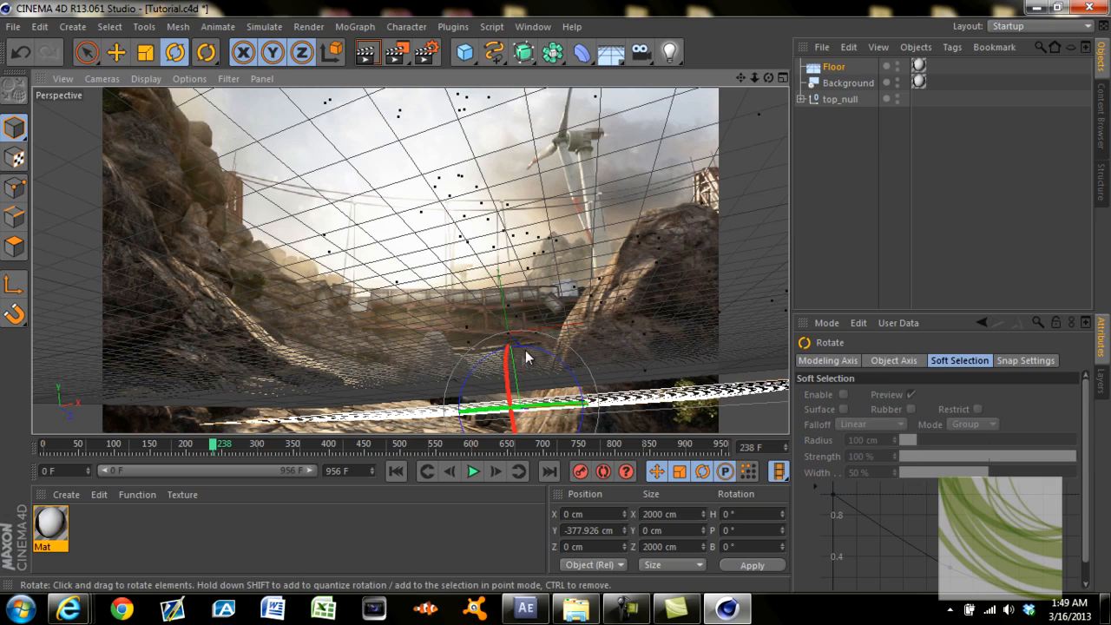
{"action": "mouse_move", "coordinate": [503, 366]}
{"action": "left_mouse_down"}
{"action": "mouse_move", "coordinate": [506, 356]}
{"action": "mouse_move", "coordinate": [510, 380]}
{"action": "mouse_move", "coordinate": [508, 368]}
{"action": "left_mouse_up"}
{"action": "mouse_move", "coordinate": [467, 406]}
{"action": "left_mouse_down"}
{"action": "mouse_move", "coordinate": [473, 388]}
{"action": "mouse_move", "coordinate": [479, 397]}
{"action": "left_mouse_up"}
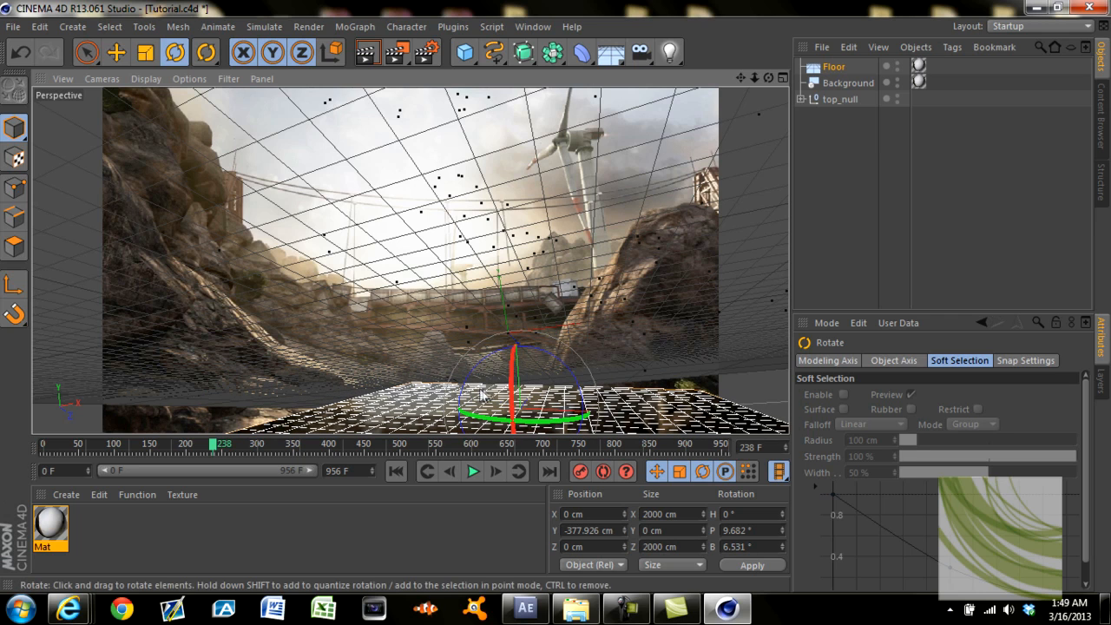
Push the Floor back and, at frame 515, lower it to about X -76, Y -772, Z 1626 cm to match the ground.
{"action": "left_click", "coordinate": [86, 52]}
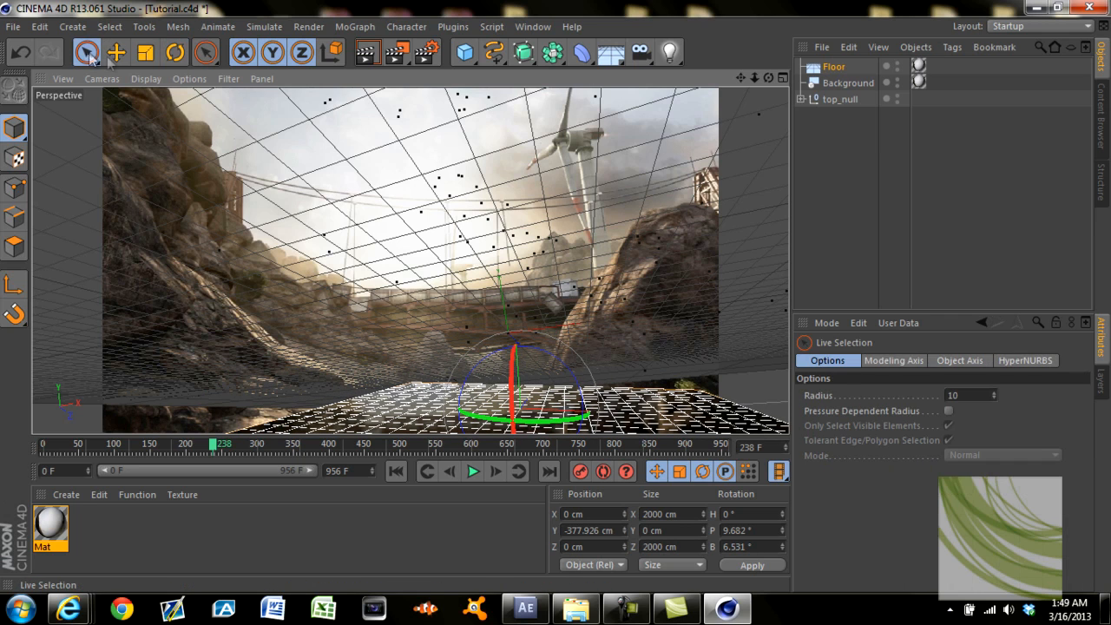
{"action": "left_click_drag", "start_coordinate": [531, 400], "coordinate": [555, 382]}
{"action": "left_click_drag", "start_coordinate": [532, 276], "coordinate": [532, 293]}
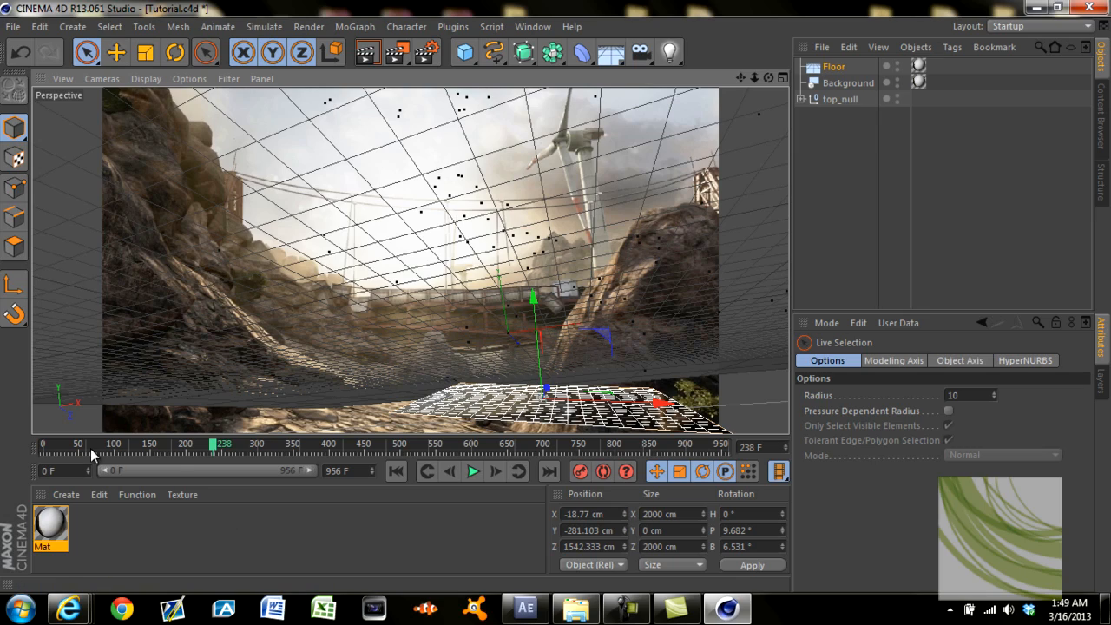
{"action": "left_click_drag", "start_coordinate": [211, 449], "coordinate": [412, 446]}
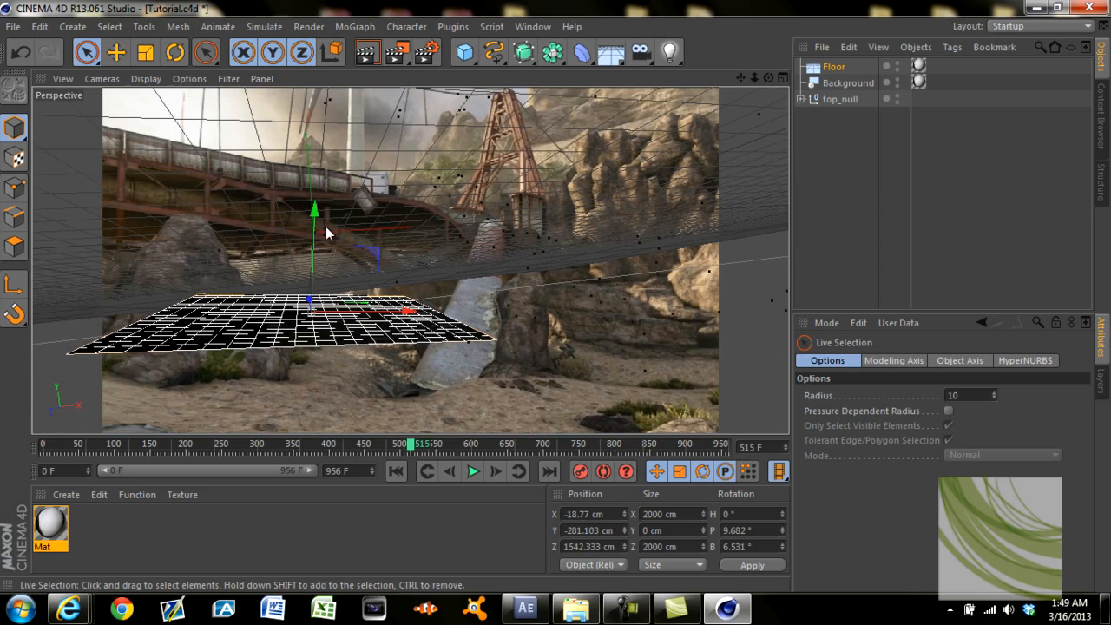
{"action": "left_click_drag", "start_coordinate": [315, 210], "coordinate": [323, 285]}
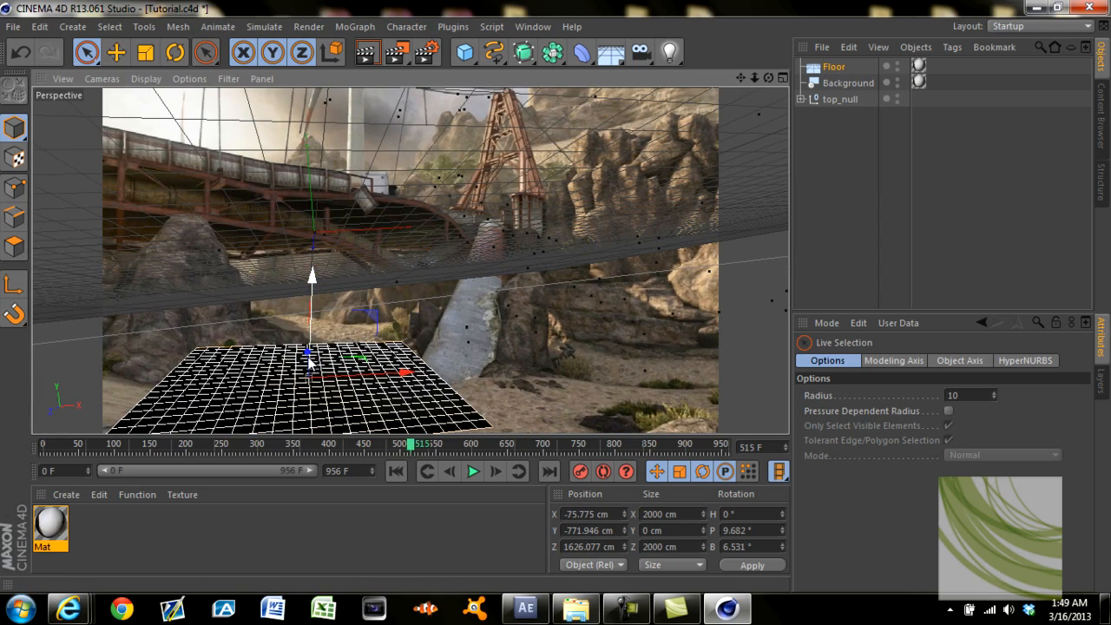
Move the Floor to about X 3, Y -932, Z 742 cm and set the timeline to frame 245.
{"action": "left_click_drag", "start_coordinate": [308, 352], "coordinate": [324, 407]}
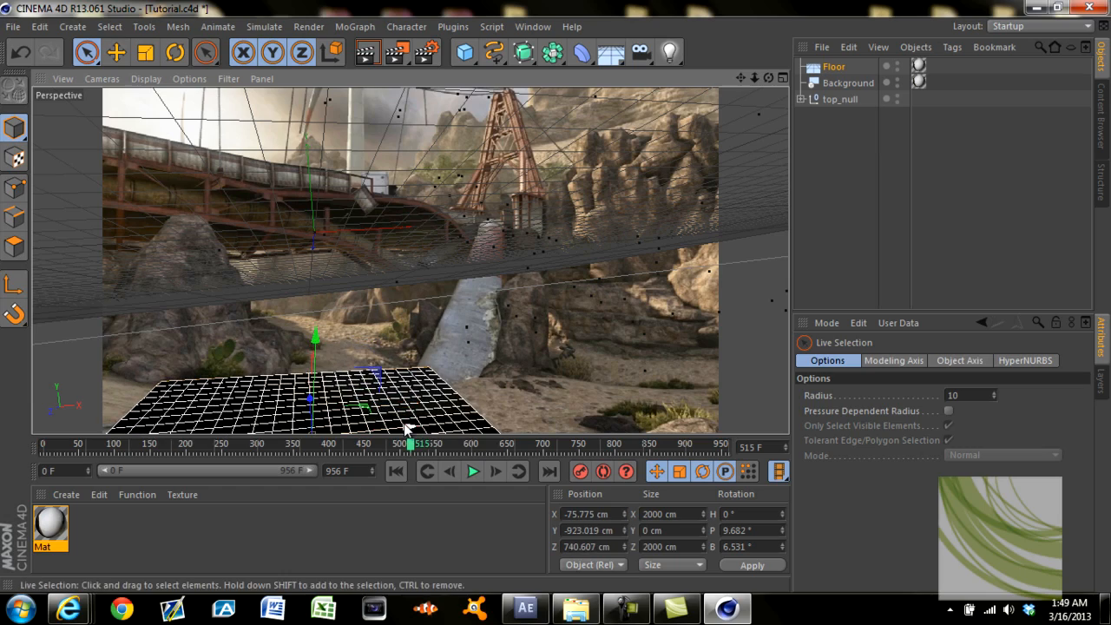
{"action": "mouse_move", "coordinate": [411, 455]}
{"action": "left_mouse_down"}
{"action": "mouse_move", "coordinate": [305, 455]}
{"action": "mouse_move", "coordinate": [162, 490]}
{"action": "mouse_move", "coordinate": [357, 451]}
{"action": "mouse_move", "coordinate": [218, 462]}
{"action": "left_mouse_up"}
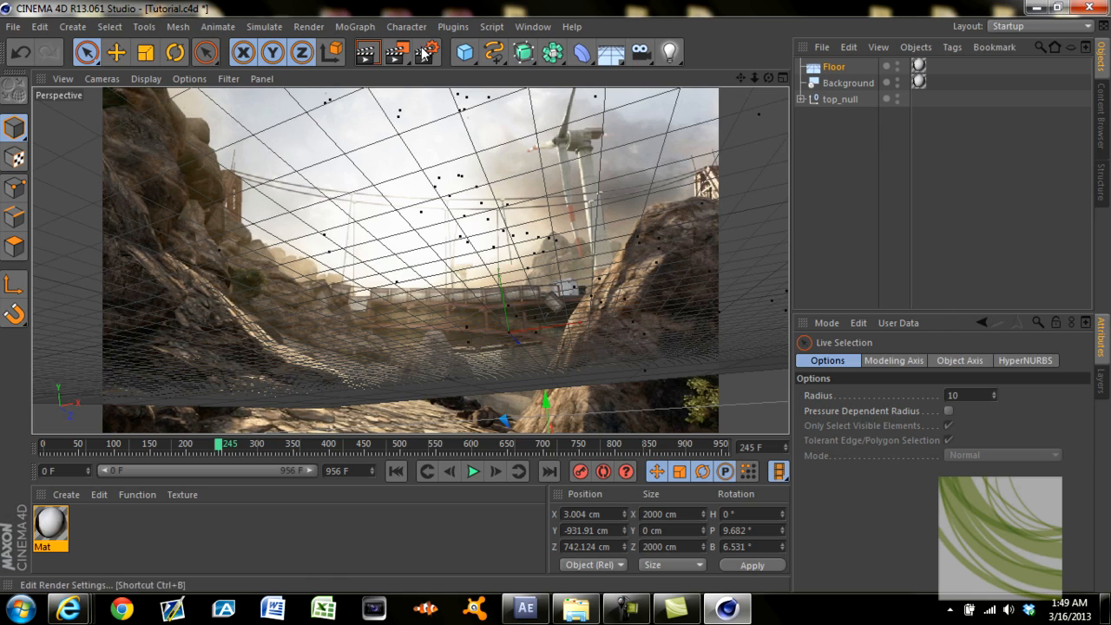
Add a MoGraph MoText object to the scene.
{"action": "left_click", "coordinate": [355, 27]}
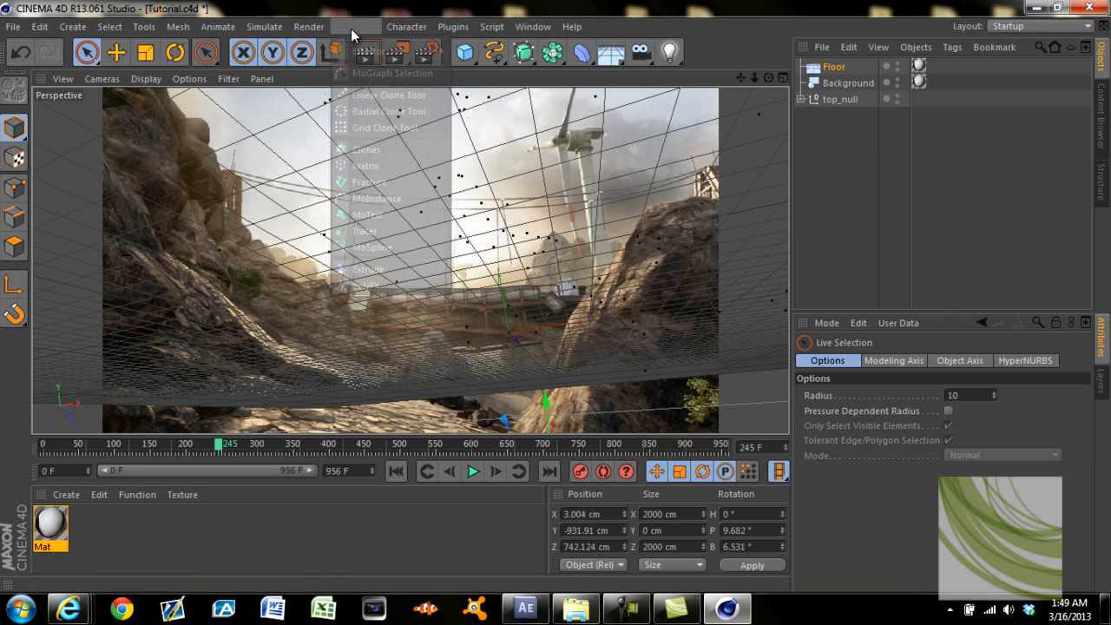
{"action": "left_click", "coordinate": [369, 215]}
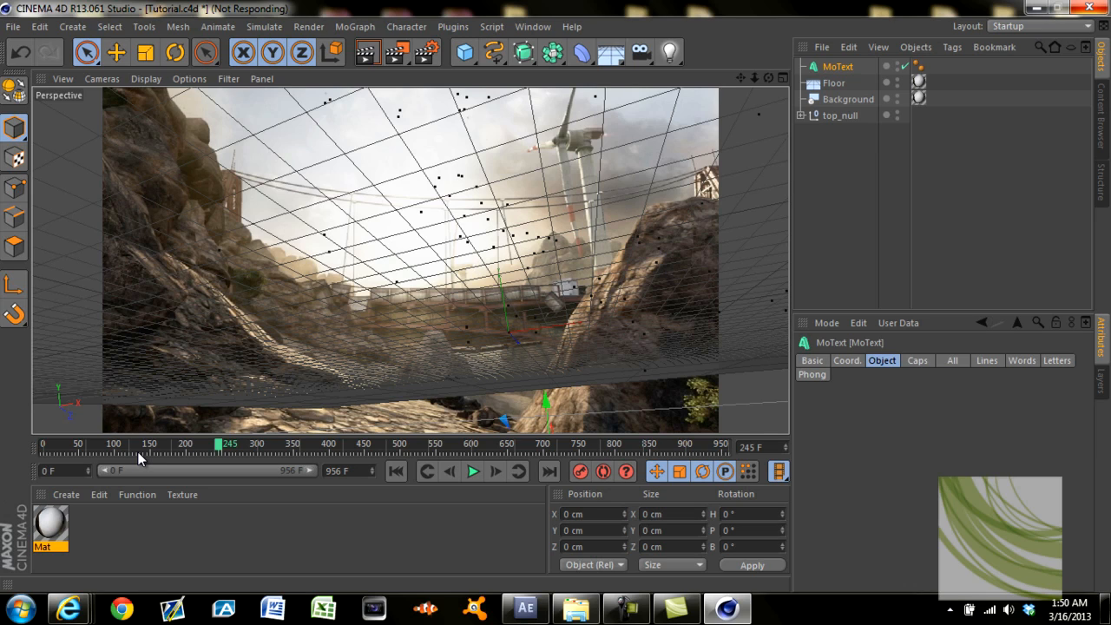
{"action": "left_click", "coordinate": [627, 607]}
{"action": "left_click", "coordinate": [1032, 536]}
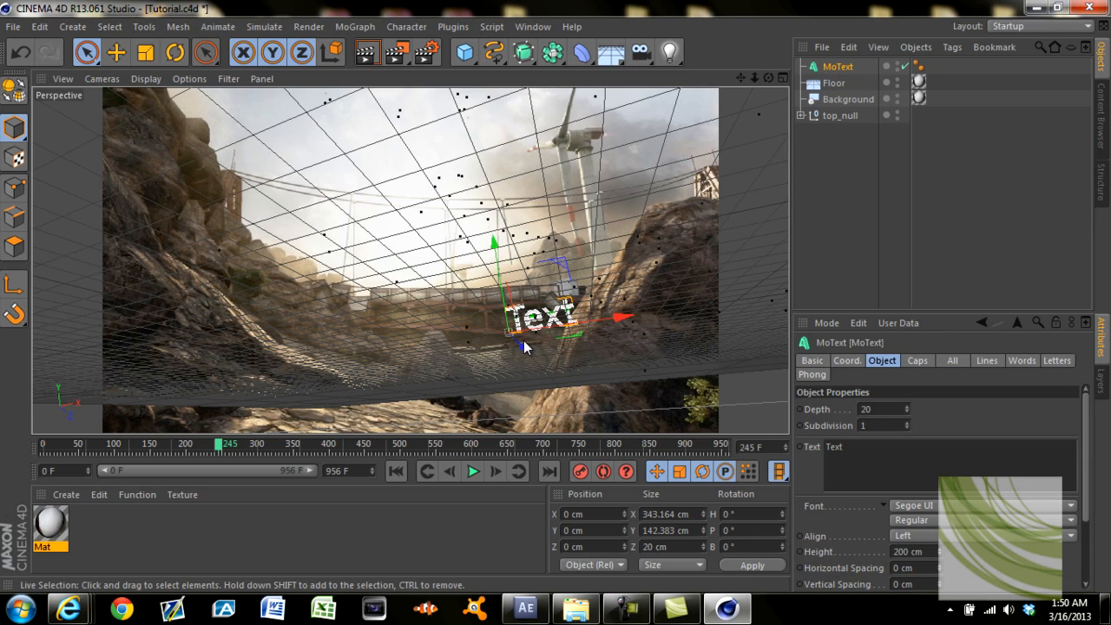
Move the MoText to about X -406, Y -241, Z -1027 cm, above the ground beside the rocks.
{"action": "left_click_drag", "start_coordinate": [523, 347], "coordinate": [435, 306]}
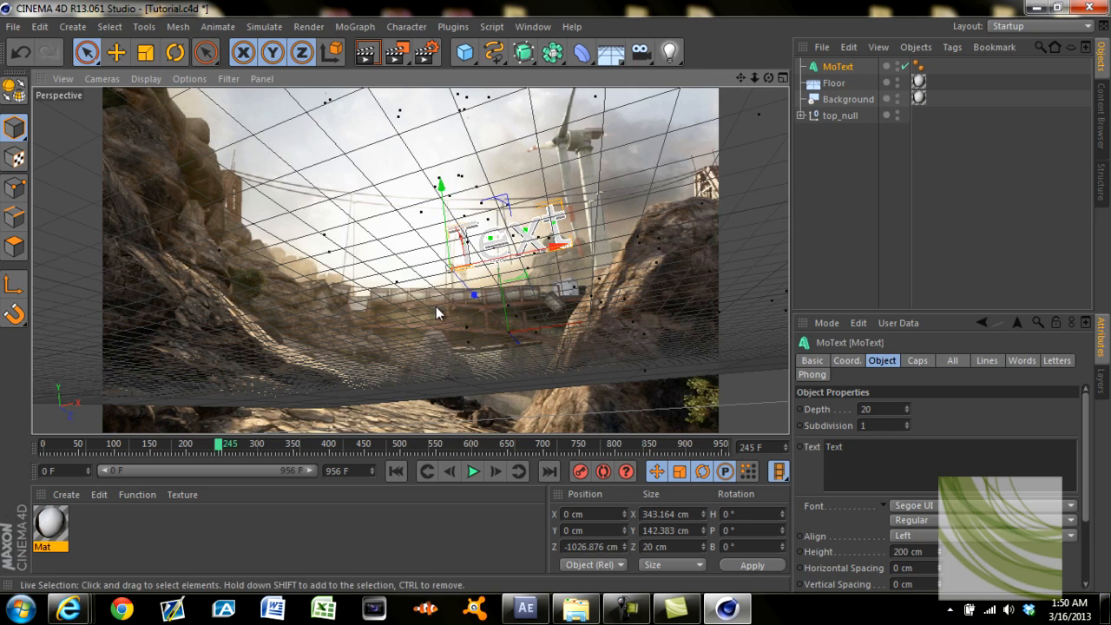
{"action": "left_click_drag", "start_coordinate": [442, 193], "coordinate": [439, 276]}
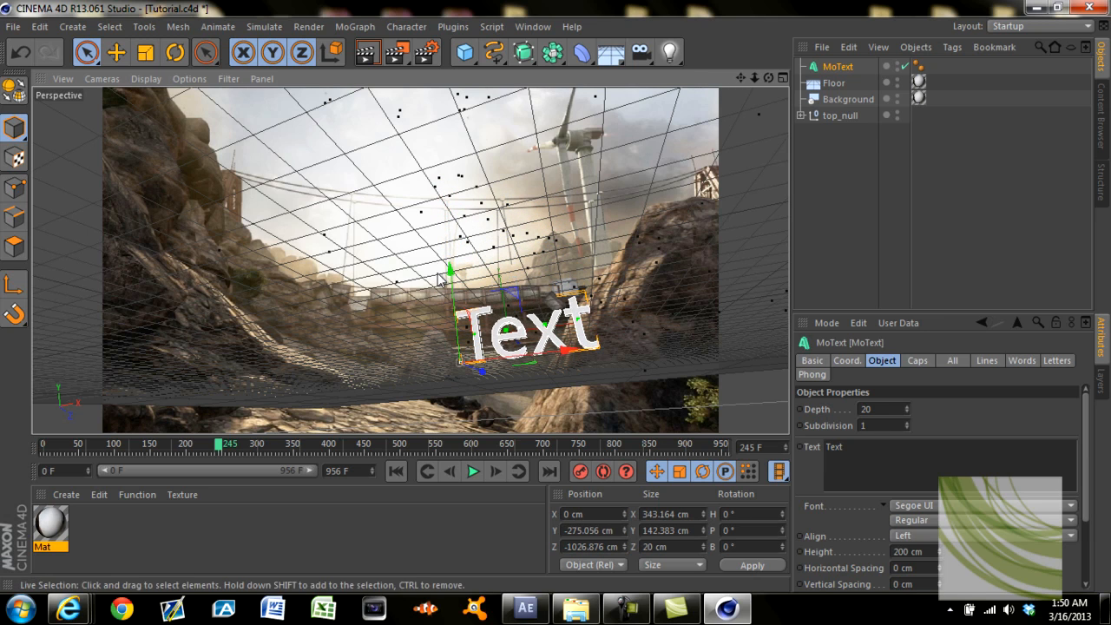
{"action": "left_click_drag", "start_coordinate": [566, 348], "coordinate": [428, 366]}
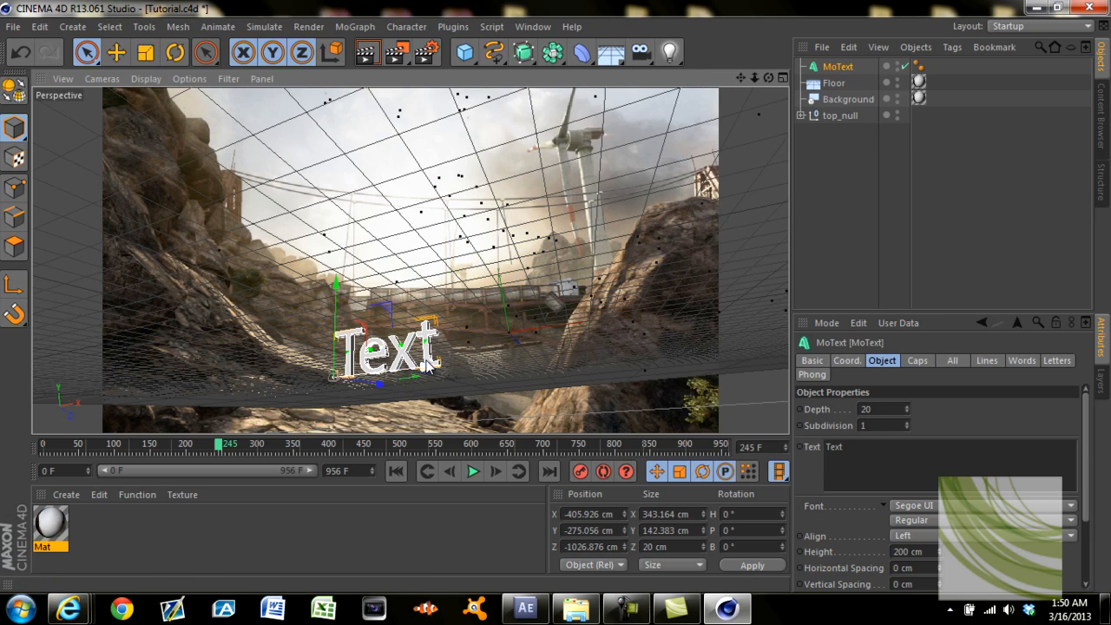
{"action": "left_click_drag", "start_coordinate": [351, 305], "coordinate": [350, 295]}
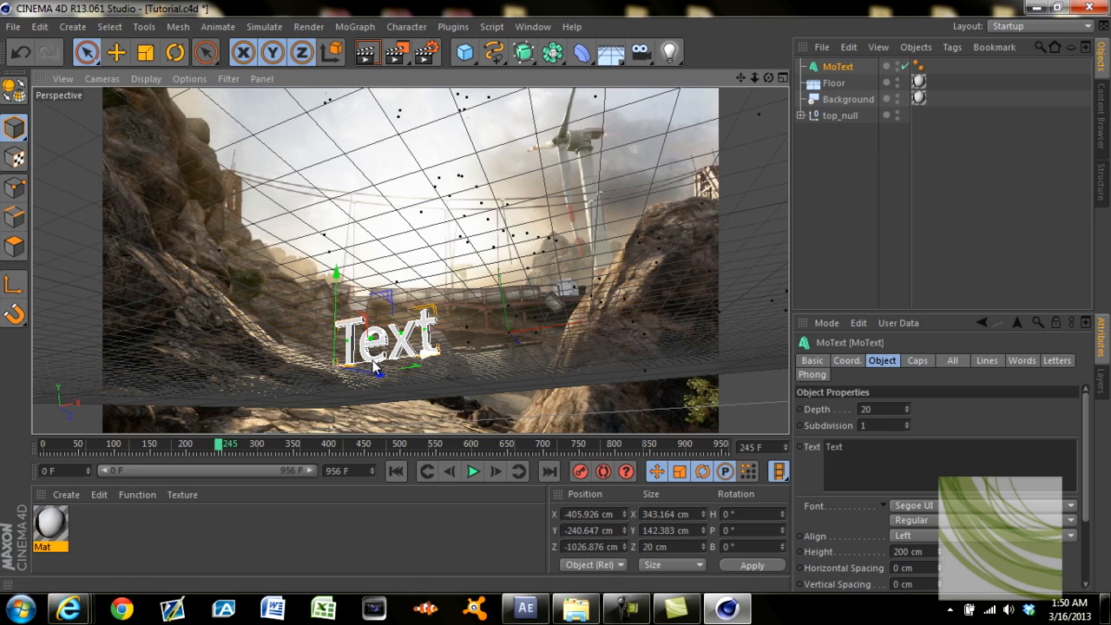
Rotate the MoText to about 19.7° heading, 12.8° pitch and 5° bank so it faces the camera.
{"action": "left_click", "coordinate": [175, 52]}
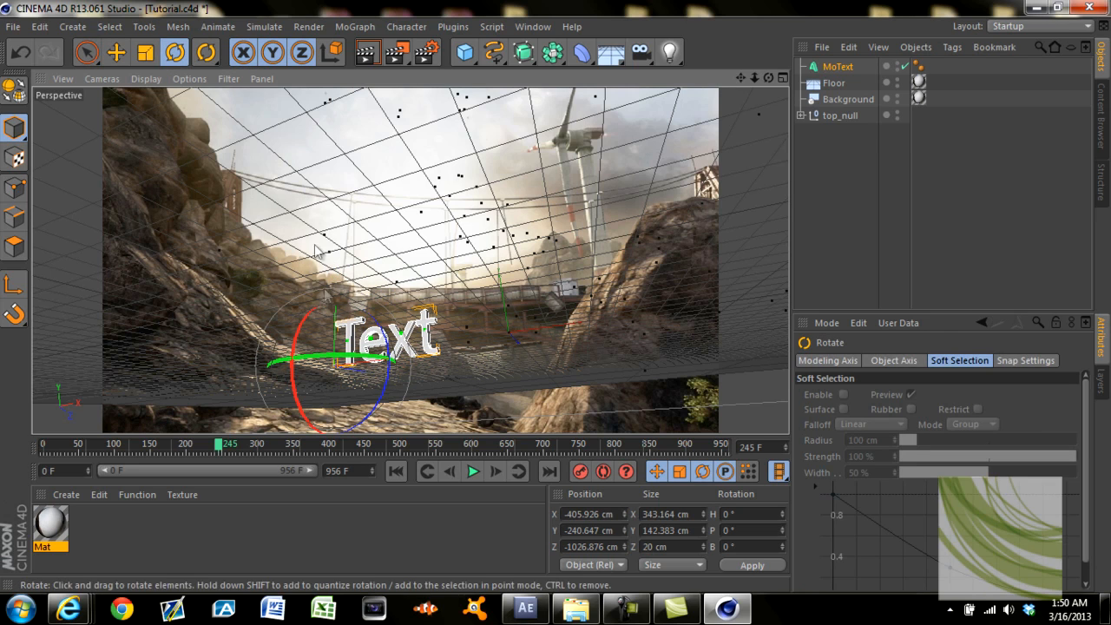
{"action": "left_click_drag", "start_coordinate": [378, 330], "coordinate": [368, 369]}
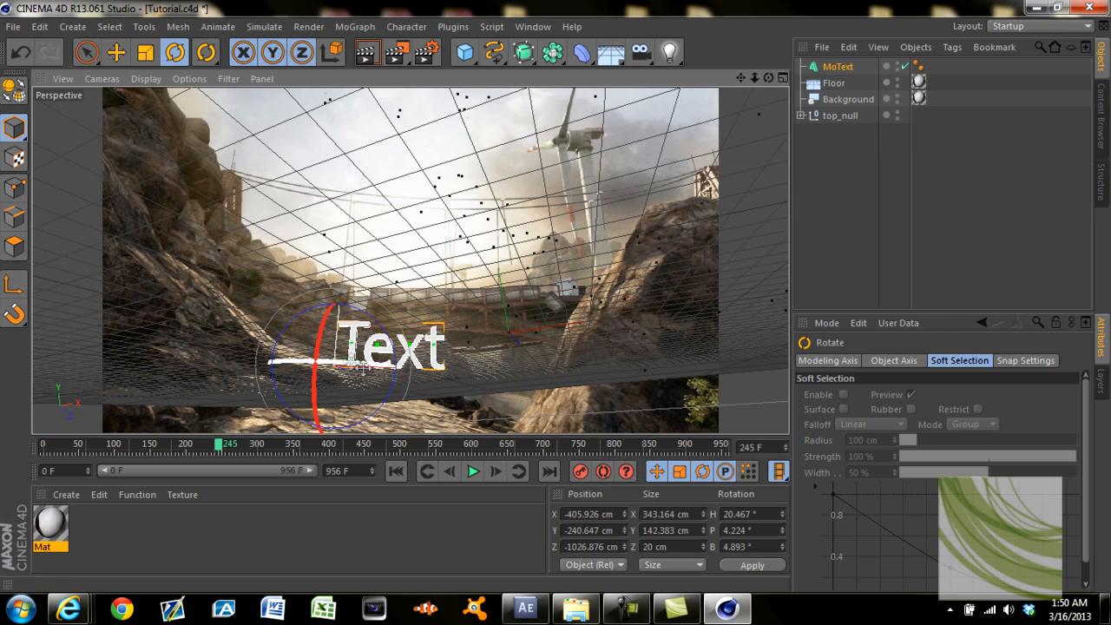
{"action": "mouse_move", "coordinate": [321, 337]}
{"action": "left_mouse_down"}
{"action": "mouse_move", "coordinate": [315, 351]}
{"action": "mouse_move", "coordinate": [320, 342]}
{"action": "left_mouse_up"}
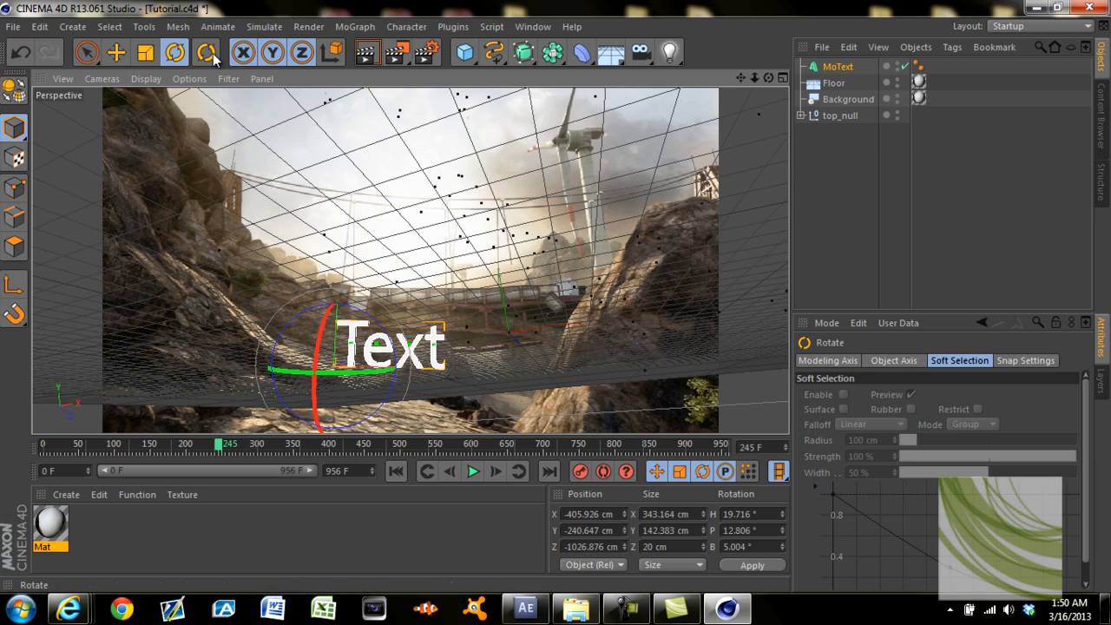
Bring the rotated MoText closer to the camera, to about X -196, Y -246, Z -1476 cm.
{"action": "left_click", "coordinate": [86, 52]}
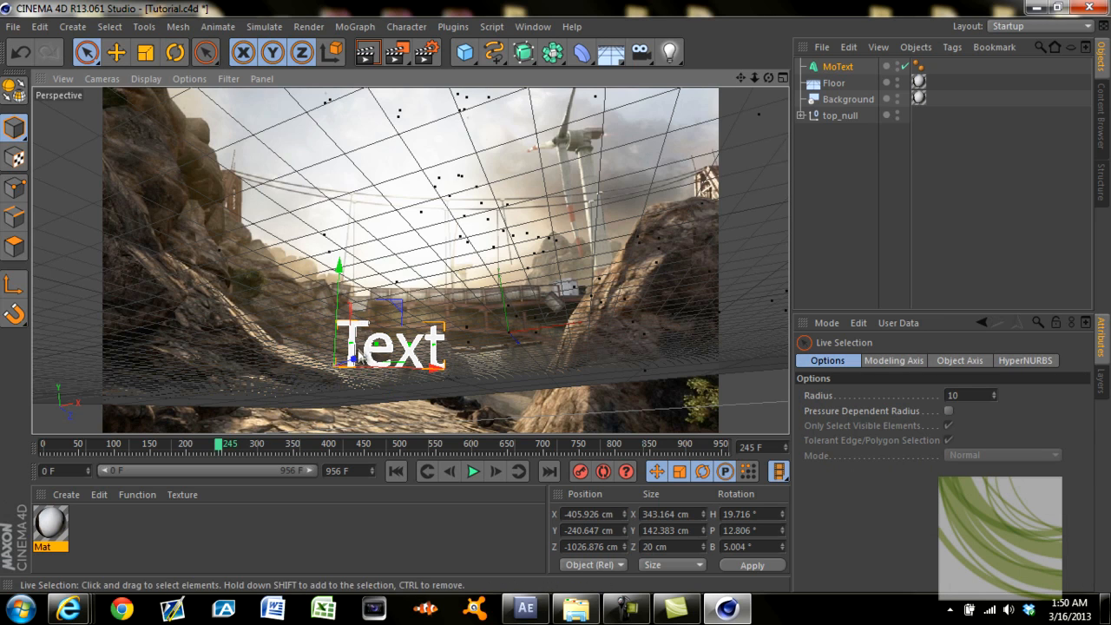
{"action": "left_click_drag", "start_coordinate": [359, 347], "coordinate": [300, 371]}
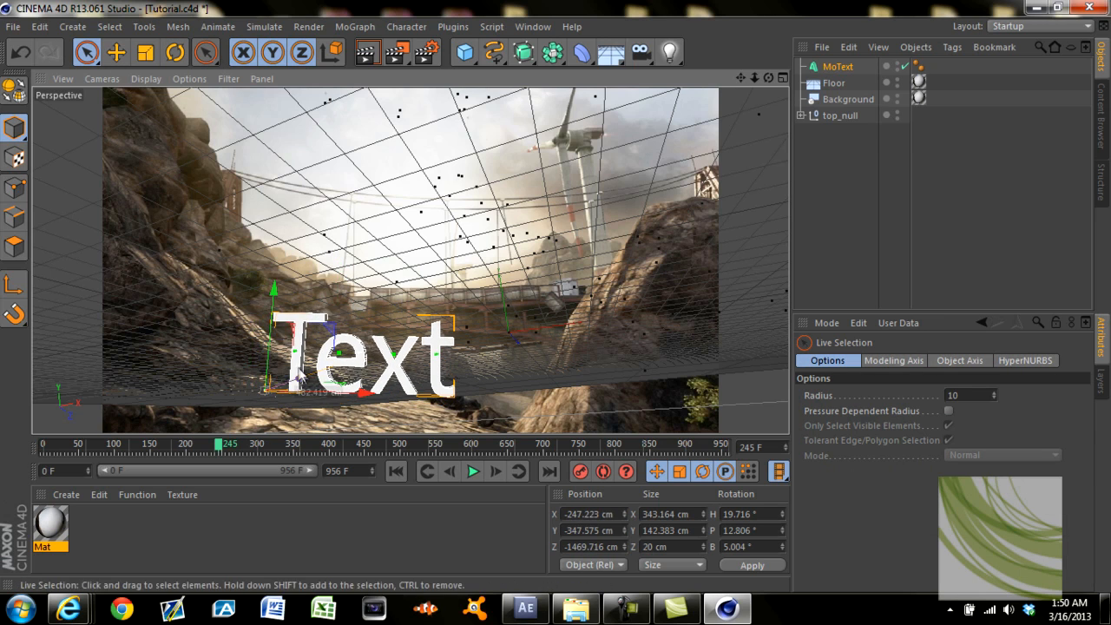
{"action": "left_click_drag", "start_coordinate": [274, 295], "coordinate": [280, 236]}
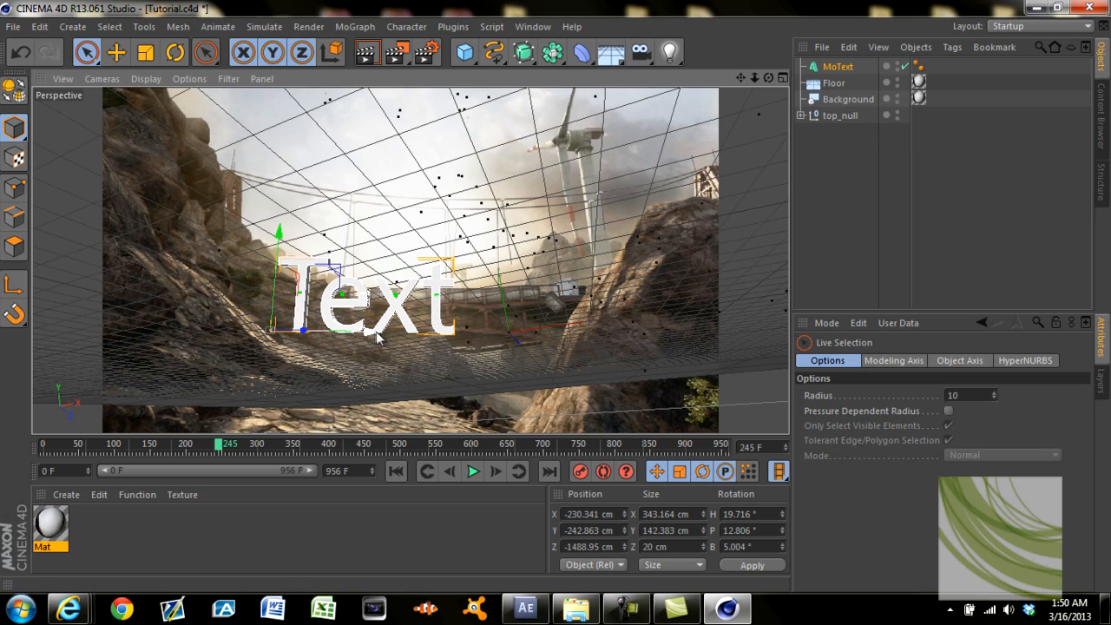
{"action": "left_click_drag", "start_coordinate": [377, 333], "coordinate": [395, 332]}
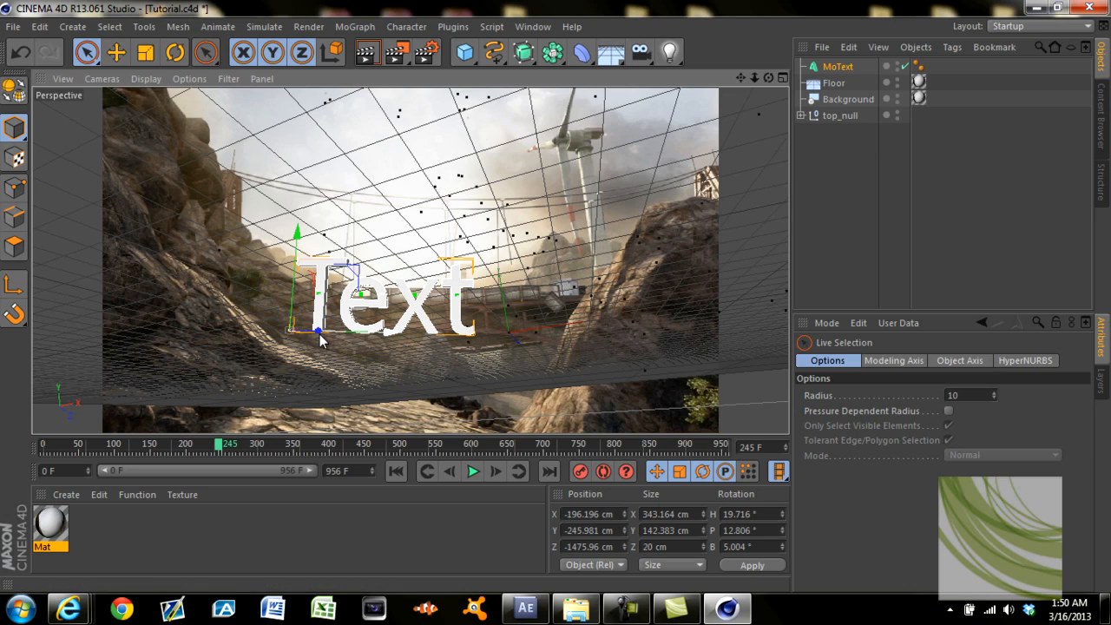
At frame 328, pull the MoText forward to about X -106, Y -307, Z -1727 cm, and return the timeline to frame 158.
{"action": "left_click", "coordinate": [221, 449]}
{"action": "left_click_drag", "start_coordinate": [182, 453], "coordinate": [278, 450]}
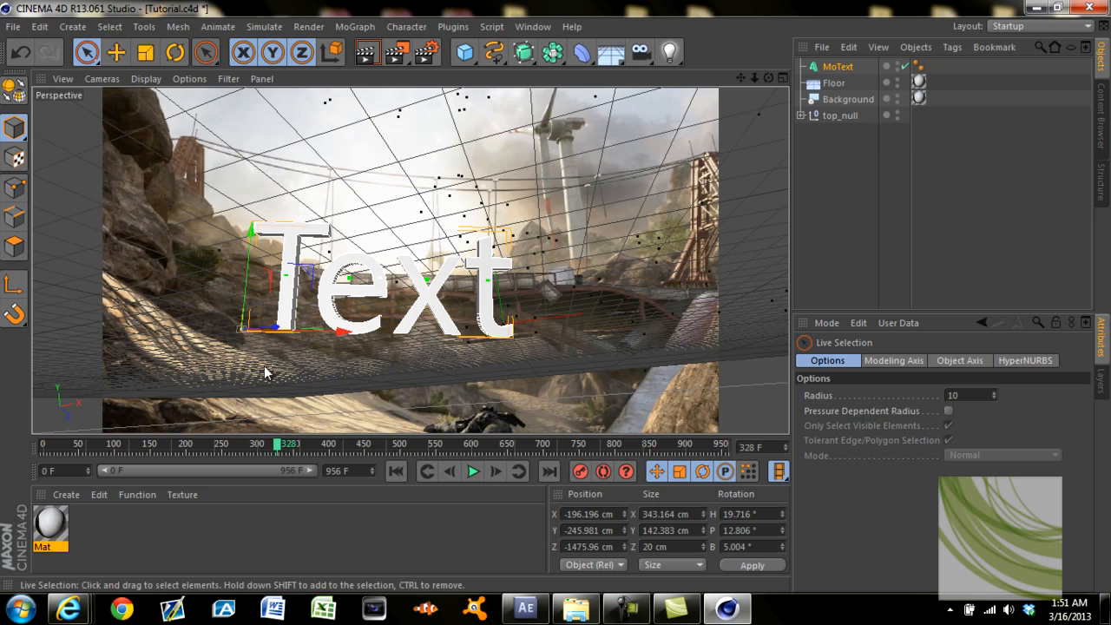
{"action": "left_click_drag", "start_coordinate": [272, 321], "coordinate": [88, 362]}
{"action": "left_click_drag", "start_coordinate": [278, 447], "coordinate": [158, 458]}
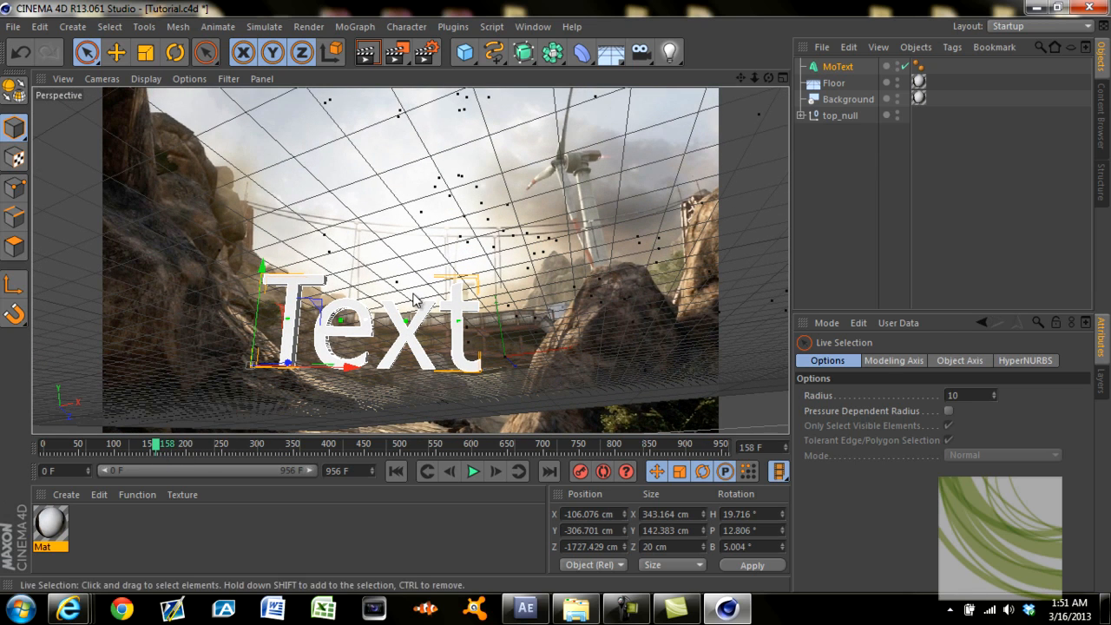
Change the MoText wording to "Tutorial" and shift it sideways to about X -153, Y -302, Z -1745 cm.
{"action": "left_click", "coordinate": [846, 68]}
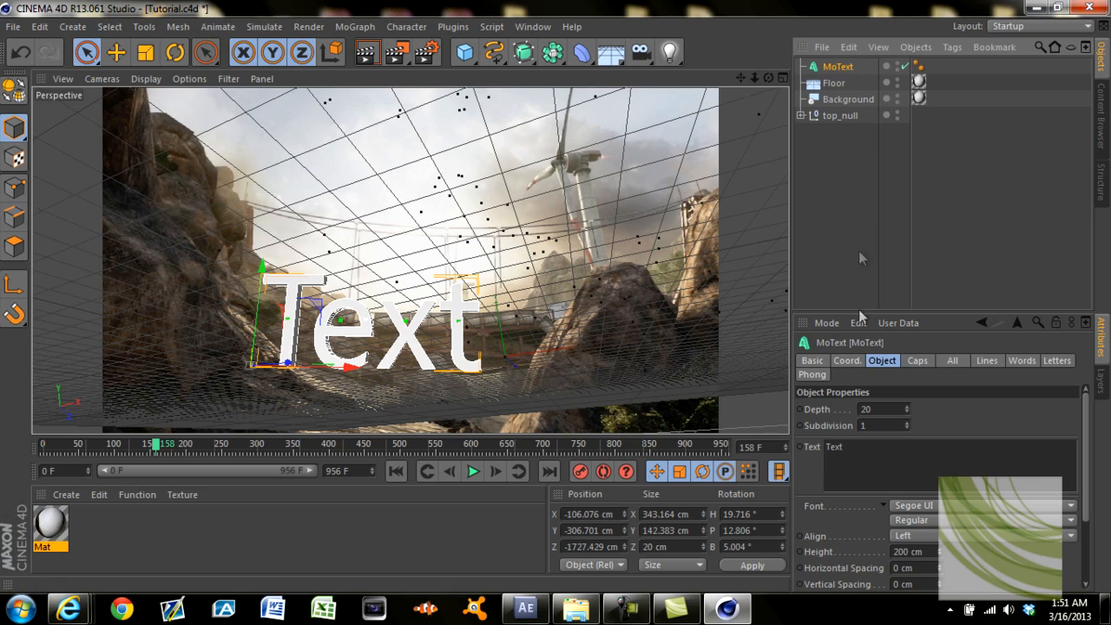
{"action": "left_click", "coordinate": [852, 450]}
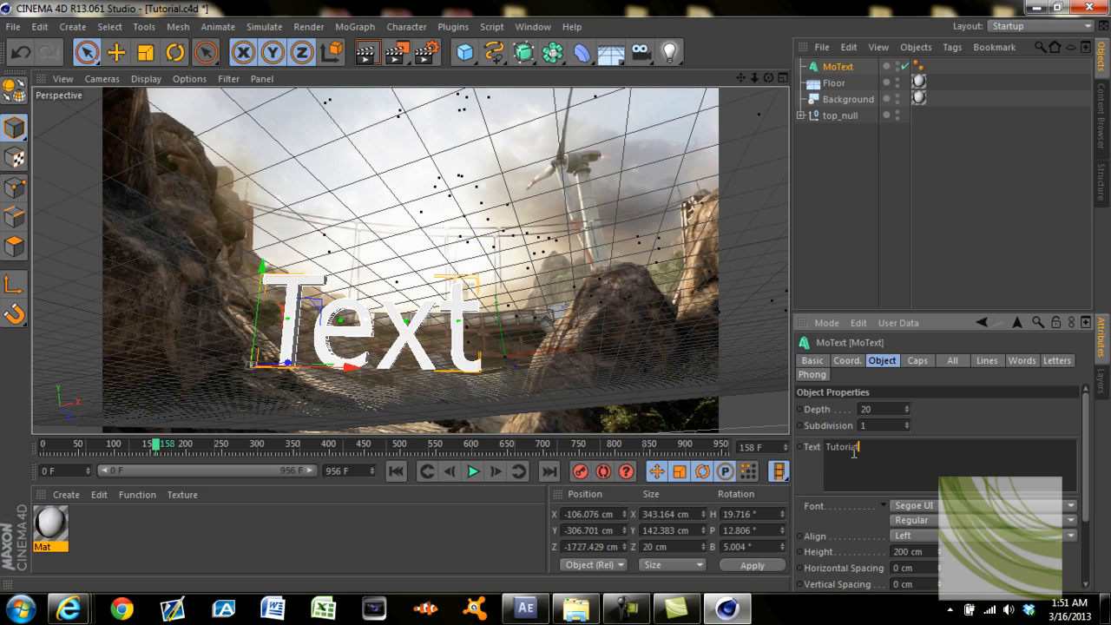
{"action": "left_click", "coordinate": [947, 412]}
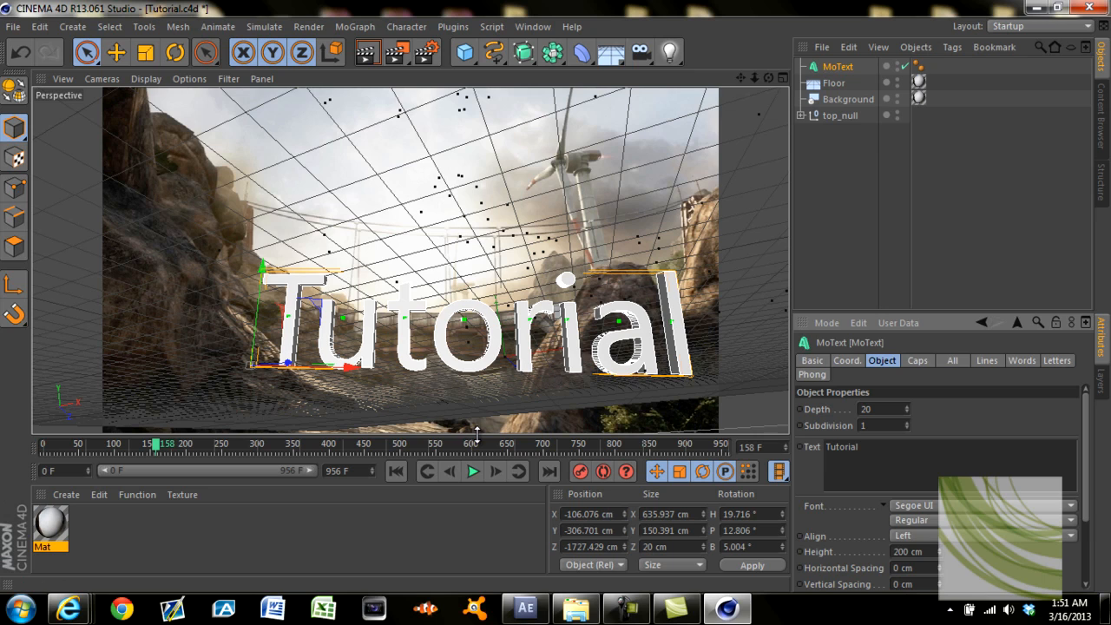
{"action": "left_click_drag", "start_coordinate": [352, 365], "coordinate": [320, 367]}
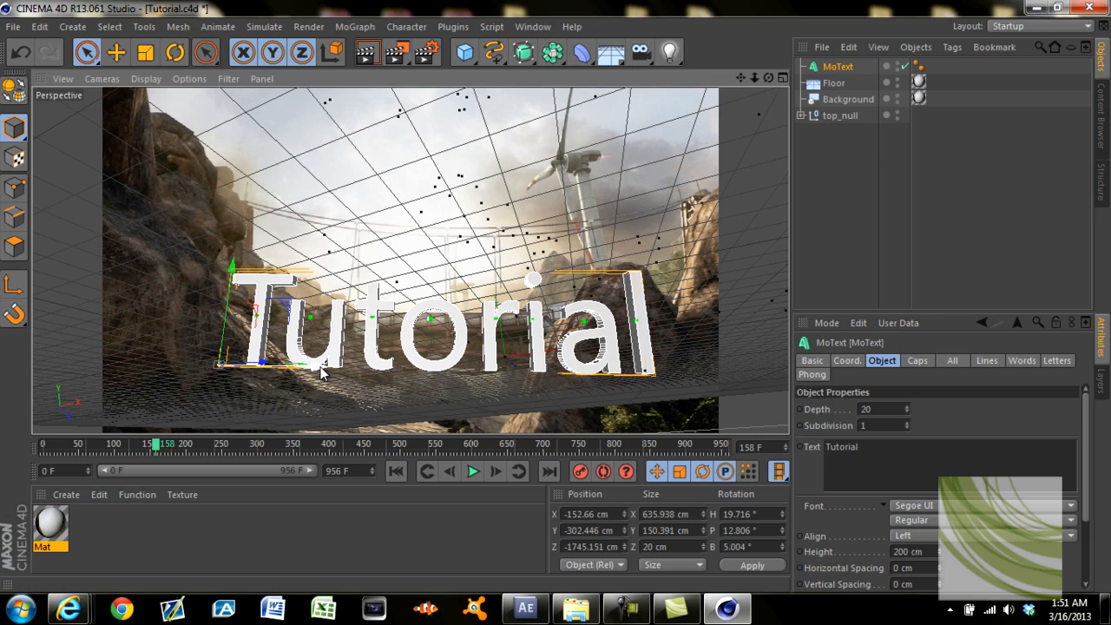
Set the MoText depth to 26 and both its start and end caps to Fillet Cap, and preview it with a viewport render.
{"action": "left_click", "coordinate": [906, 406]}
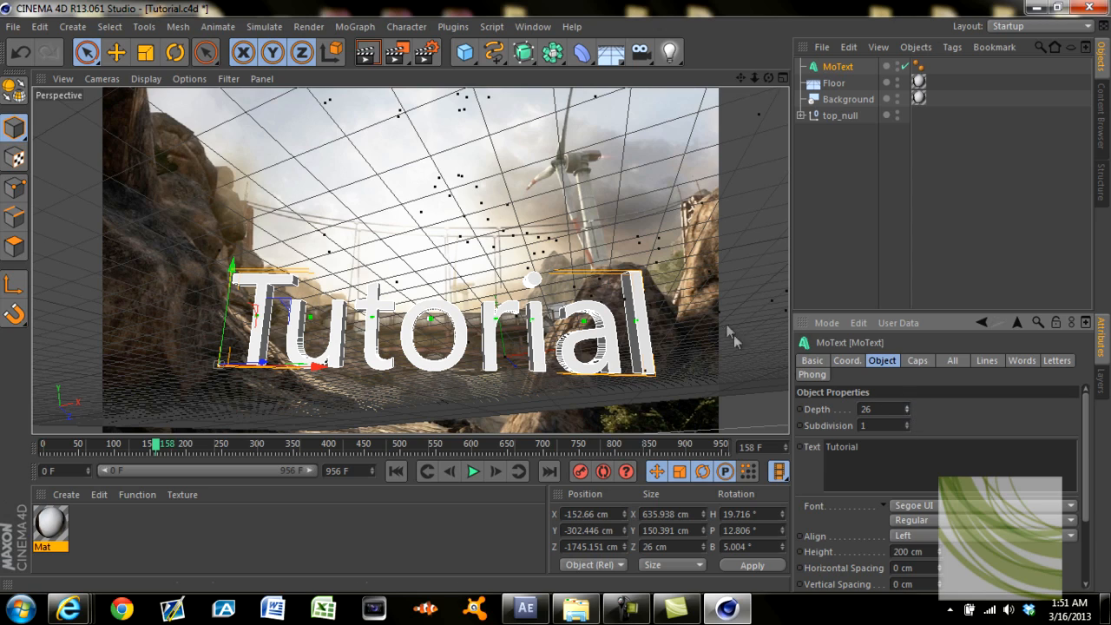
{"action": "left_click", "coordinate": [925, 359]}
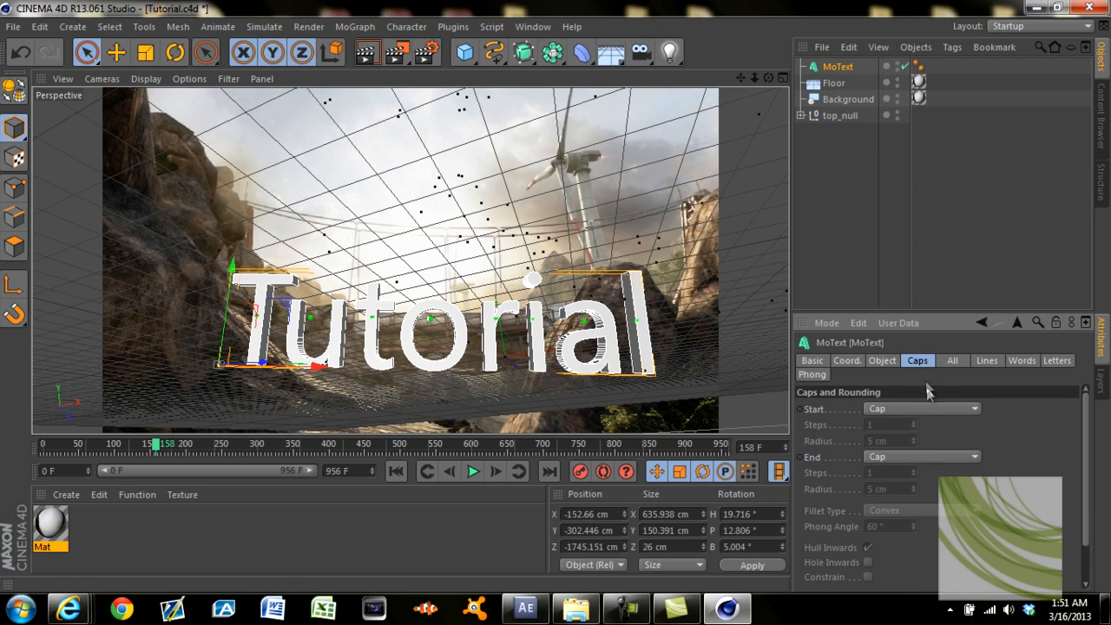
{"action": "left_click", "coordinate": [921, 410]}
{"action": "left_click", "coordinate": [909, 472]}
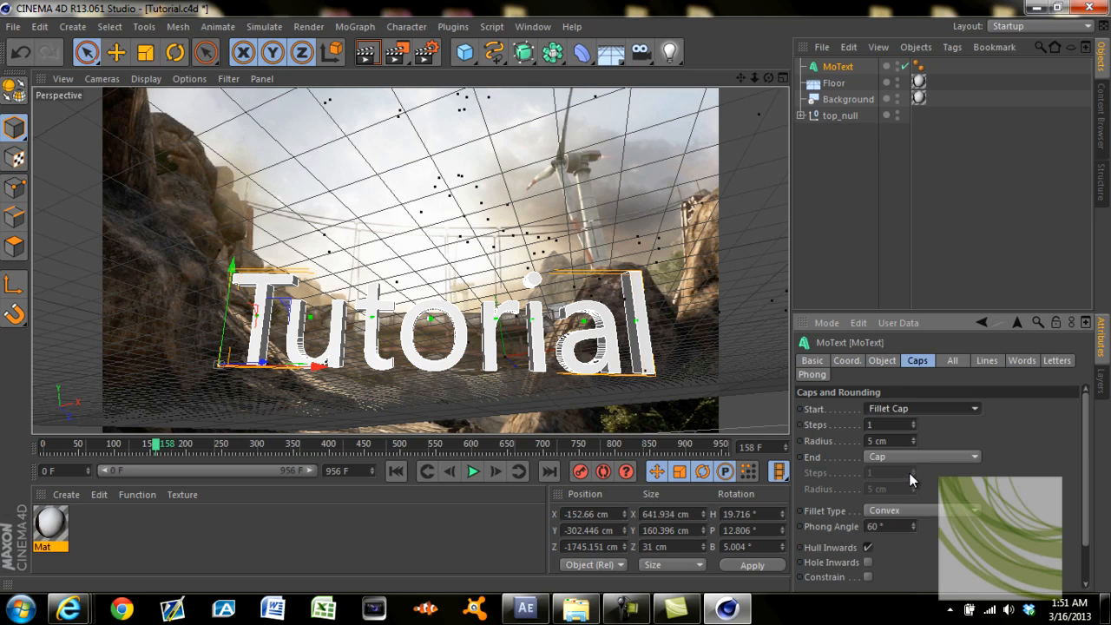
{"action": "left_click", "coordinate": [912, 458]}
{"action": "left_click", "coordinate": [904, 523]}
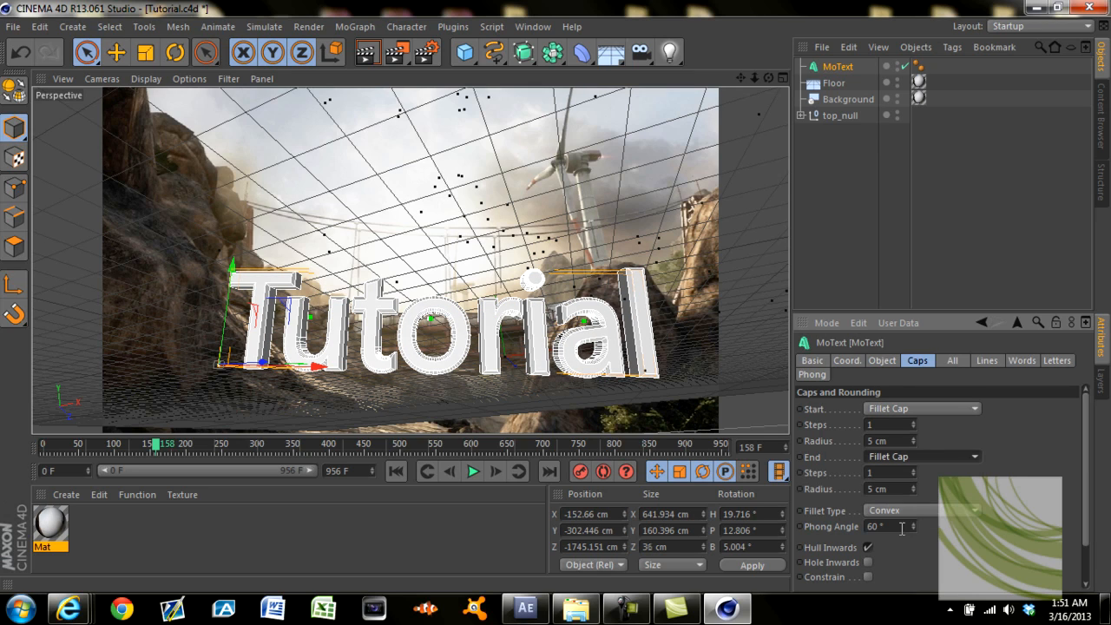
{"action": "left_click", "coordinate": [366, 56]}
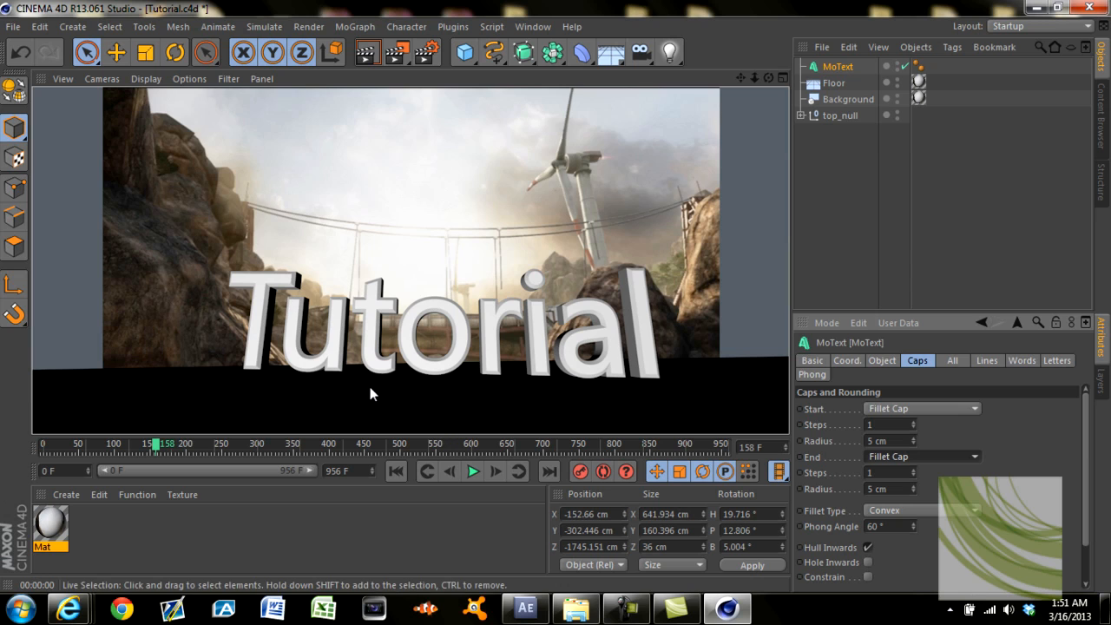
{"action": "left_click", "coordinate": [932, 223]}
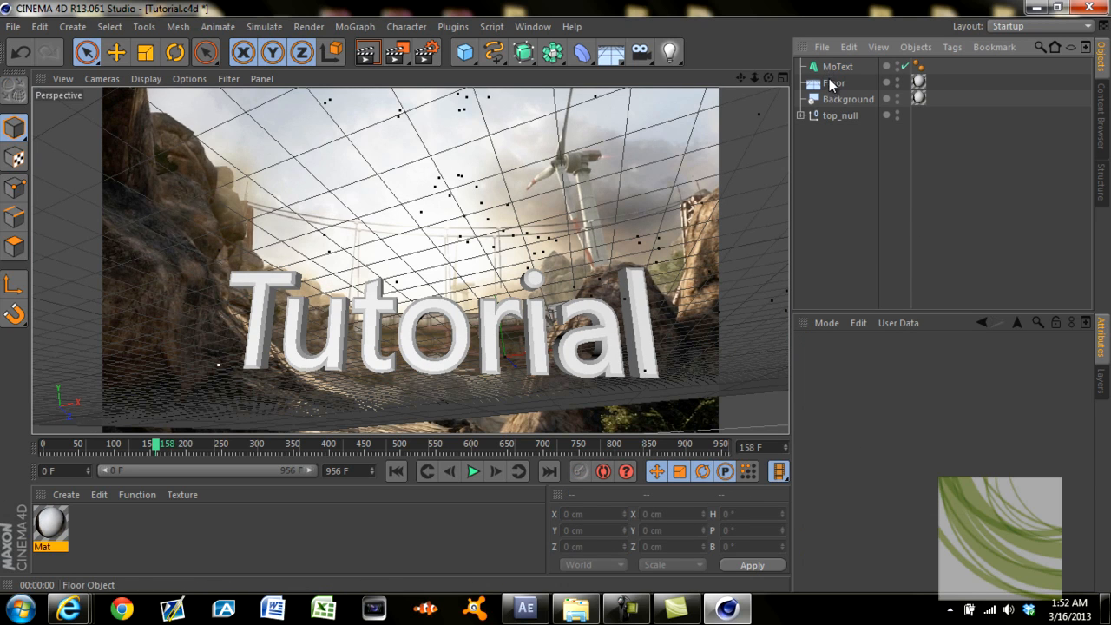
Add a Compositing tag to the Floor with Self Shadowing off and Compositing Background on, and render the view to check it.
{"action": "left_click", "coordinate": [835, 85]}
{"action": "right_click", "coordinate": [834, 85]}
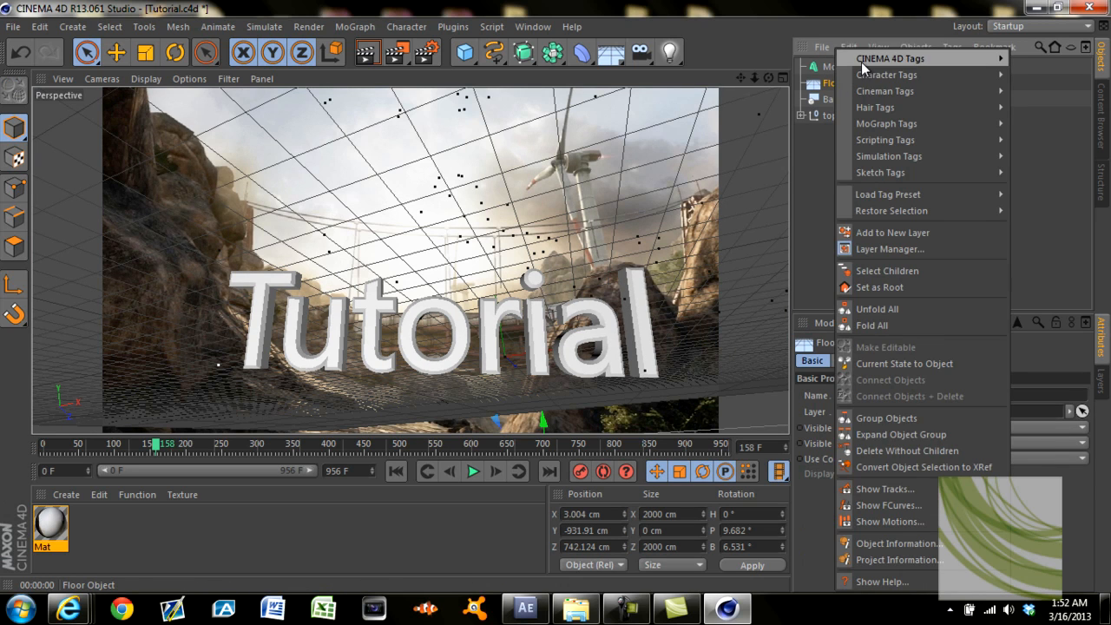
{"action": "mouse_move", "coordinate": [865, 59]}
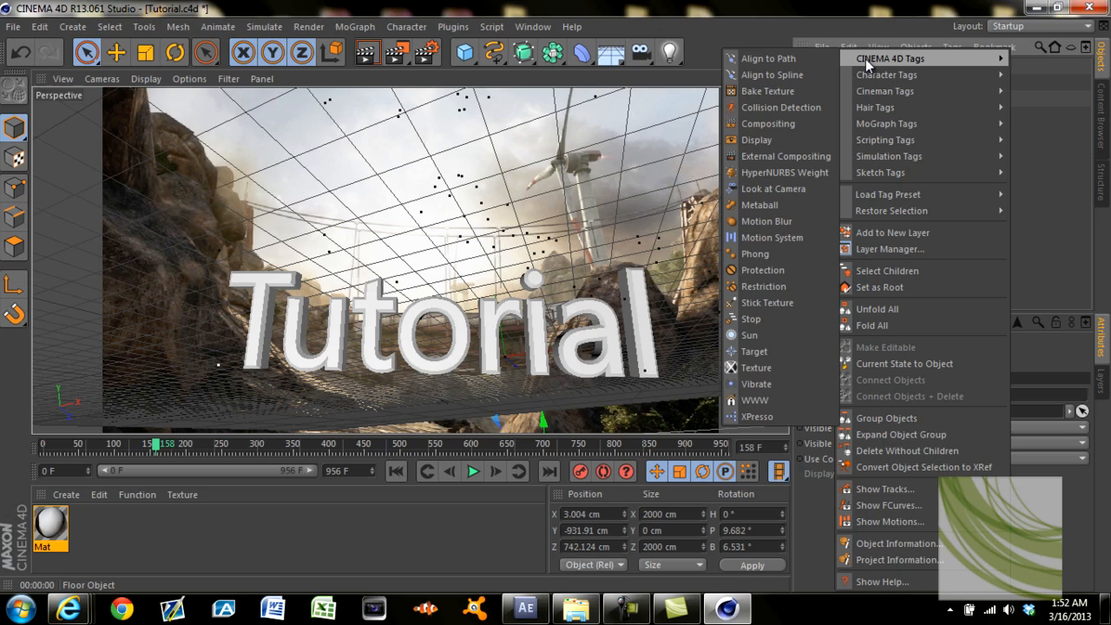
{"action": "left_click", "coordinate": [788, 127]}
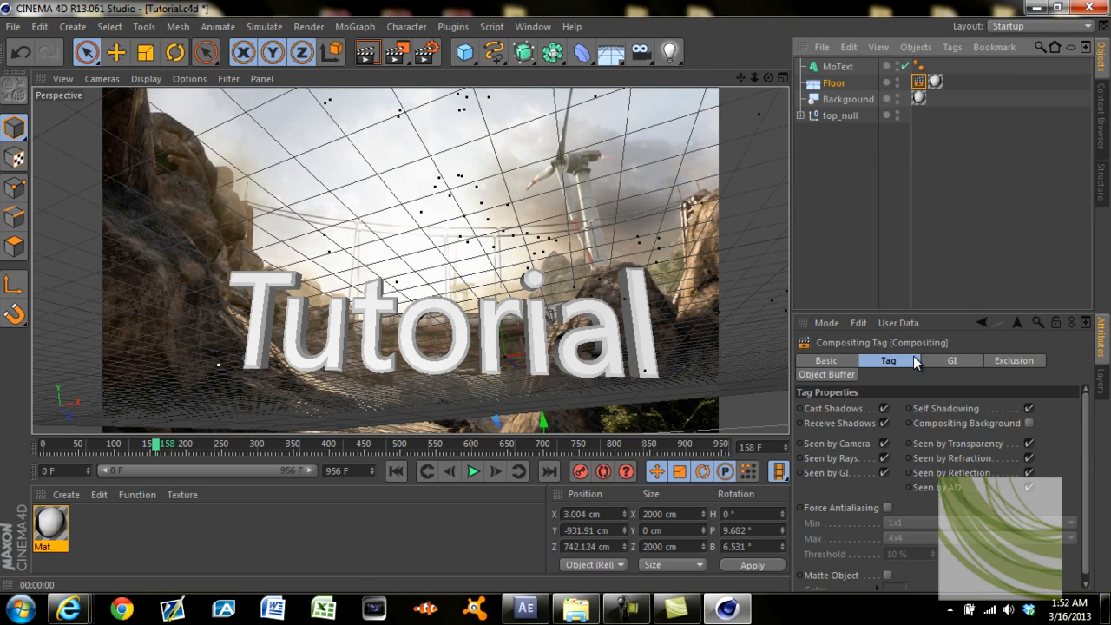
{"action": "left_click", "coordinate": [1028, 407]}
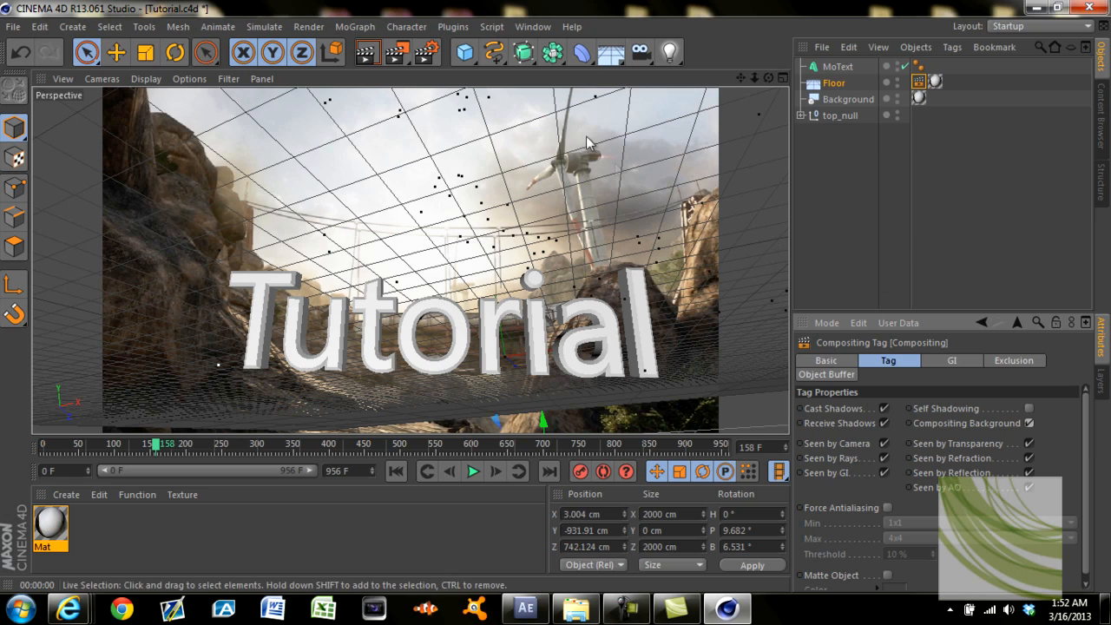
{"action": "left_click", "coordinate": [371, 52]}
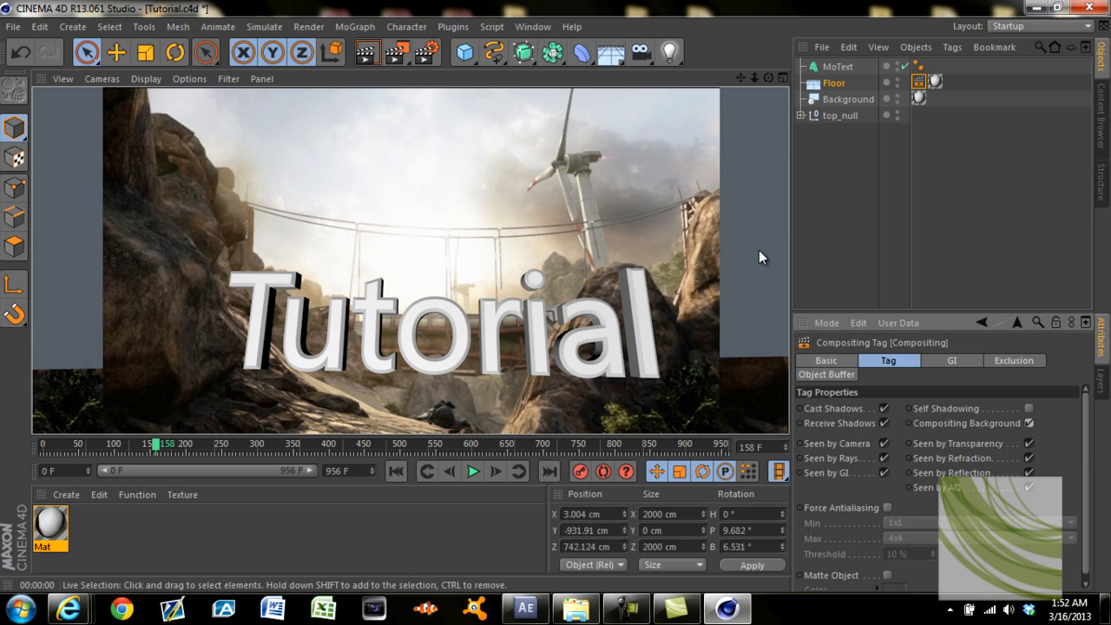
At frame 209, select the MoText and nudge it to about X -143, Y -303, Z -1741 cm.
{"action": "left_click_drag", "start_coordinate": [157, 452], "coordinate": [191, 443]}
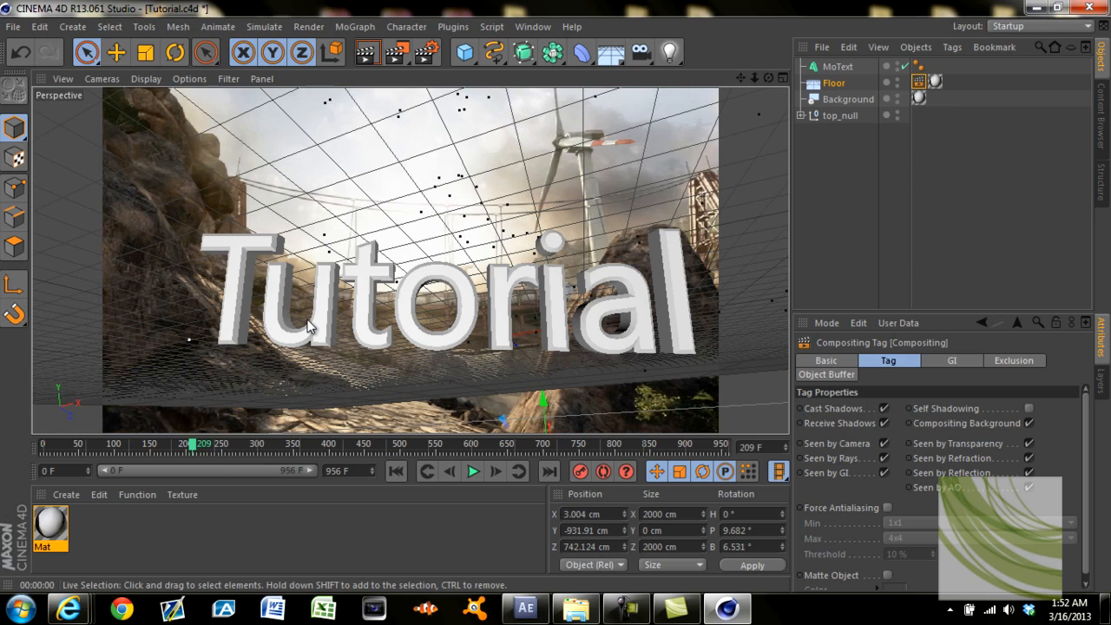
{"action": "left_click", "coordinate": [343, 324]}
{"action": "left_click", "coordinate": [328, 328]}
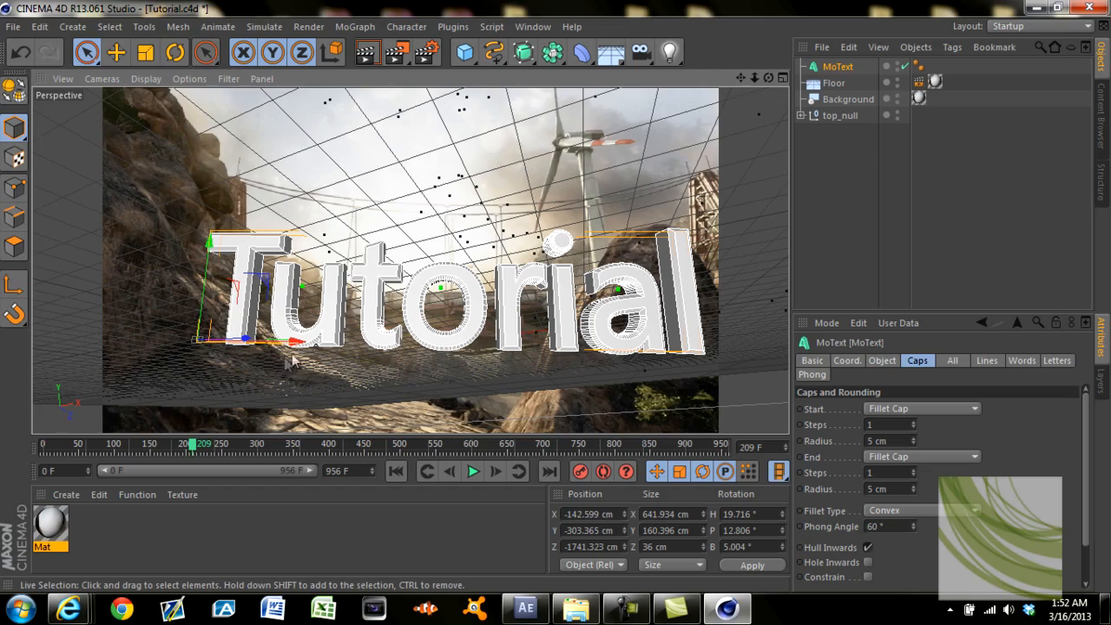
Load the materials from HUGE Material Pack.c4d in the Desktop's C4D Stuff > Materials folder.
{"action": "left_click_drag", "start_coordinate": [198, 446], "coordinate": [395, 456]}
{"action": "left_click_drag", "start_coordinate": [289, 458], "coordinate": [191, 453]}
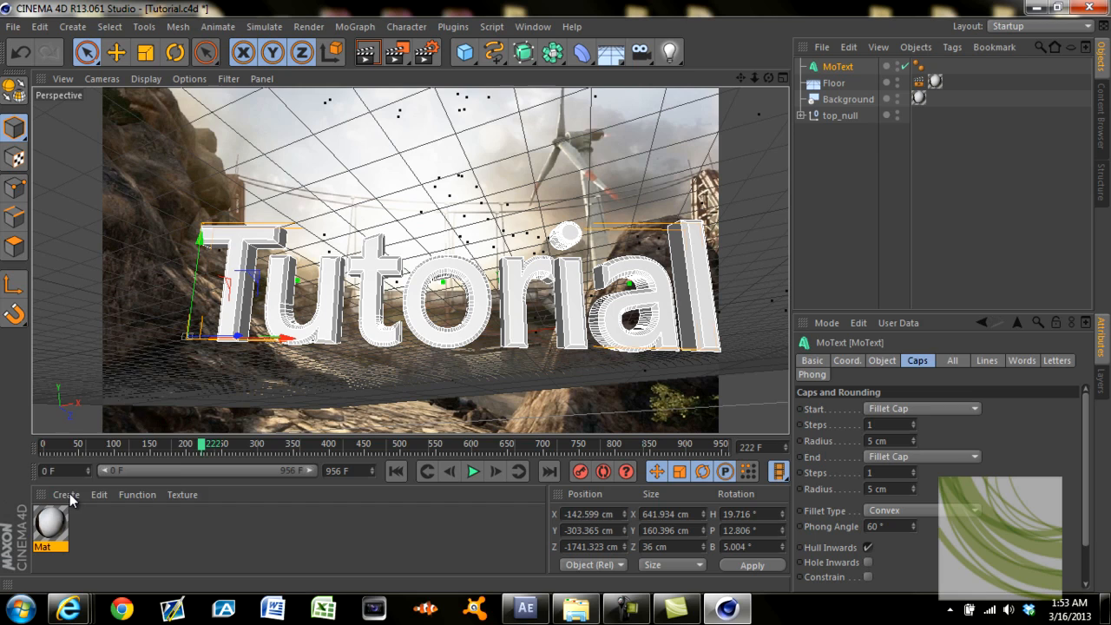
{"action": "left_click", "coordinate": [68, 493]}
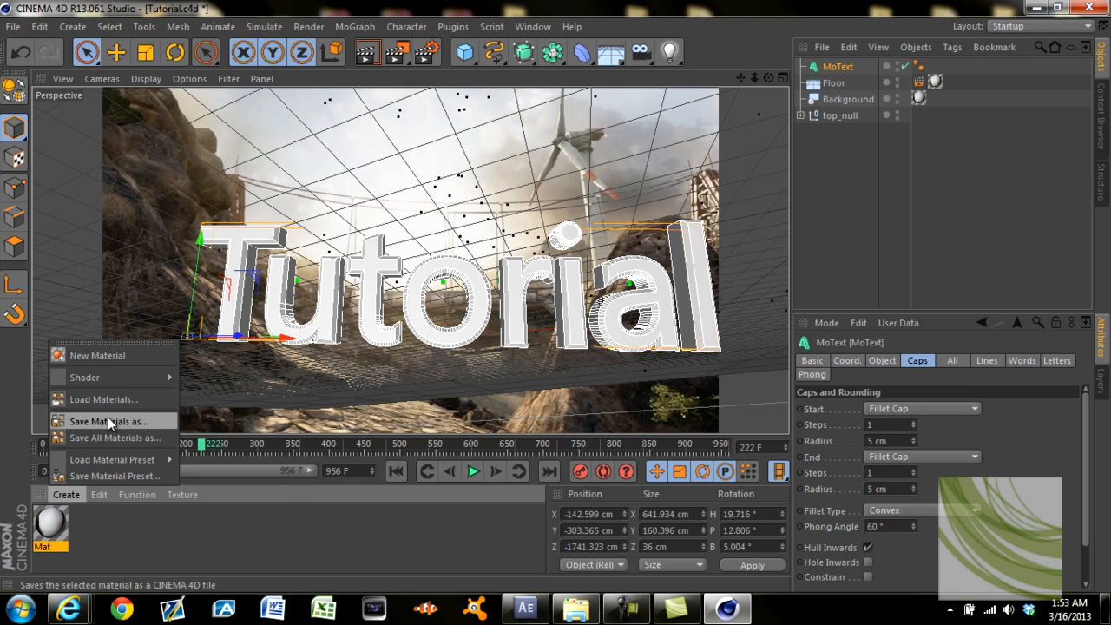
{"action": "left_click", "coordinate": [98, 494]}
{"action": "left_click", "coordinate": [100, 495]}
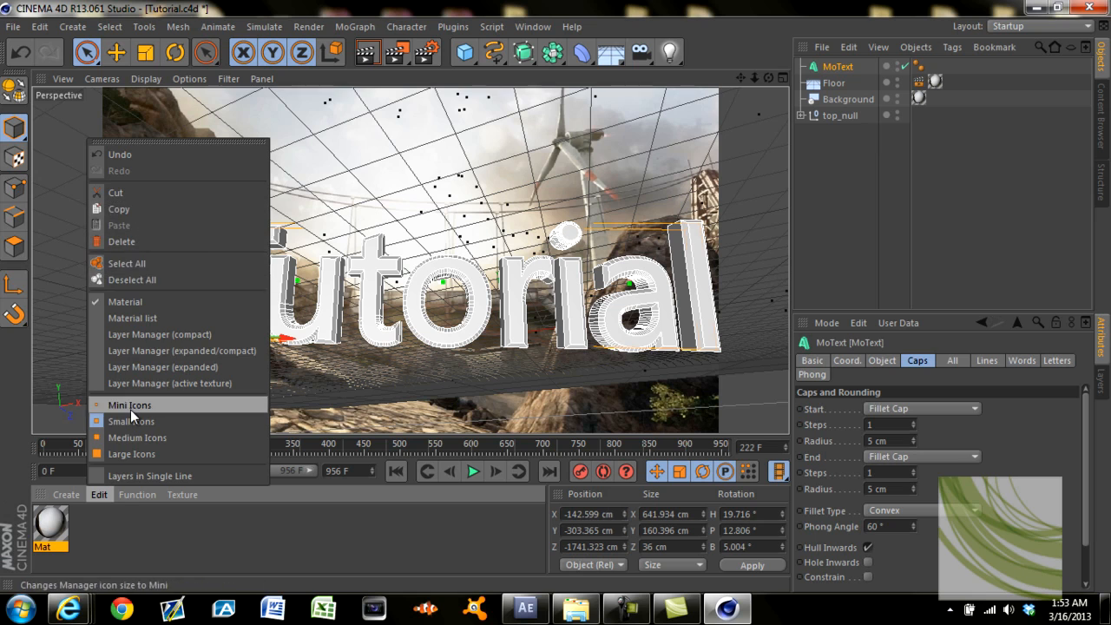
{"action": "mouse_move", "coordinate": [67, 494]}
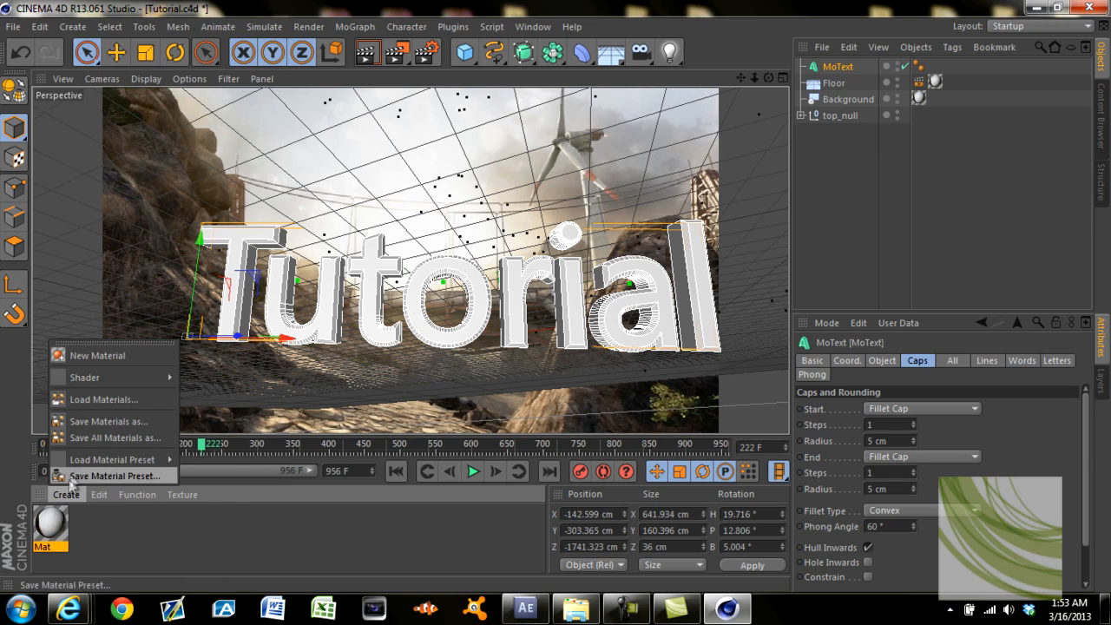
{"action": "left_click", "coordinate": [84, 401]}
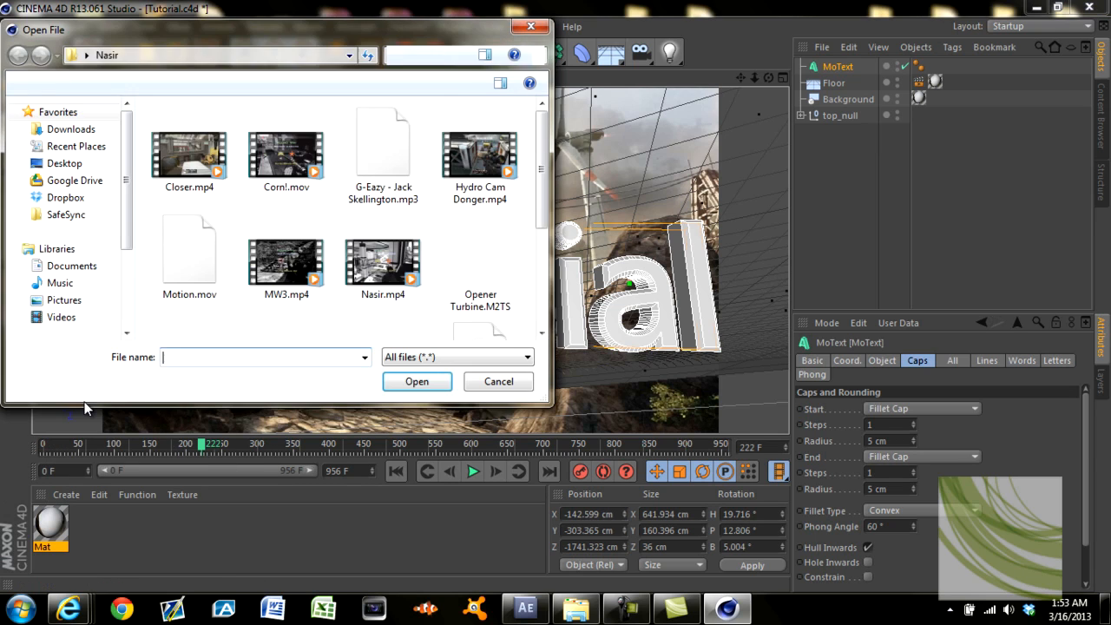
{"action": "left_click", "coordinate": [66, 163]}
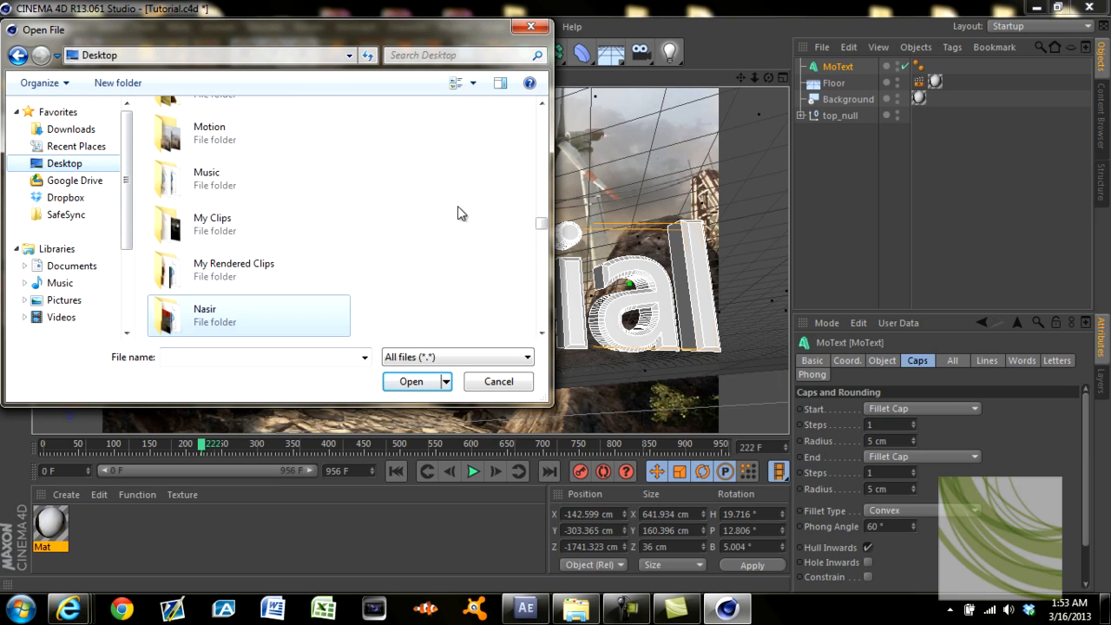
{"action": "left_click_drag", "start_coordinate": [540, 223], "coordinate": [460, 193]}
{"action": "double_click", "coordinate": [231, 149]}
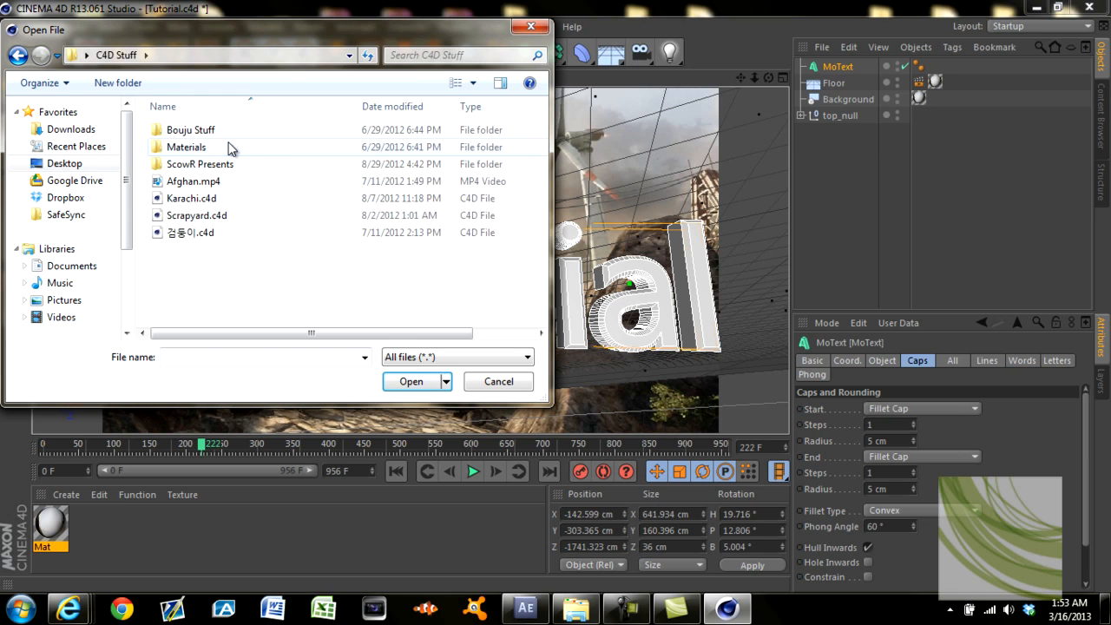
{"action": "double_click", "coordinate": [227, 150]}
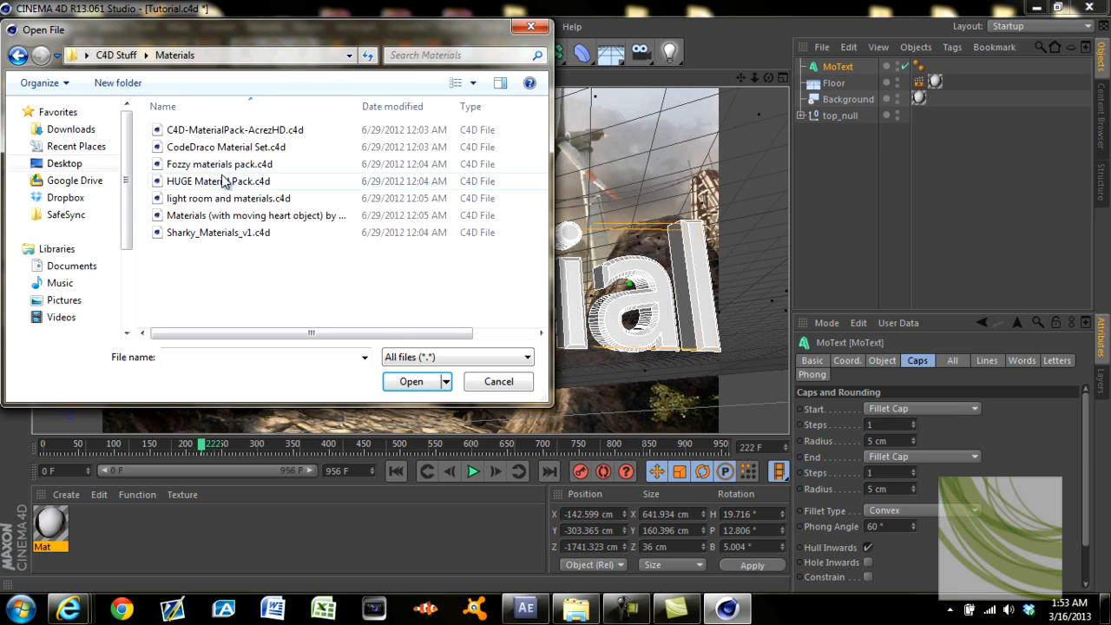
{"action": "double_click", "coordinate": [223, 180]}
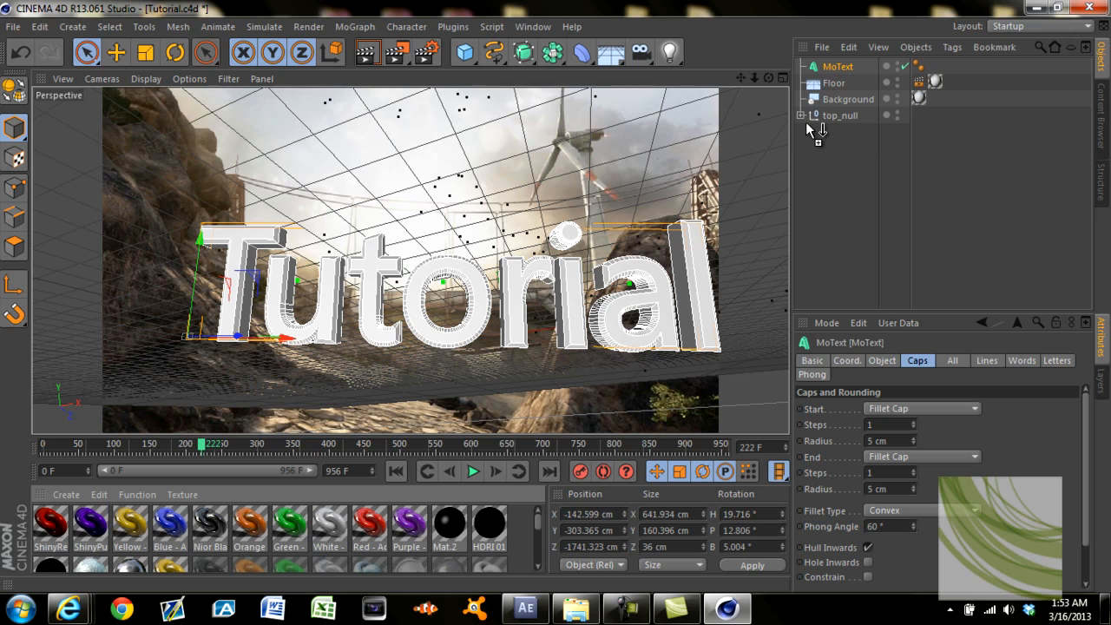
Apply the Nior Black - AcrezHD material to the Tutorial MoText and render the view to check it.
{"action": "left_click_drag", "start_coordinate": [845, 65], "coordinate": [844, 66]}
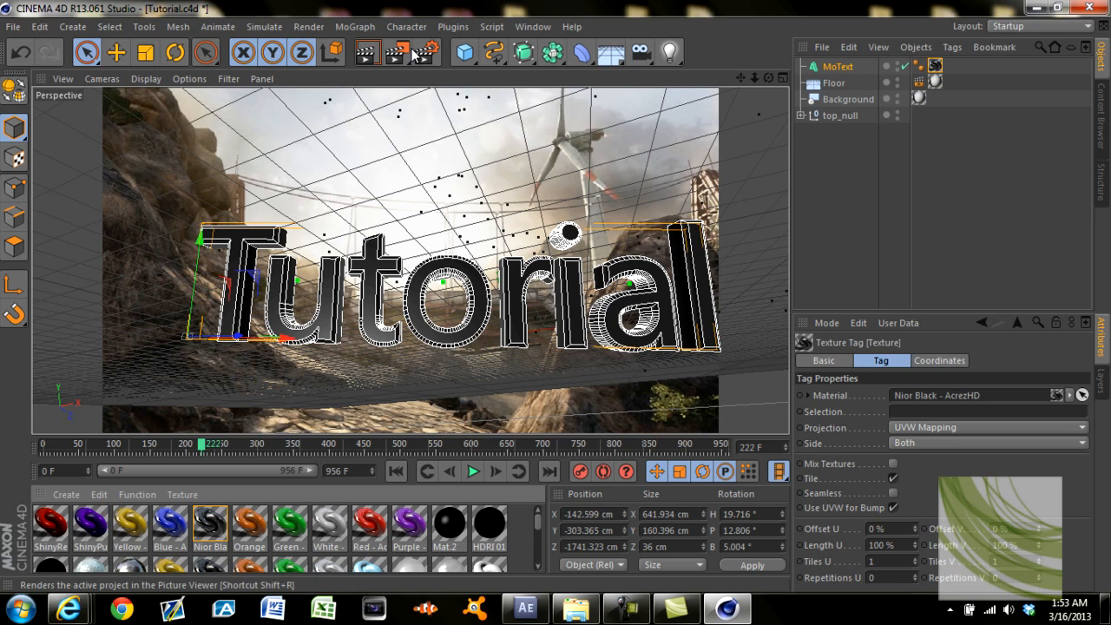
{"action": "left_click", "coordinate": [367, 55]}
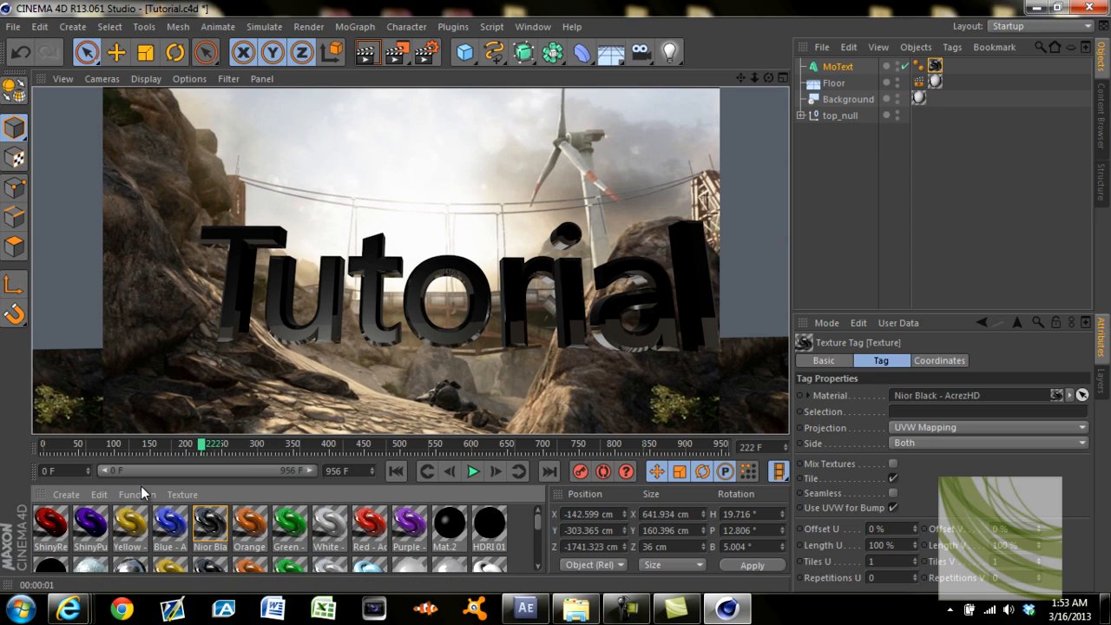
At frame 397, add a second MoText and move it to about X -19, Y -254, Z -1360 cm.
{"action": "left_click_drag", "start_coordinate": [206, 448], "coordinate": [333, 468]}
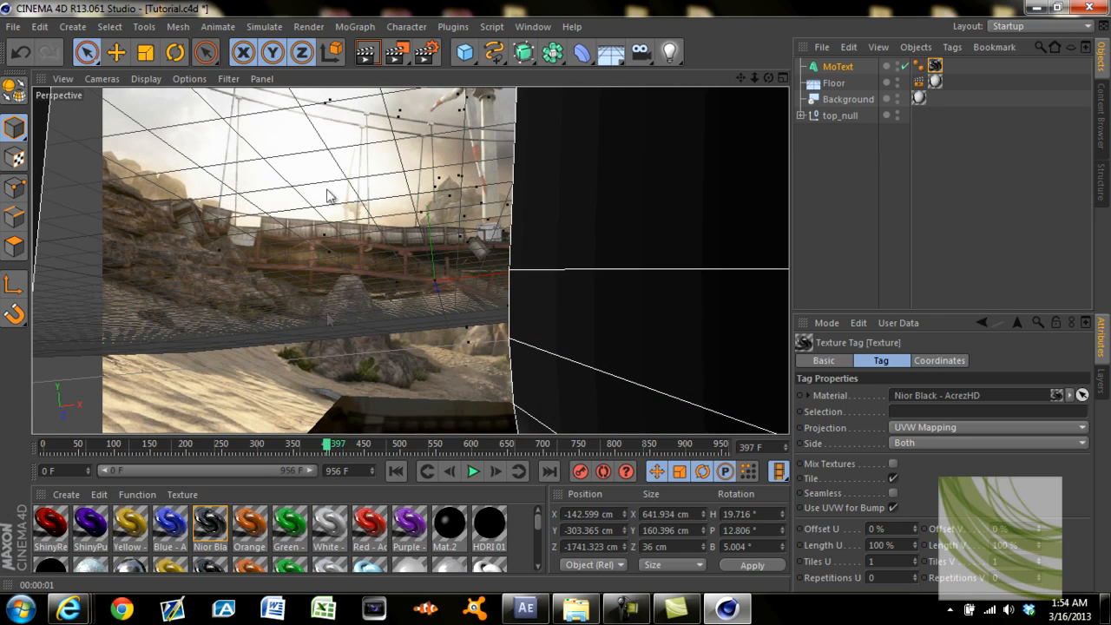
{"action": "left_click", "coordinate": [358, 27]}
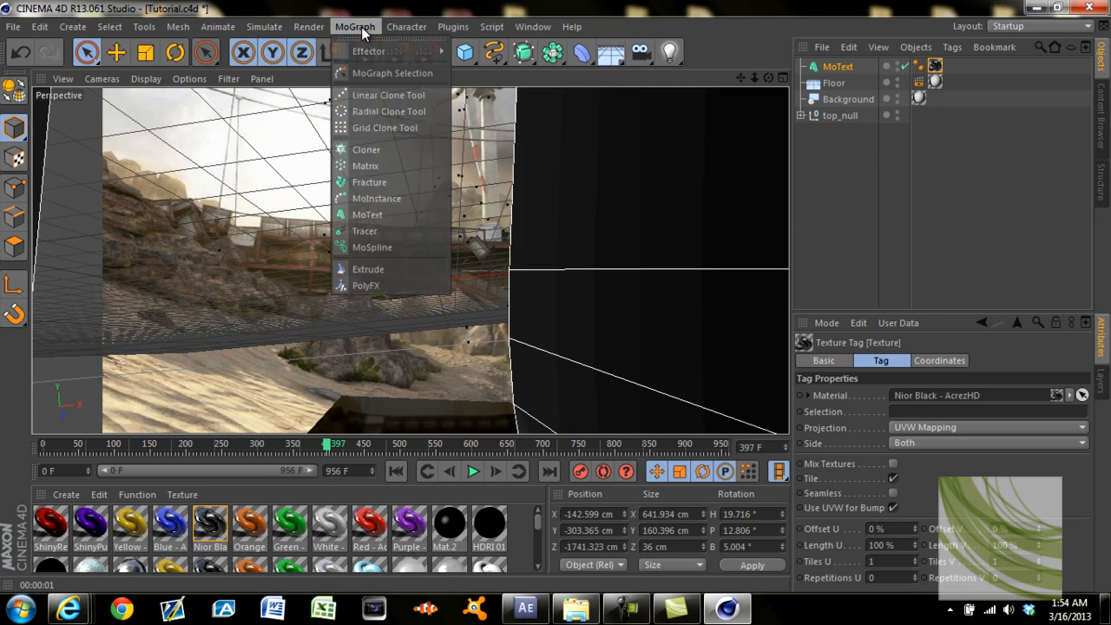
{"action": "left_click", "coordinate": [367, 214]}
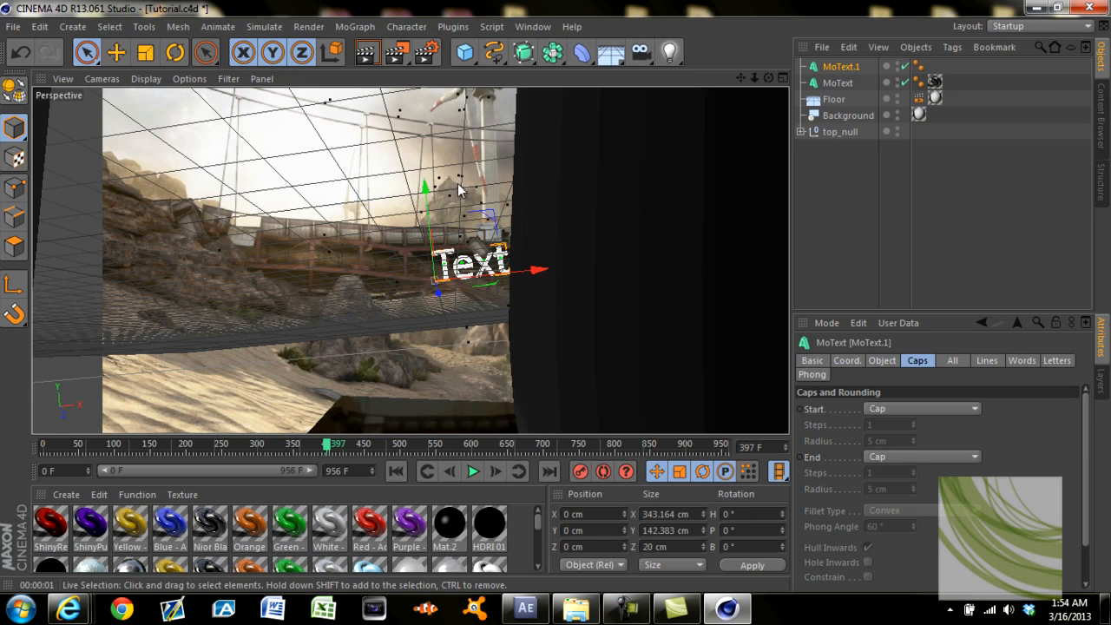
{"action": "left_click_drag", "start_coordinate": [442, 300], "coordinate": [414, 224]}
{"action": "left_click_drag", "start_coordinate": [426, 318], "coordinate": [381, 307]}
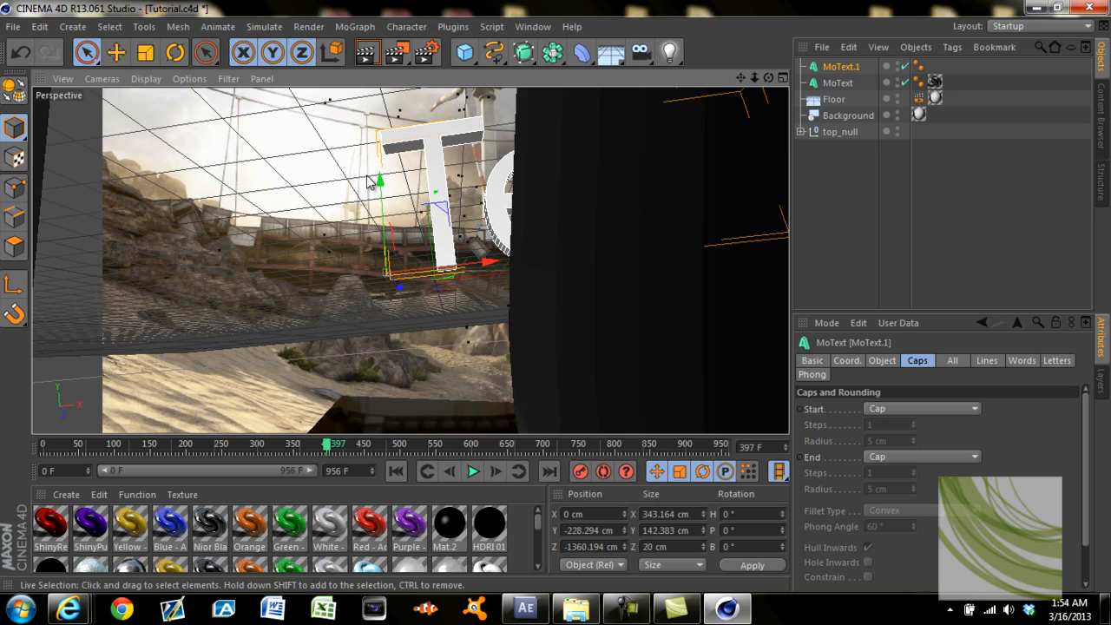
{"action": "left_click_drag", "start_coordinate": [373, 179], "coordinate": [378, 205]}
{"action": "left_click_drag", "start_coordinate": [493, 301], "coordinate": [473, 302]}
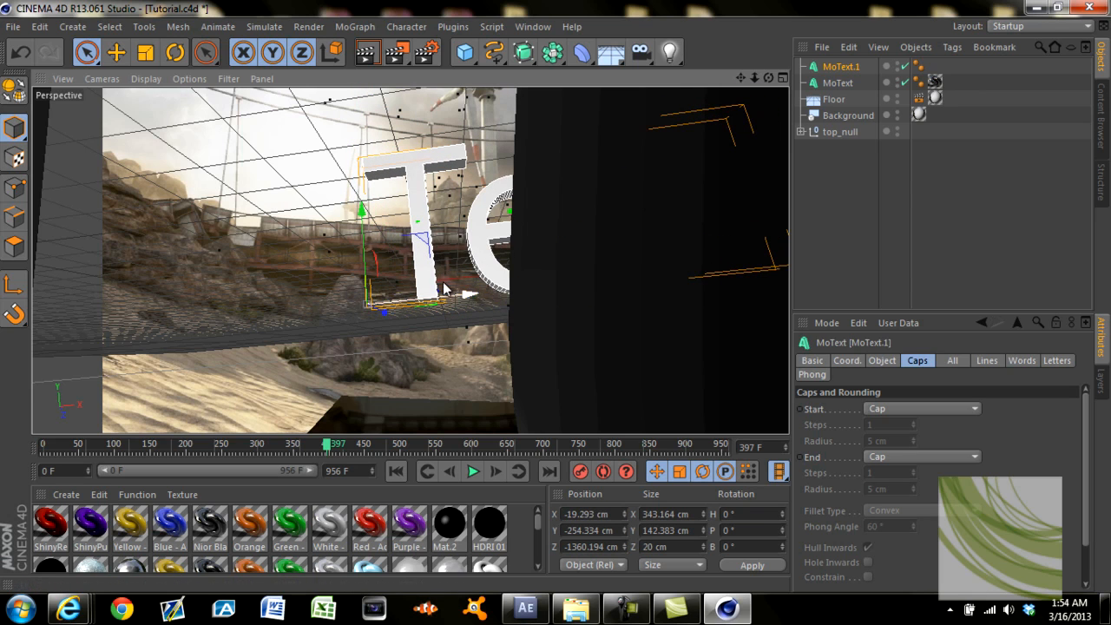
Rotate the new MoText to about H -1.8°, P 16.8°, B 6°, and shift it to about X -87, Y -247 cm.
{"action": "left_click", "coordinate": [175, 52]}
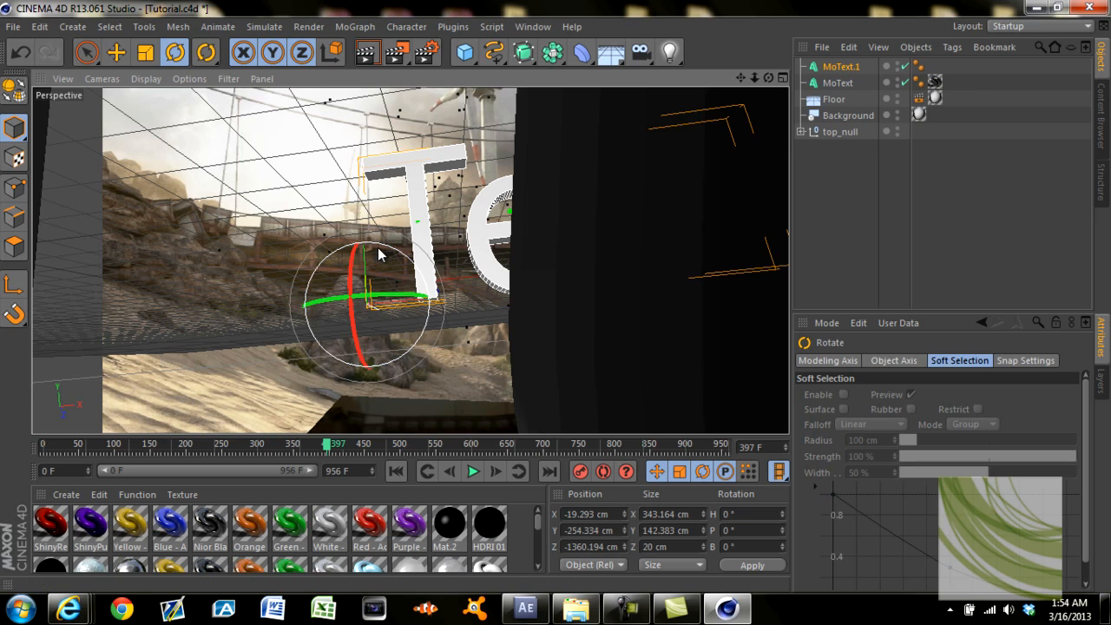
{"action": "left_click_drag", "start_coordinate": [383, 251], "coordinate": [411, 272]}
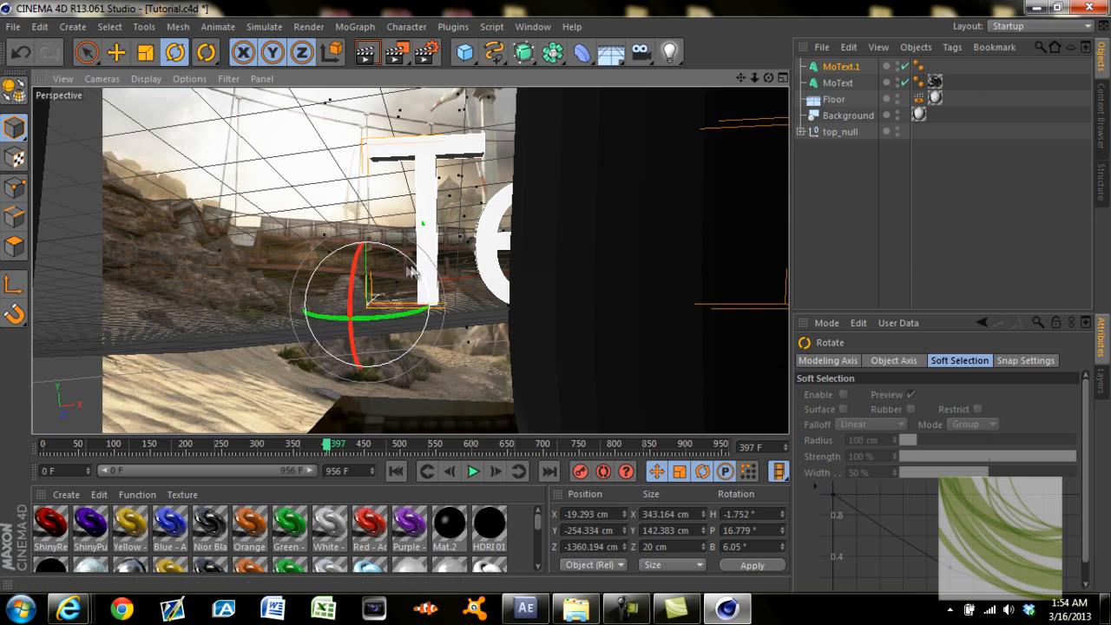
{"action": "left_click", "coordinate": [85, 53]}
{"action": "left_click_drag", "start_coordinate": [466, 310], "coordinate": [393, 324]}
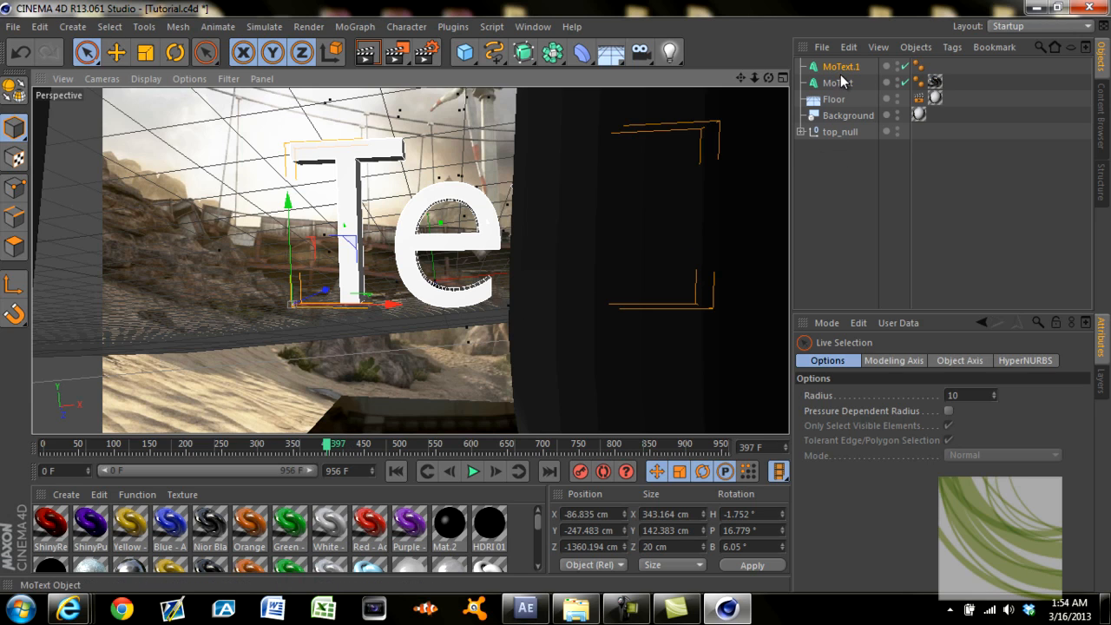
Set both the start and end caps of the second MoText to Fillet Cap.
{"action": "left_click", "coordinate": [847, 68]}
{"action": "left_click", "coordinate": [884, 361]}
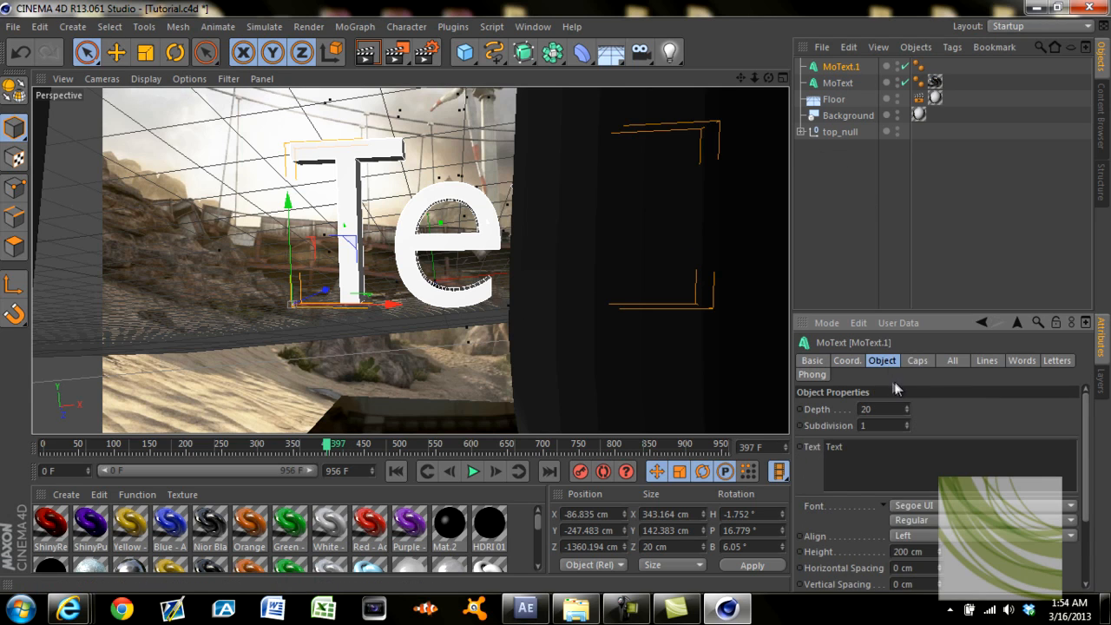
{"action": "left_click", "coordinate": [916, 361]}
{"action": "left_click", "coordinate": [894, 412]}
{"action": "left_click", "coordinate": [892, 472]}
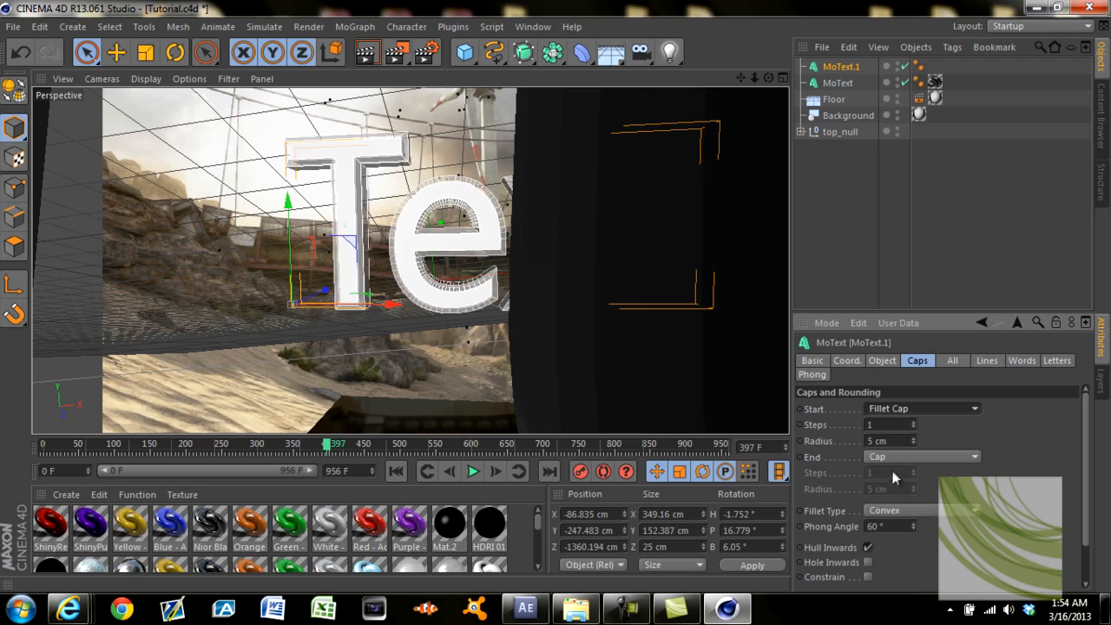
{"action": "left_click", "coordinate": [896, 459]}
{"action": "left_click", "coordinate": [890, 521]}
Change the second MoText's wording to "ScowR" and shift it sideways to about X -156, Y -240 cm.
{"action": "left_click", "coordinate": [883, 361]}
{"action": "left_click", "coordinate": [887, 447]}
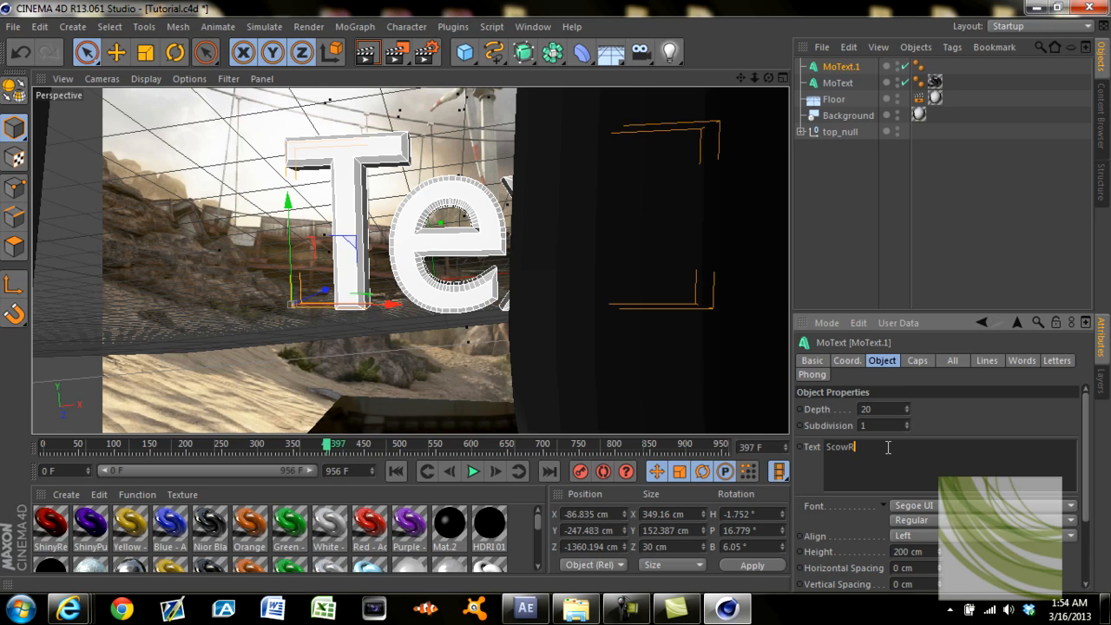
{"action": "type", "text": "ScowR"}
{"action": "left_click", "coordinate": [958, 422]}
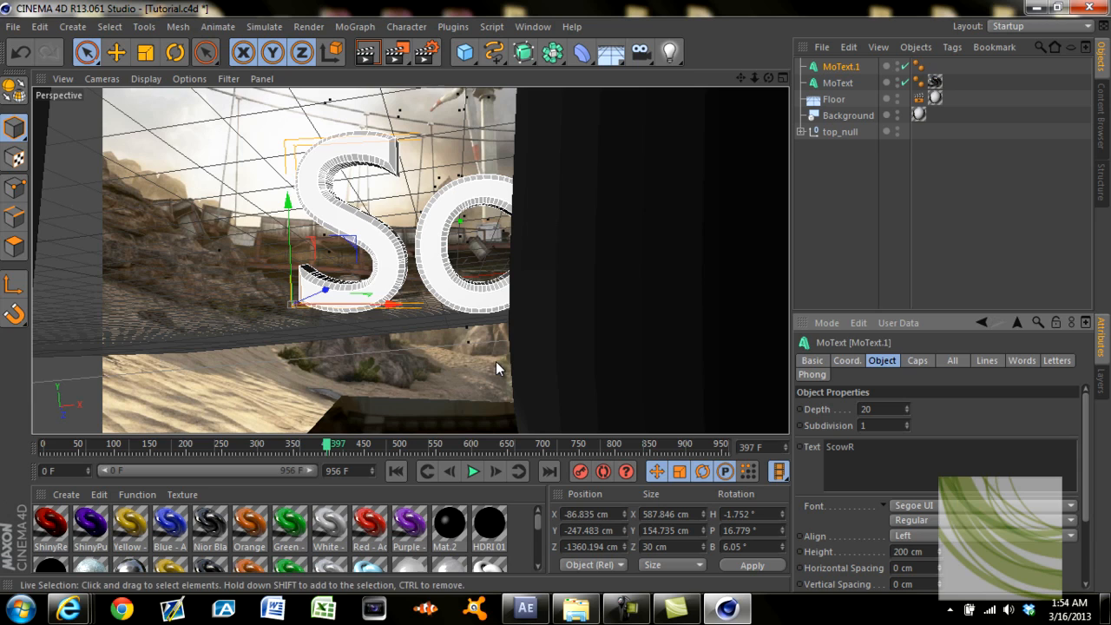
{"action": "left_click_drag", "start_coordinate": [392, 309], "coordinate": [297, 311]}
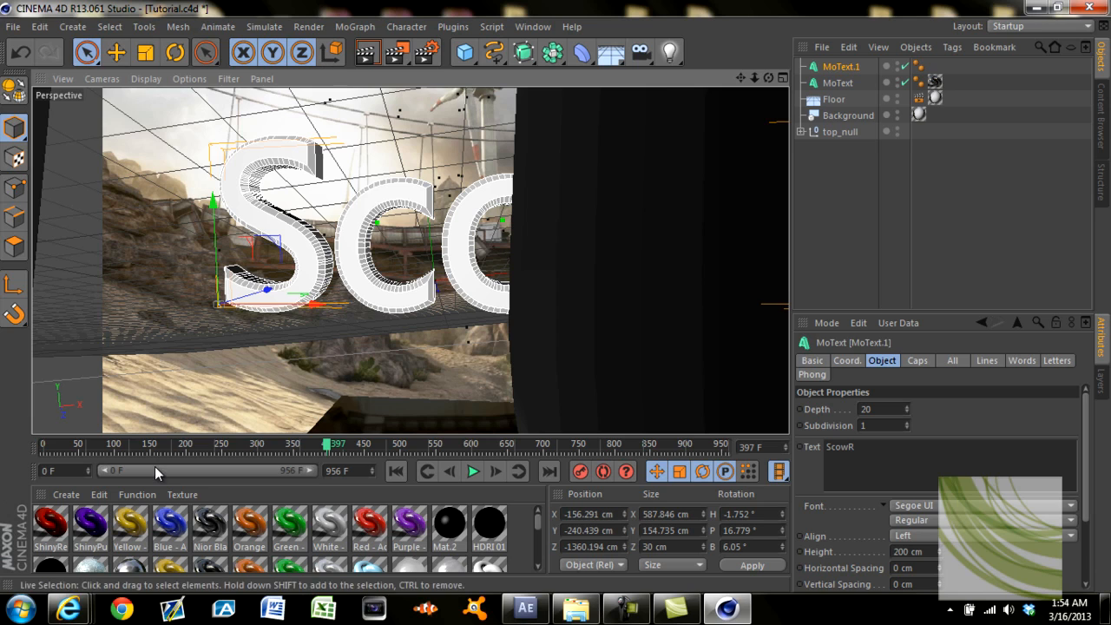
Apply the Nior Black - AcrezHD material to the ScowR text and render the view to check it.
{"action": "left_click_drag", "start_coordinate": [214, 529], "coordinate": [260, 496]}
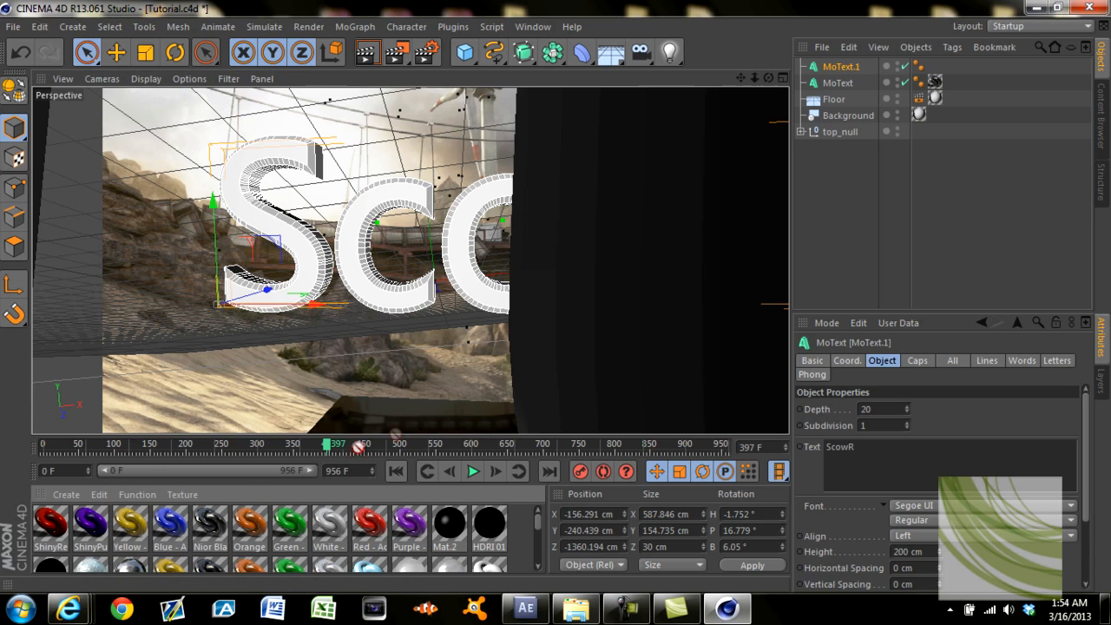
{"action": "left_click_drag", "start_coordinate": [851, 66], "coordinate": [846, 71]}
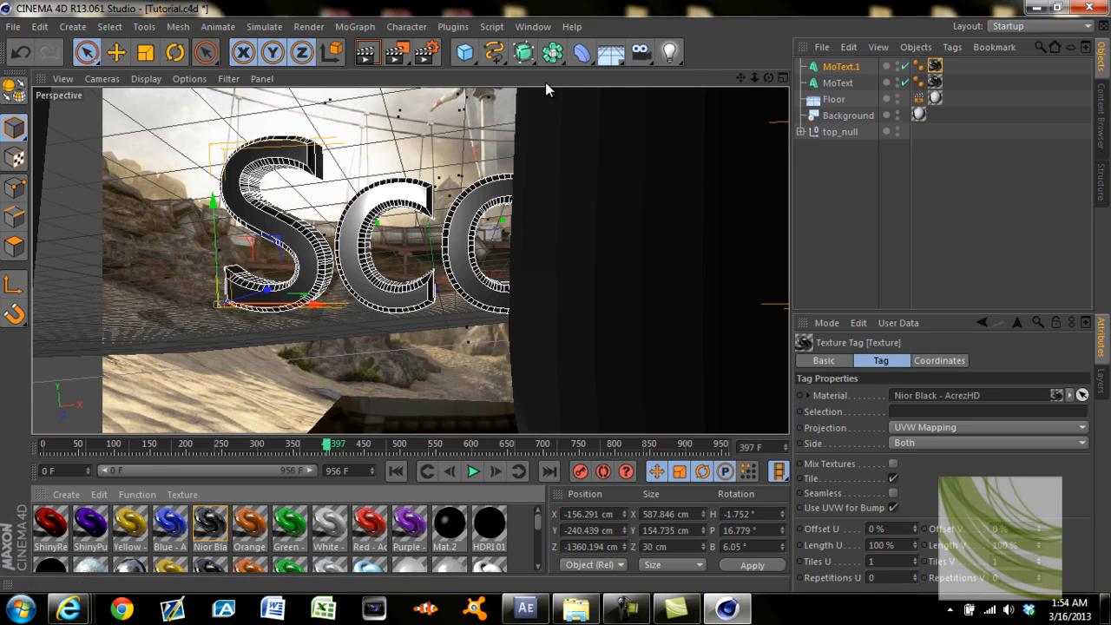
{"action": "left_click", "coordinate": [367, 55]}
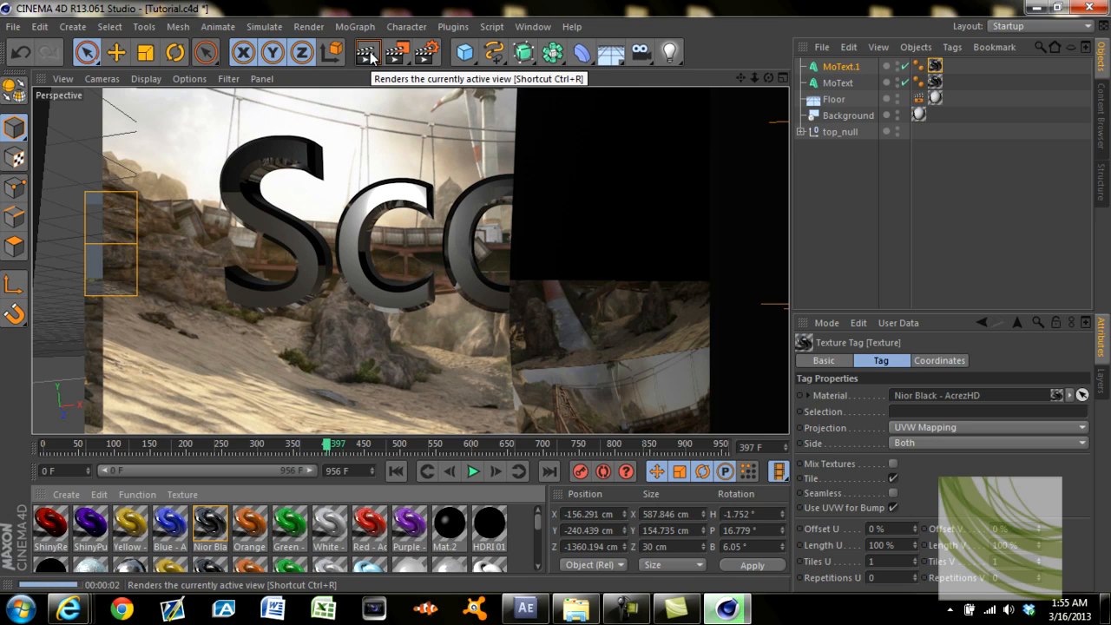
Reposition the ScowR text to about X -228, Y -264, Z -1264 cm, adjusting it at frames 393 and 368.
{"action": "mouse_move", "coordinate": [328, 446]}
{"action": "left_mouse_down"}
{"action": "mouse_move", "coordinate": [385, 447]}
{"action": "mouse_move", "coordinate": [323, 445]}
{"action": "left_mouse_up"}
{"action": "mouse_move", "coordinate": [284, 299]}
{"action": "left_mouse_down"}
{"action": "mouse_move", "coordinate": [295, 279]}
{"action": "mouse_move", "coordinate": [356, 305]}
{"action": "mouse_move", "coordinate": [296, 300]}
{"action": "left_mouse_up"}
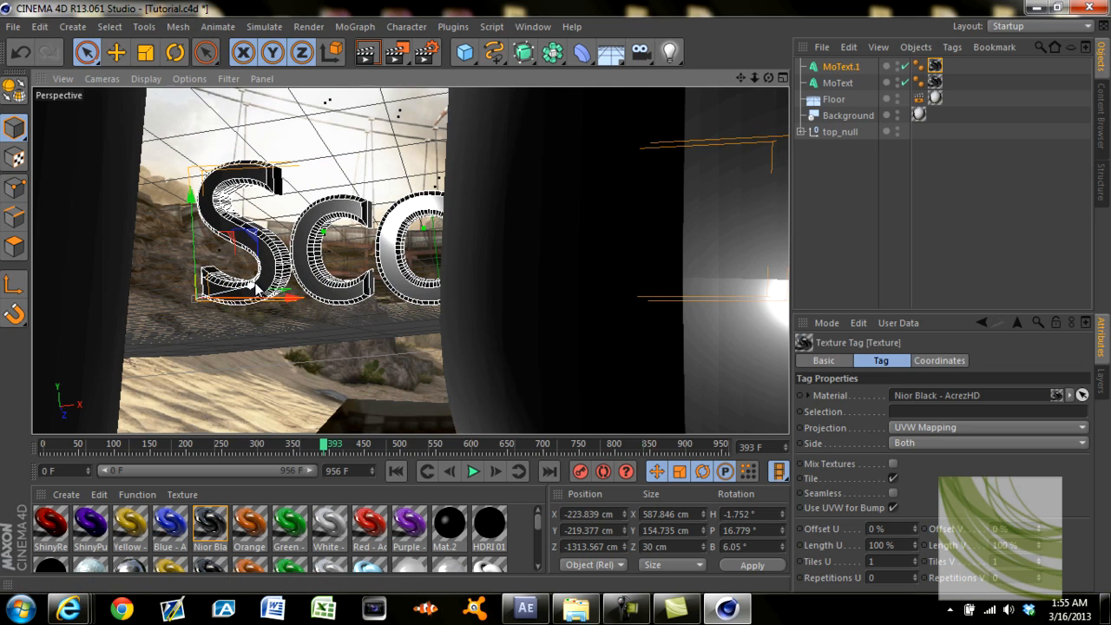
{"action": "mouse_move", "coordinate": [324, 445]}
{"action": "left_mouse_down"}
{"action": "mouse_move", "coordinate": [295, 446]}
{"action": "mouse_move", "coordinate": [388, 443]}
{"action": "mouse_move", "coordinate": [306, 445]}
{"action": "left_mouse_up"}
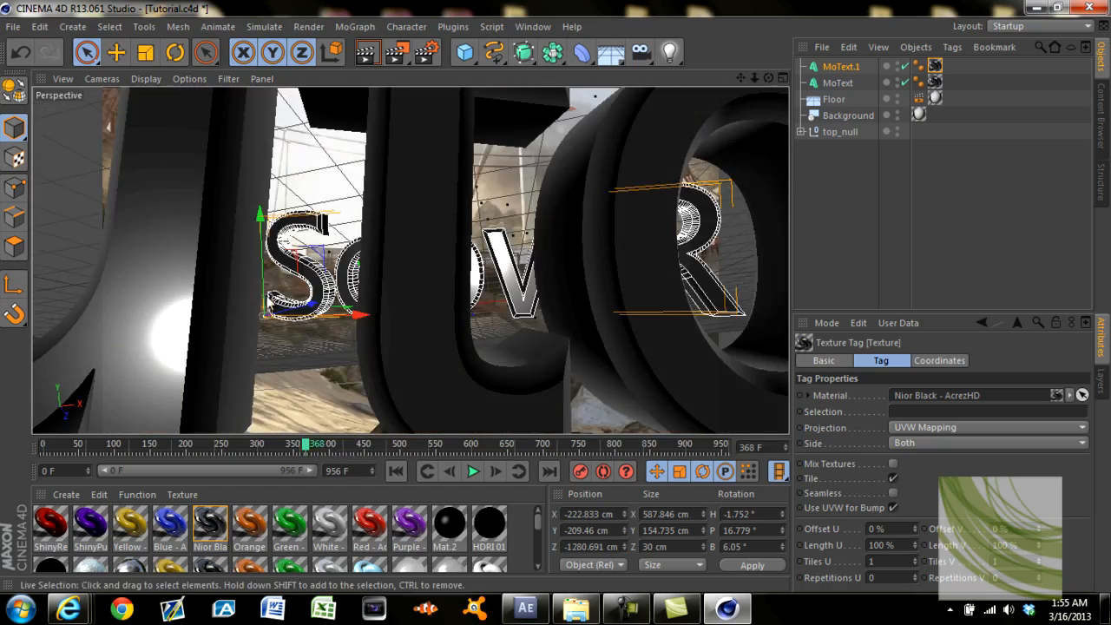
{"action": "left_click_drag", "start_coordinate": [263, 224], "coordinate": [252, 250]}
Rotate the ScowR text to about H 0°, P -0.2°, B 5.8°.
{"action": "left_click", "coordinate": [173, 54]}
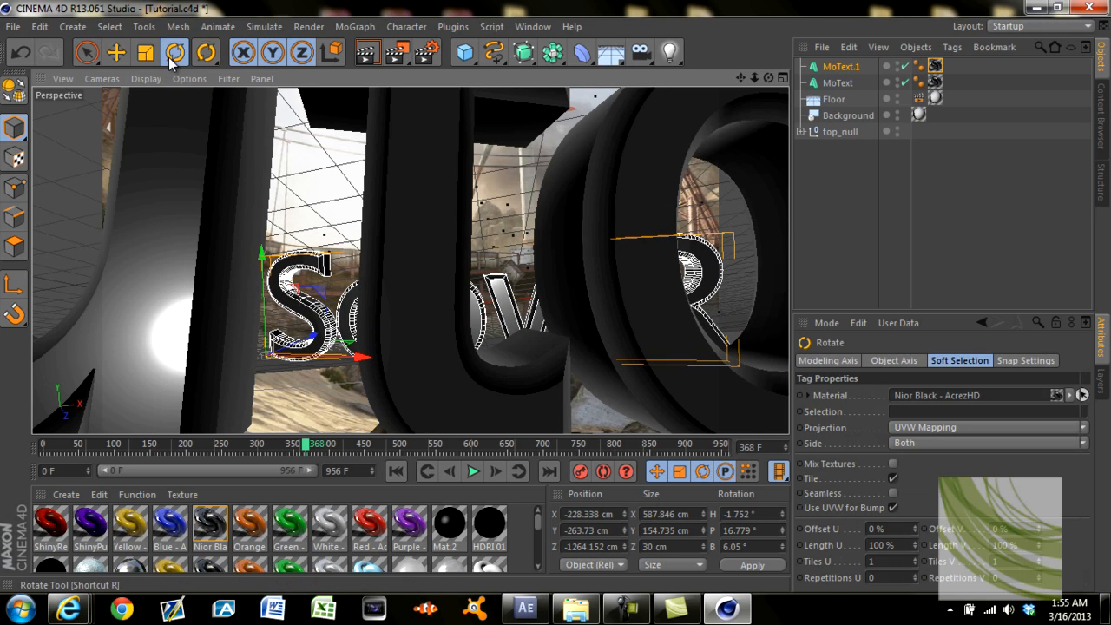
{"action": "left_click_drag", "start_coordinate": [244, 313], "coordinate": [249, 308]}
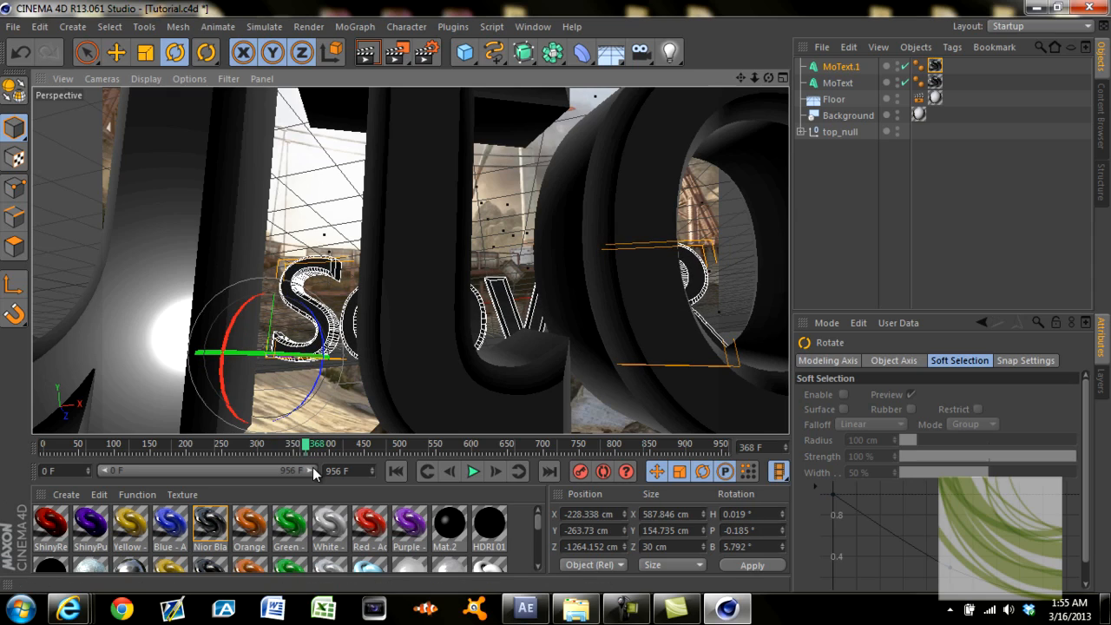
{"action": "left_click", "coordinate": [86, 53]}
Scrub through the timeline to examine how the Tutorial and ScowR texts track with the footage.
{"action": "left_click_drag", "start_coordinate": [310, 453], "coordinate": [356, 464]}
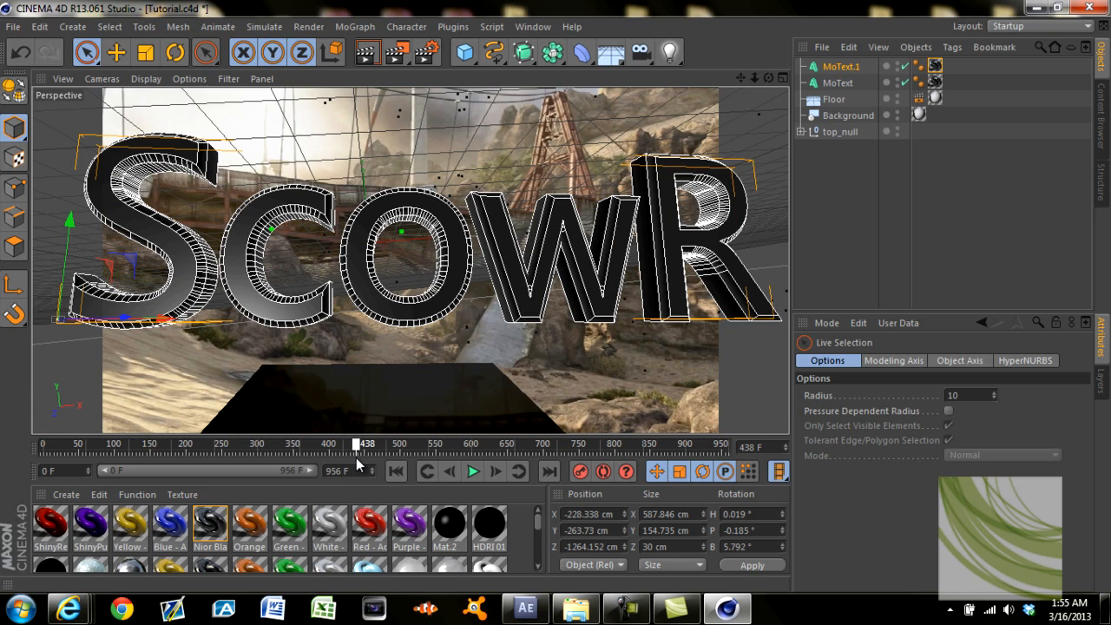
{"action": "left_click_drag", "start_coordinate": [356, 458], "coordinate": [440, 446]}
{"action": "left_click_drag", "start_coordinate": [333, 456], "coordinate": [198, 459]}
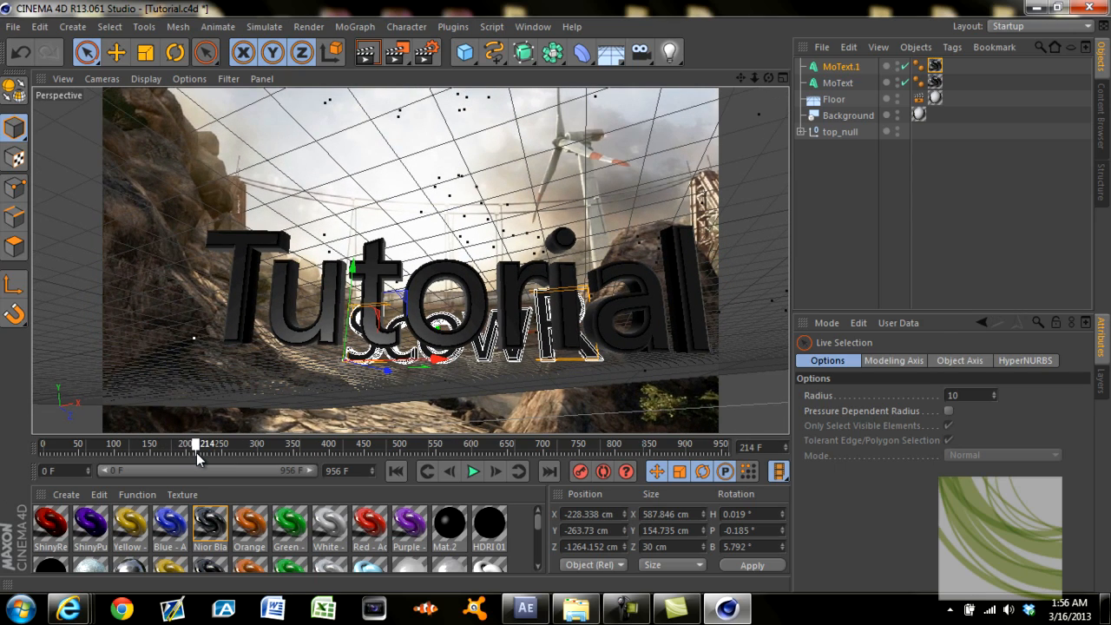
{"action": "left_click_drag", "start_coordinate": [198, 459], "coordinate": [355, 444]}
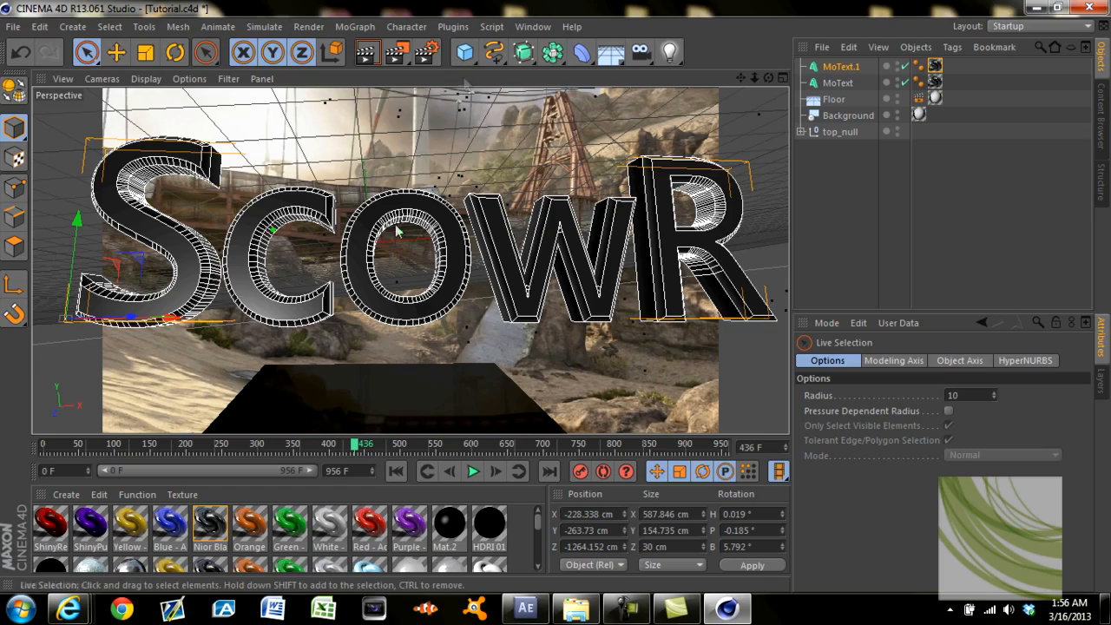
{"action": "left_click_drag", "start_coordinate": [363, 447], "coordinate": [263, 451]}
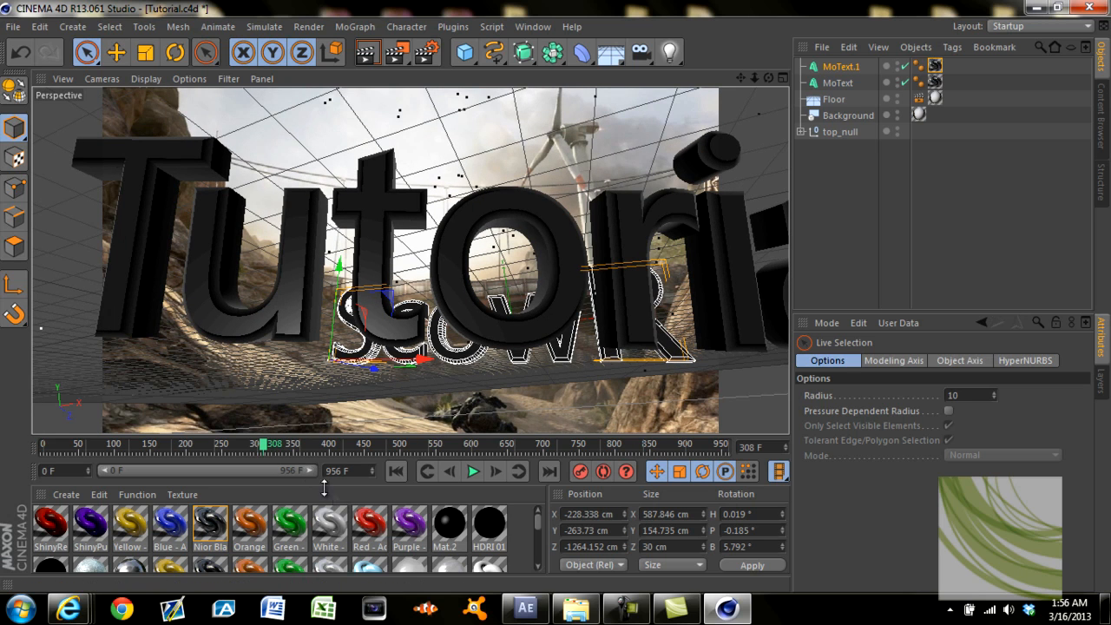
Scrub through the timeline and render the view at frame 165 to check how both texts sit in the footage.
{"action": "left_click_drag", "start_coordinate": [263, 451], "coordinate": [608, 447]}
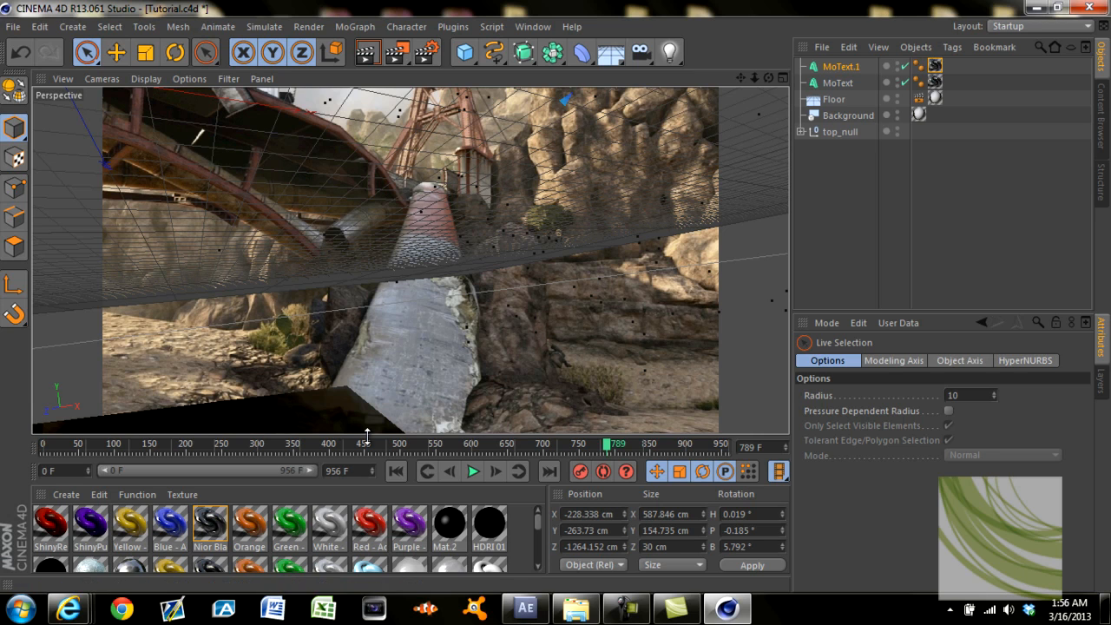
{"action": "left_click_drag", "start_coordinate": [610, 448], "coordinate": [161, 446]}
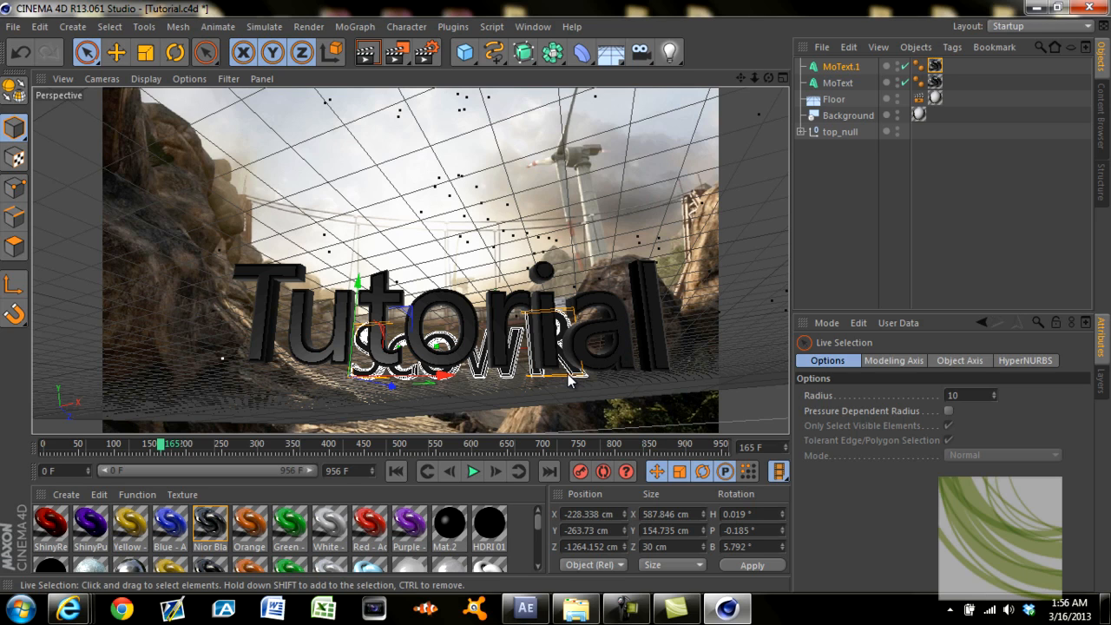
{"action": "left_click", "coordinate": [367, 54]}
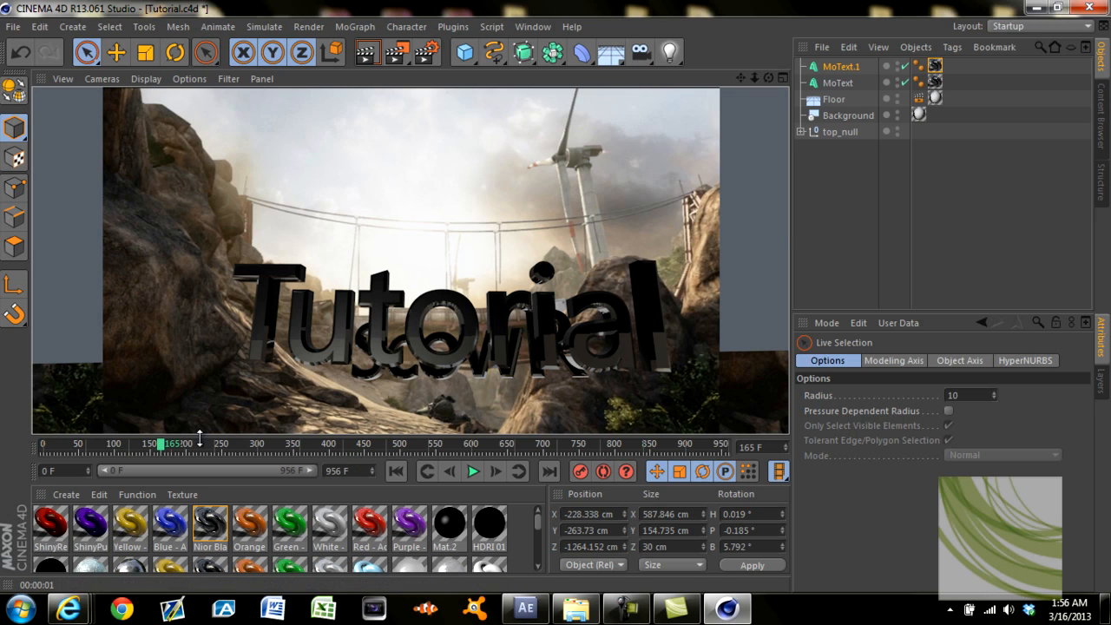
Move the ScowR text to about X -356, Y -251 cm at frame 234.
{"action": "left_click_drag", "start_coordinate": [161, 447], "coordinate": [406, 444]}
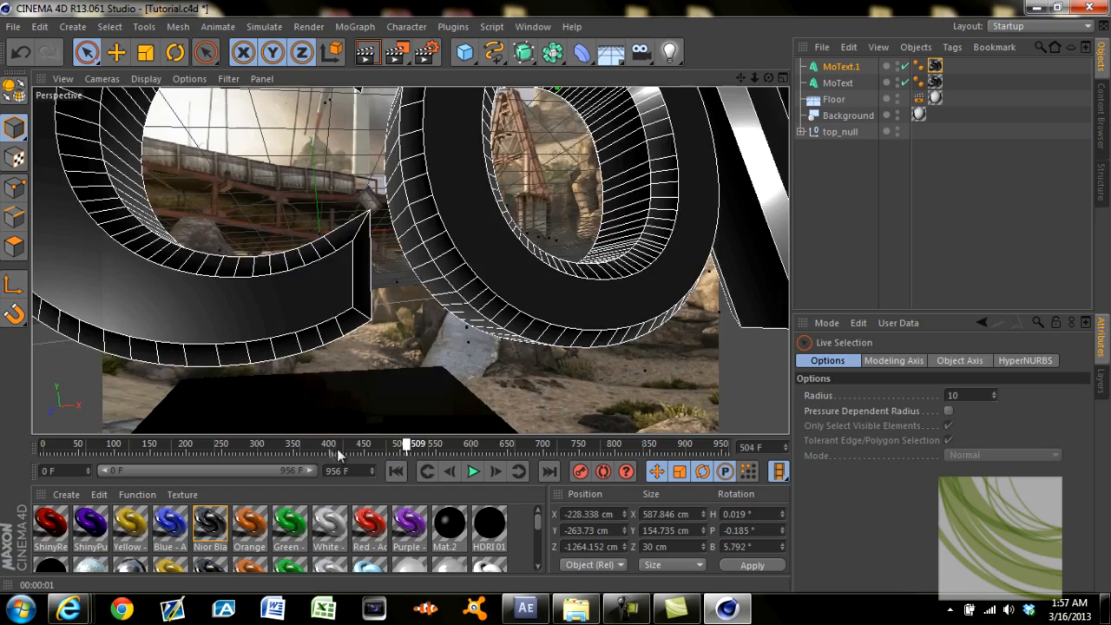
{"action": "left_click_drag", "start_coordinate": [339, 452], "coordinate": [209, 452]}
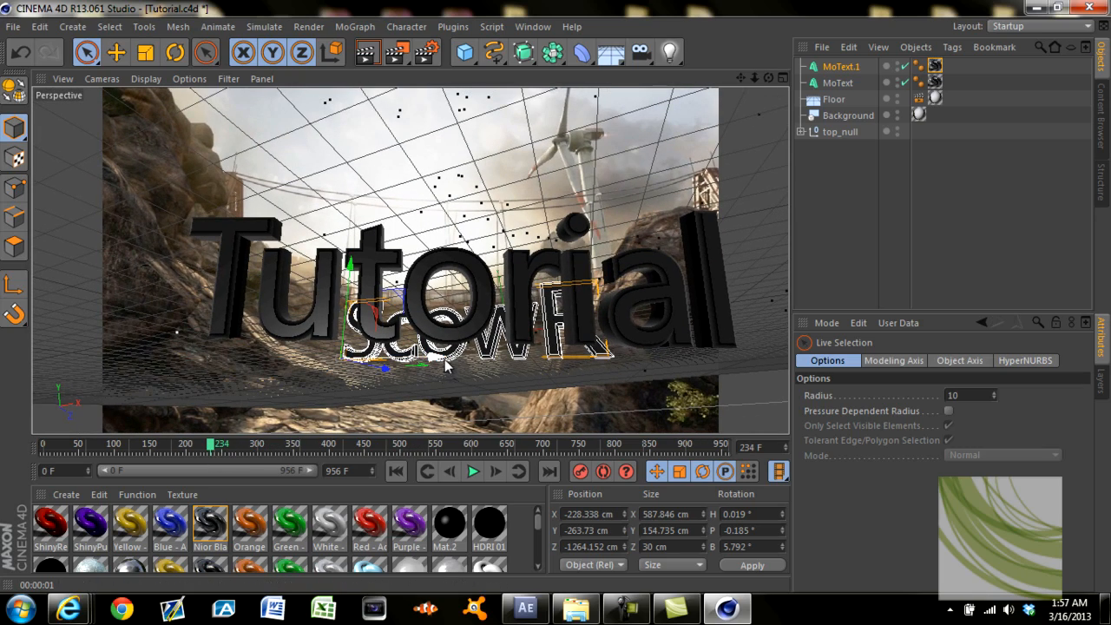
{"action": "left_click_drag", "start_coordinate": [443, 358], "coordinate": [392, 364]}
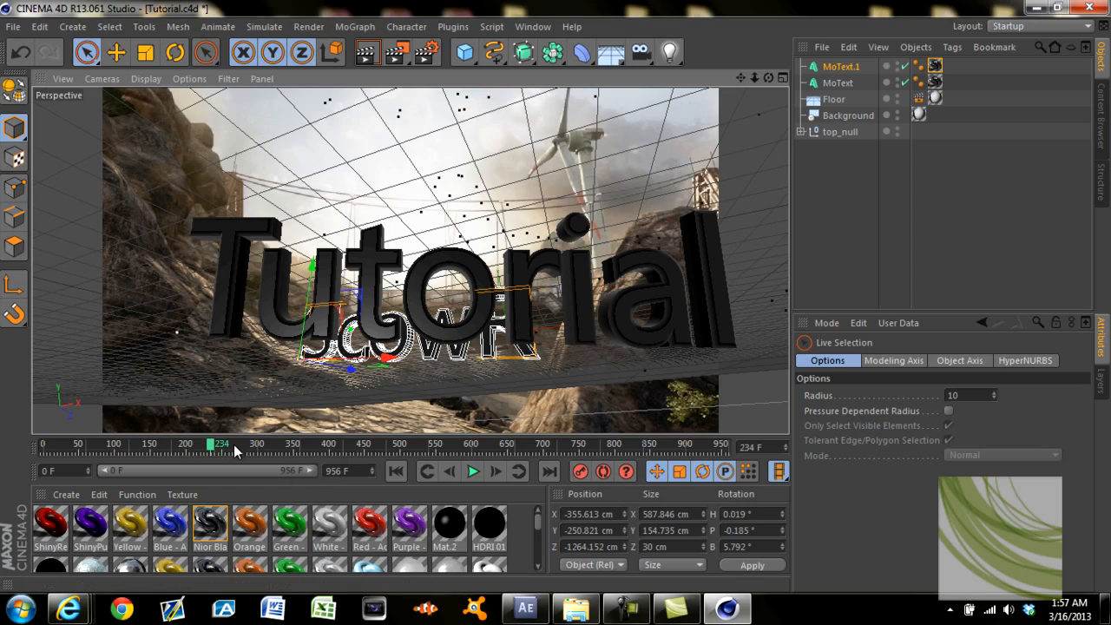
Add a MoText object at frame 565, placed at about X 166, Y -231 cm and rotated to about H -24°, P 6.3°, B 8.8°.
{"action": "left_click_drag", "start_coordinate": [211, 446], "coordinate": [446, 452]}
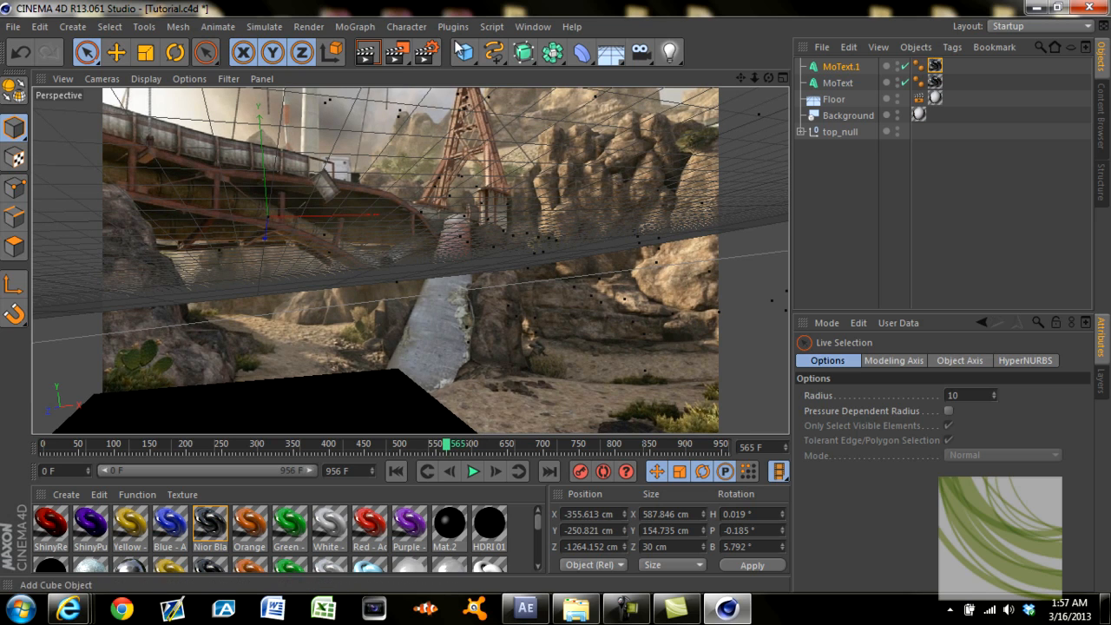
{"action": "left_click", "coordinate": [355, 27]}
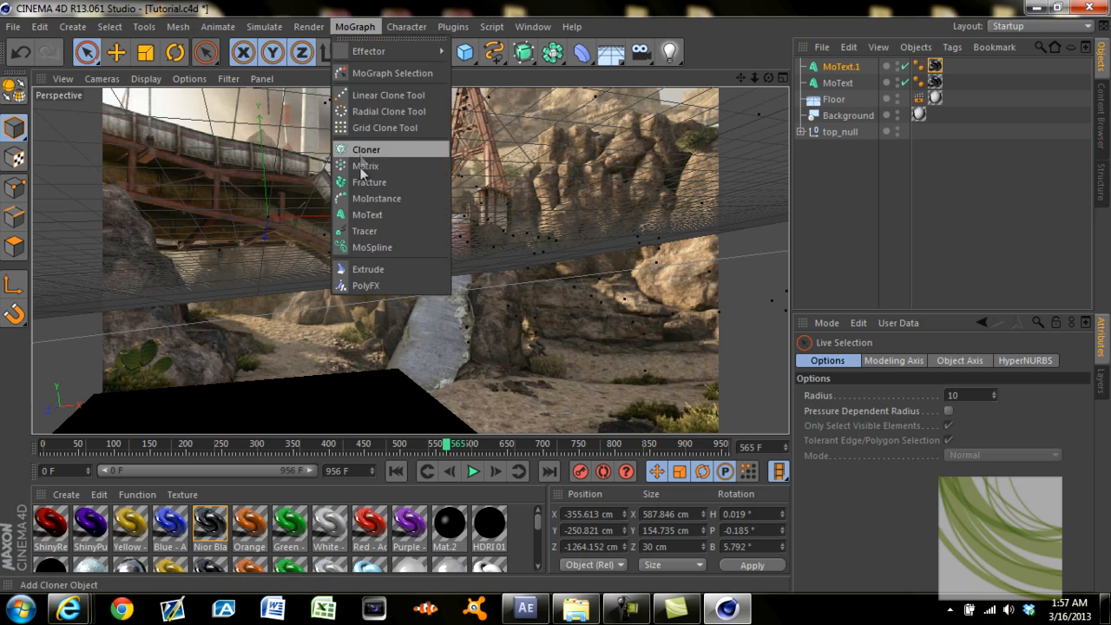
{"action": "left_click", "coordinate": [360, 216]}
{"action": "left_click_drag", "start_coordinate": [261, 125], "coordinate": [266, 196]}
{"action": "left_click_drag", "start_coordinate": [382, 283], "coordinate": [429, 282]}
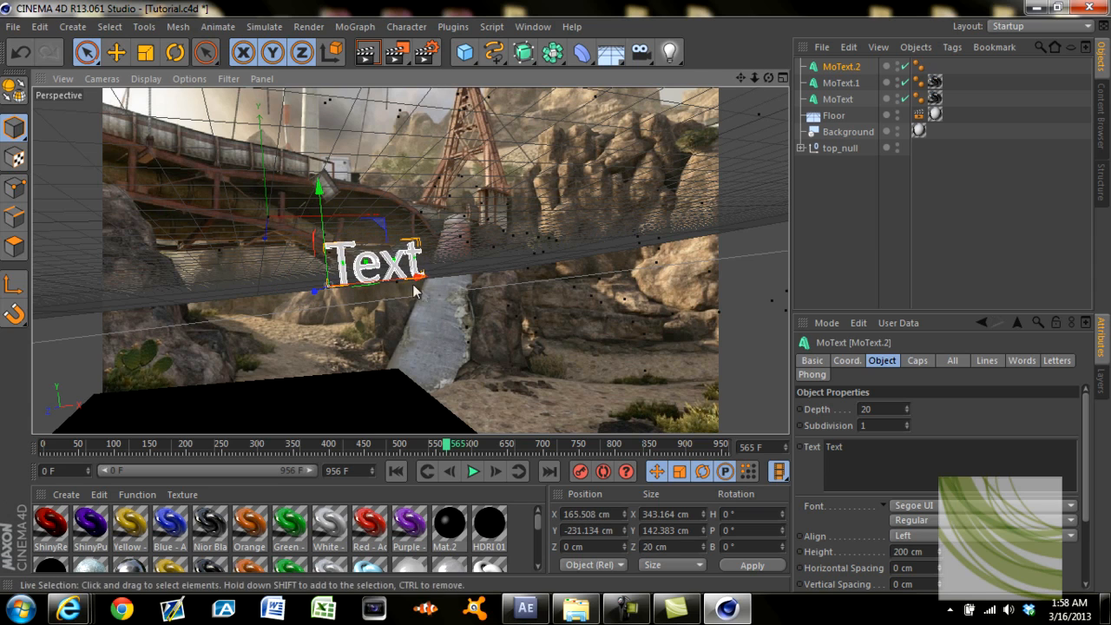
{"action": "left_click", "coordinate": [174, 52]}
{"action": "left_click_drag", "start_coordinate": [316, 271], "coordinate": [317, 240]}
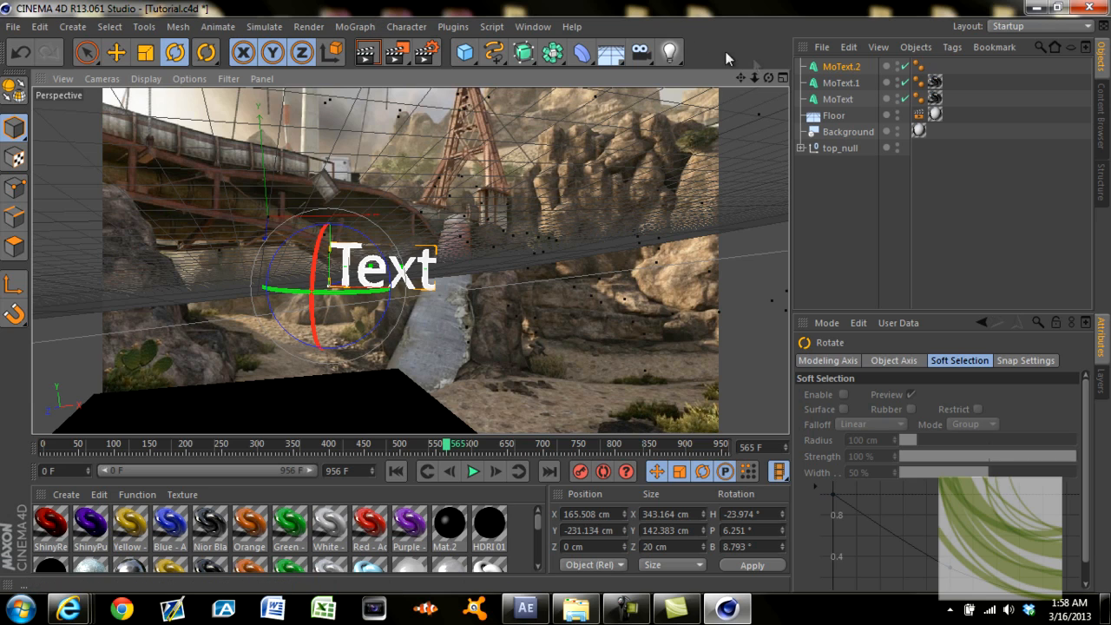
Set both the start and end caps of the new MoText to Fillet Cap.
{"action": "left_click", "coordinate": [840, 67]}
{"action": "left_click", "coordinate": [917, 361]}
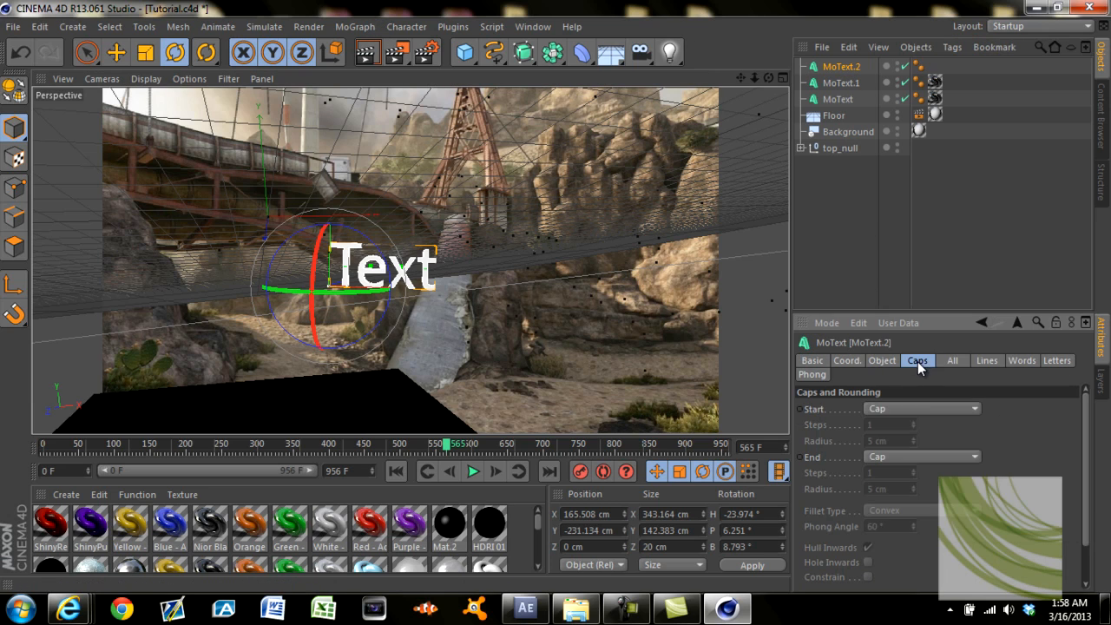
{"action": "left_click", "coordinate": [908, 407]}
{"action": "left_click", "coordinate": [904, 471]}
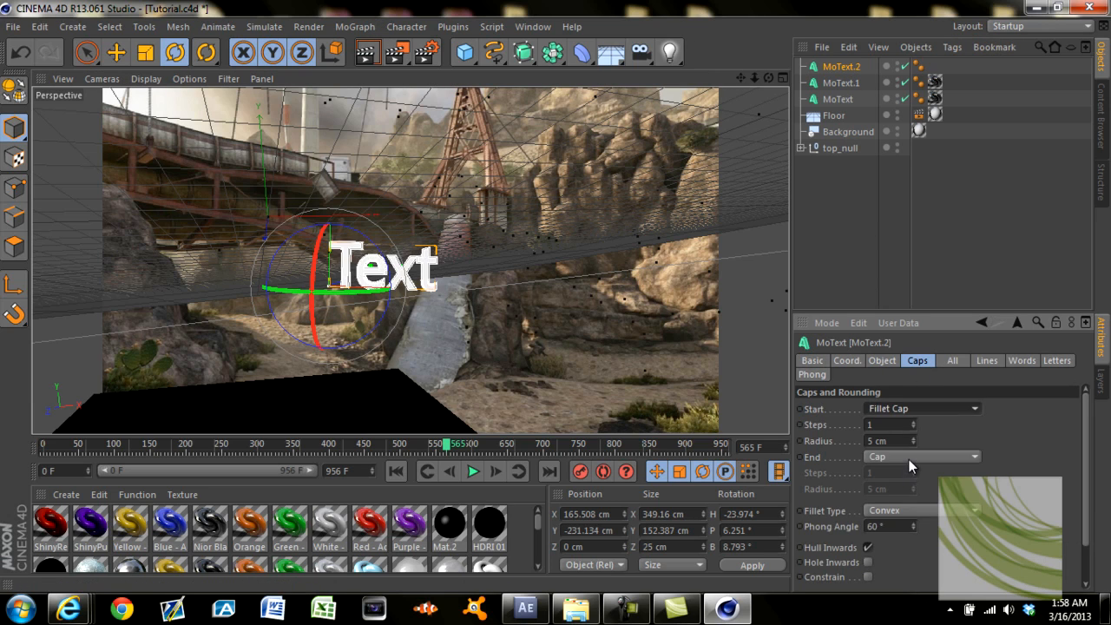
{"action": "left_click", "coordinate": [908, 458]}
{"action": "left_click", "coordinate": [896, 515]}
Change the new MoText's text to "SUB !! :)".
{"action": "left_click", "coordinate": [885, 360]}
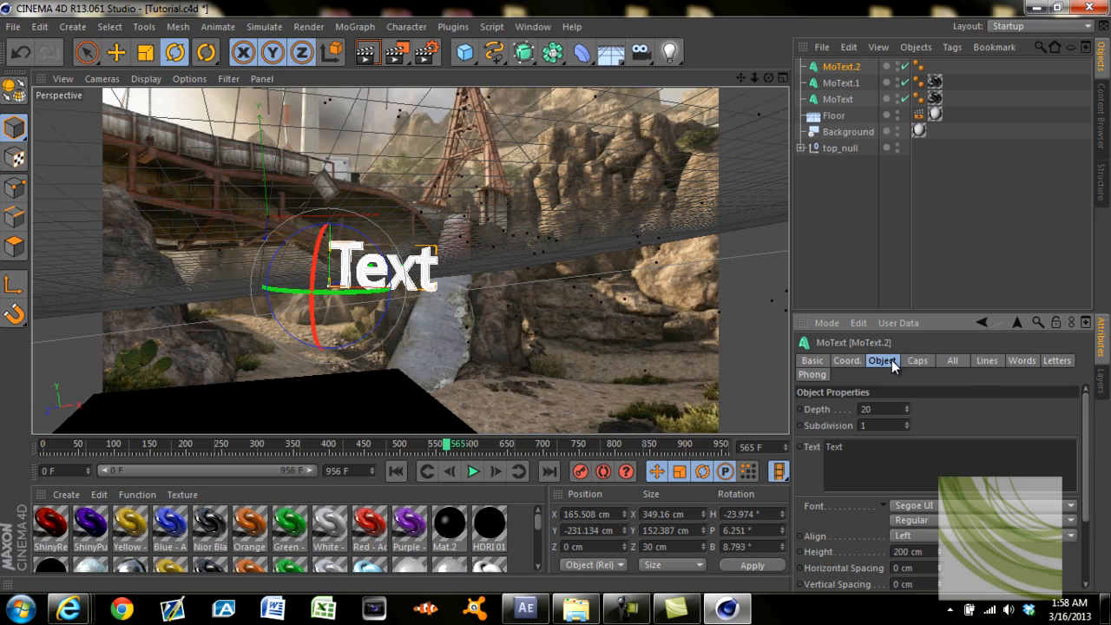
{"action": "left_click", "coordinate": [891, 451]}
{"action": "type", "text": "SUB :"}
{"action": "key", "text": "BackSpace"}
{"action": "type", "text": "!! :)"}
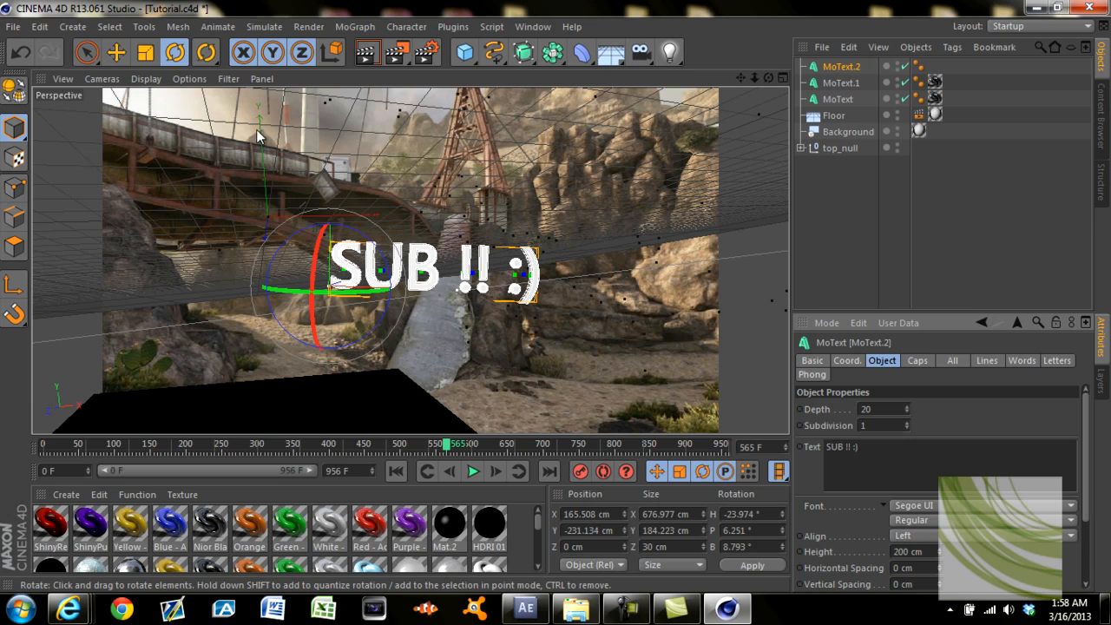
Enlarge the SUB text to about 2471 cm wide and move it to about X -280, Y -64, Z 757 cm.
{"action": "key", "text": "t"}
{"action": "left_click_drag", "start_coordinate": [339, 148], "coordinate": [373, 94]}
{"action": "left_click_drag", "start_coordinate": [433, 290], "coordinate": [554, 296]}
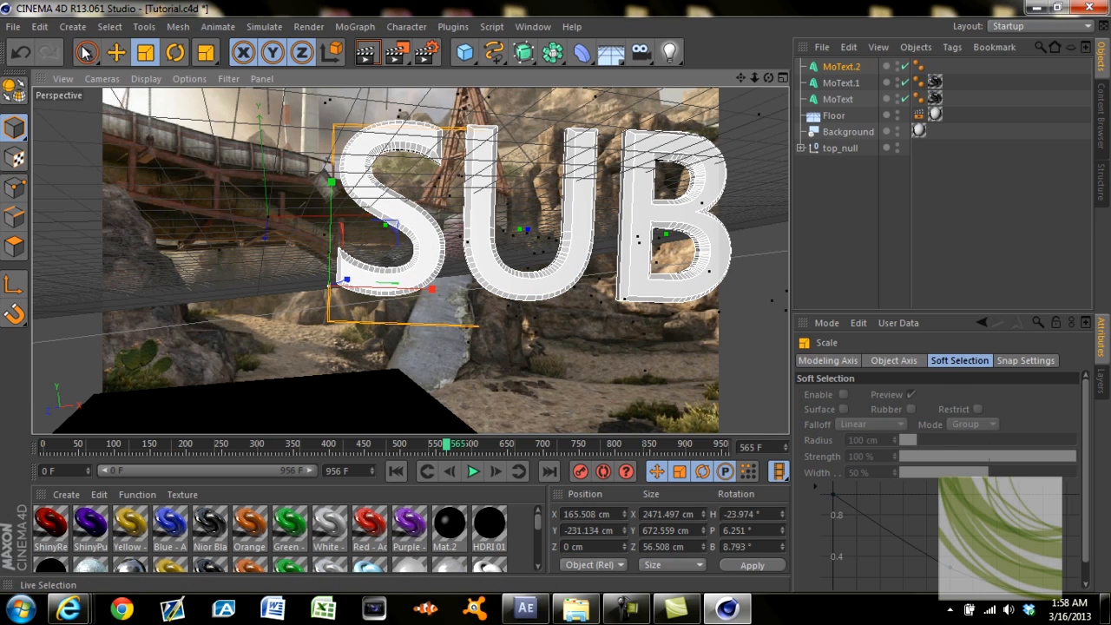
{"action": "left_click", "coordinate": [86, 53]}
{"action": "left_click_drag", "start_coordinate": [431, 289], "coordinate": [242, 266]}
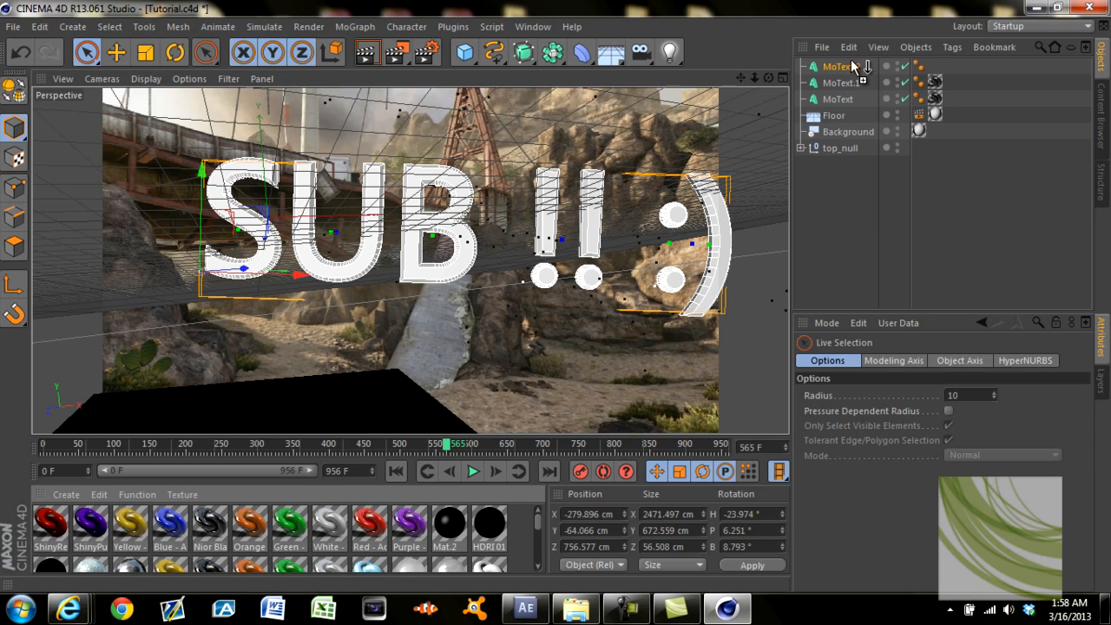
Apply the Nior Black - AcrezHD material to the SUB text and render the view to check it.
{"action": "left_click_drag", "start_coordinate": [850, 59], "coordinate": [850, 60]}
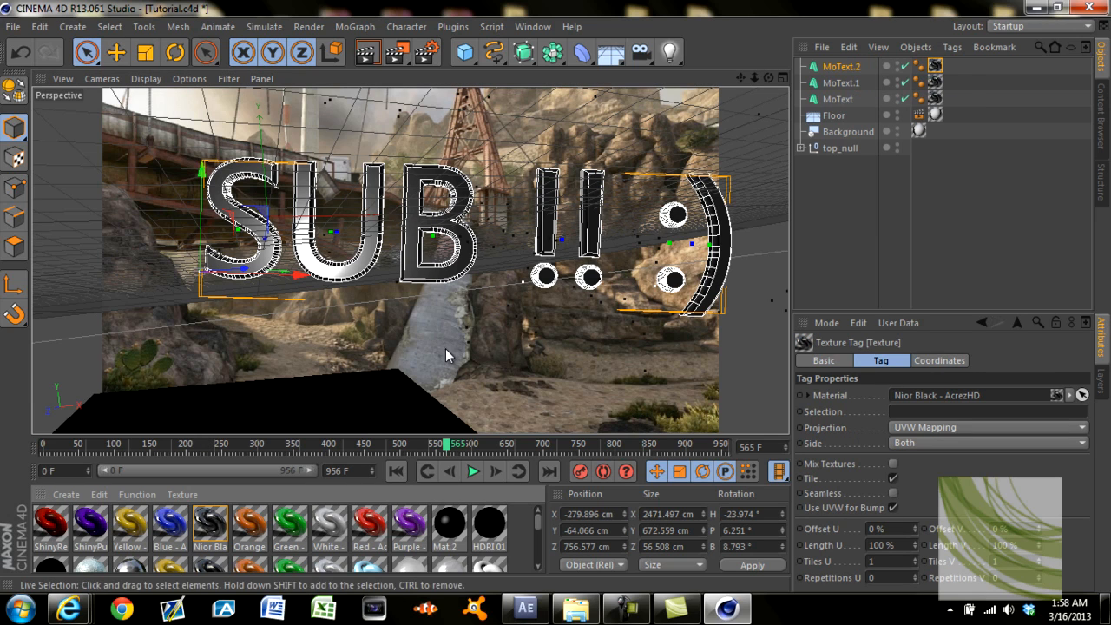
{"action": "left_click", "coordinate": [366, 52]}
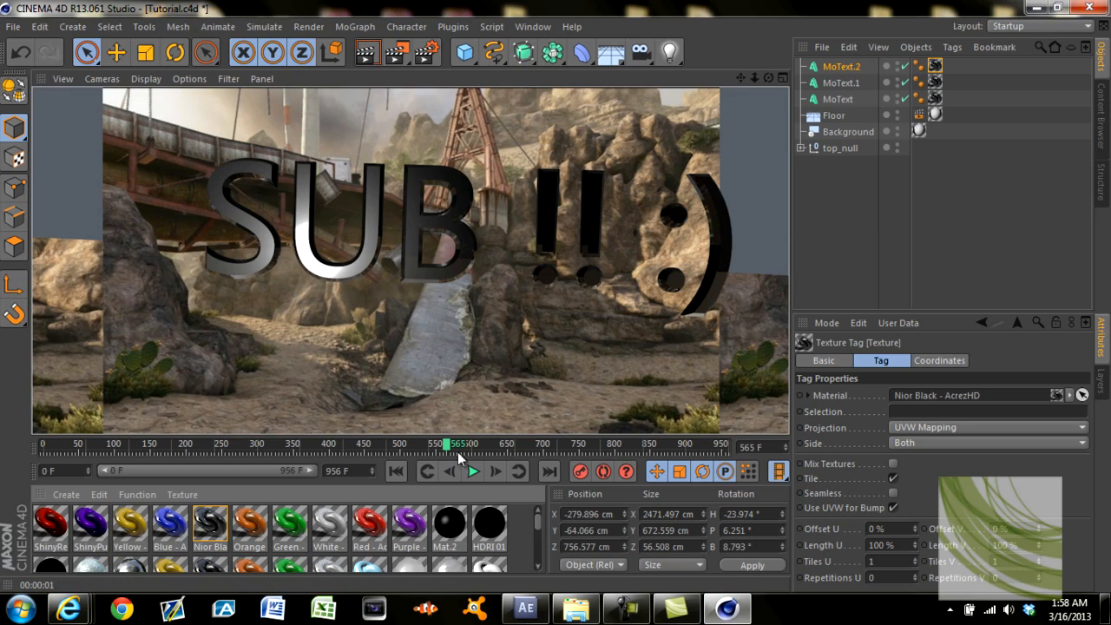
Shift the SUB text at frame 515 and scale it down to about 1692 cm wide.
{"action": "mouse_move", "coordinate": [444, 447]}
{"action": "left_mouse_down"}
{"action": "mouse_move", "coordinate": [607, 447]}
{"action": "mouse_move", "coordinate": [722, 420]}
{"action": "mouse_move", "coordinate": [411, 434]}
{"action": "left_mouse_up"}
{"action": "left_click_drag", "start_coordinate": [308, 278], "coordinate": [269, 293]}
{"action": "left_click", "coordinate": [146, 53]}
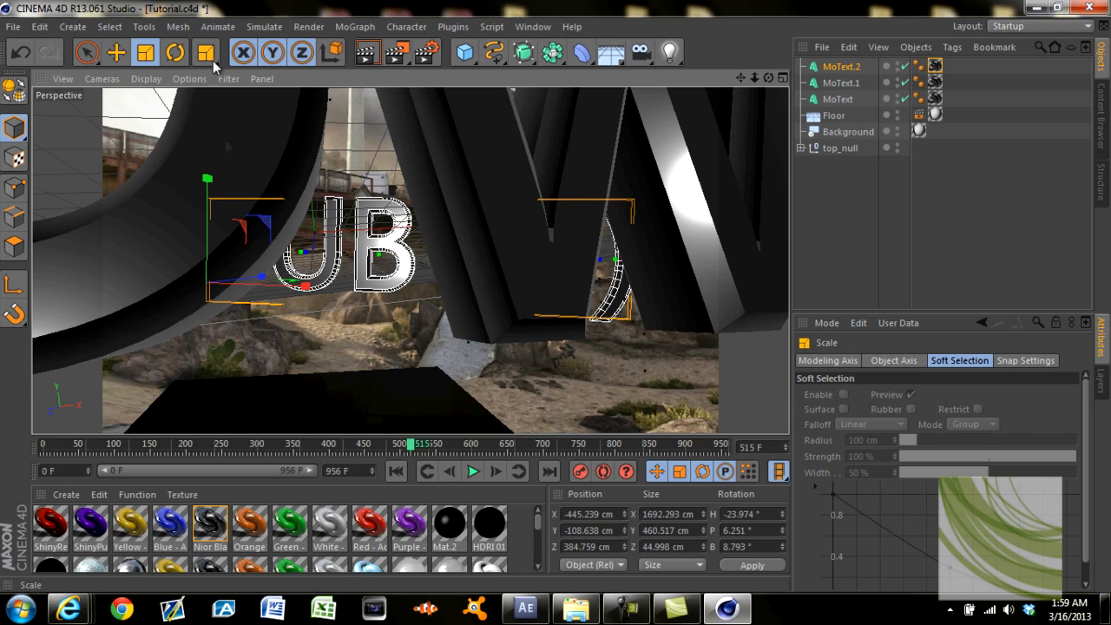
Reposition the SUB text to about X -310, Y -155, Z 184 cm, adjusting it at frame 546.
{"action": "left_click", "coordinate": [86, 53]}
{"action": "left_click_drag", "start_coordinate": [260, 289], "coordinate": [279, 290]}
{"action": "mouse_move", "coordinate": [423, 457]}
{"action": "left_mouse_down"}
{"action": "mouse_move", "coordinate": [521, 444]}
{"action": "mouse_move", "coordinate": [432, 444]}
{"action": "left_mouse_up"}
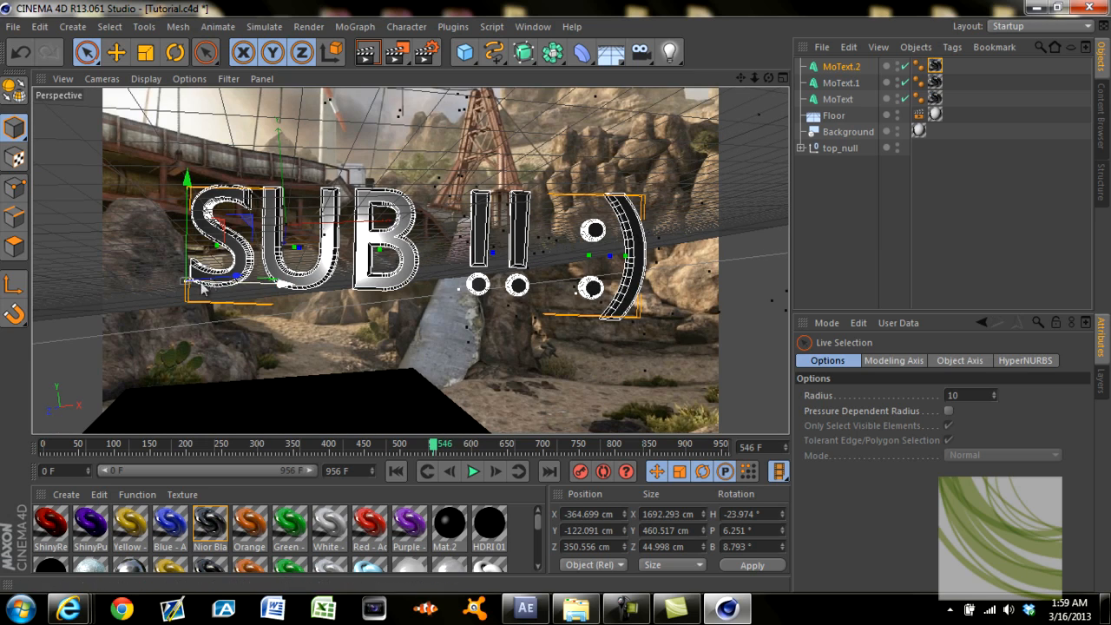
{"action": "left_click_drag", "start_coordinate": [227, 275], "coordinate": [205, 279]}
{"action": "left_click_drag", "start_coordinate": [268, 314], "coordinate": [295, 311]}
Scrub through the timeline to examine how the Tutorial, ScowR and SUB texts track and overlap in the footage.
{"action": "left_click_drag", "start_coordinate": [440, 452], "coordinate": [472, 444]}
{"action": "left_click_drag", "start_coordinate": [362, 453], "coordinate": [166, 457]}
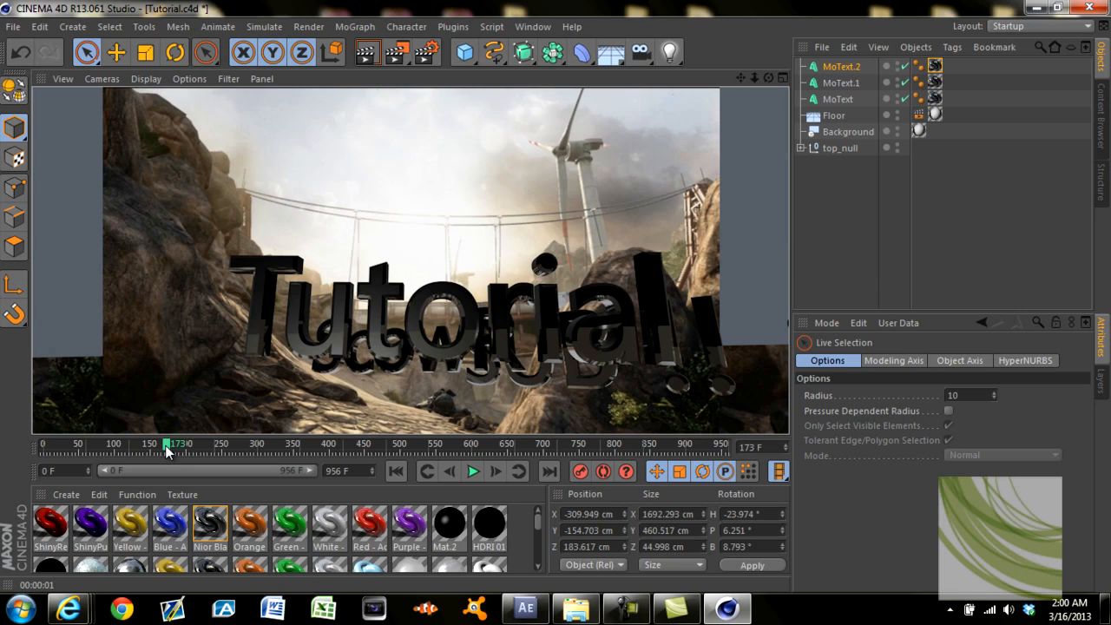
{"action": "left_click_drag", "start_coordinate": [167, 449], "coordinate": [463, 442]}
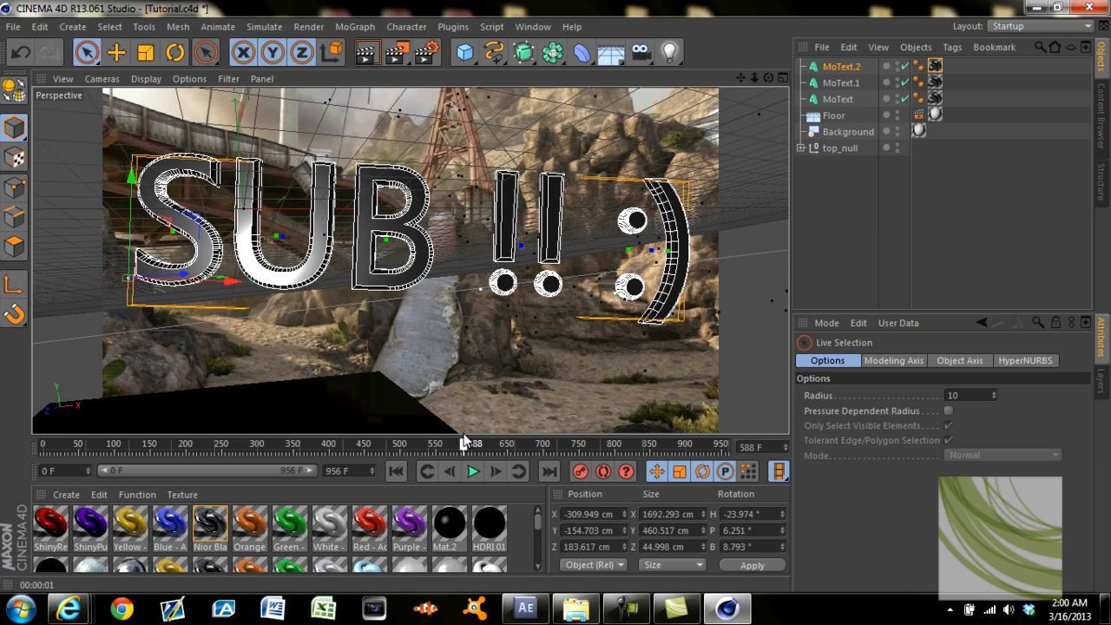
{"action": "left_click_drag", "start_coordinate": [463, 442], "coordinate": [221, 444]}
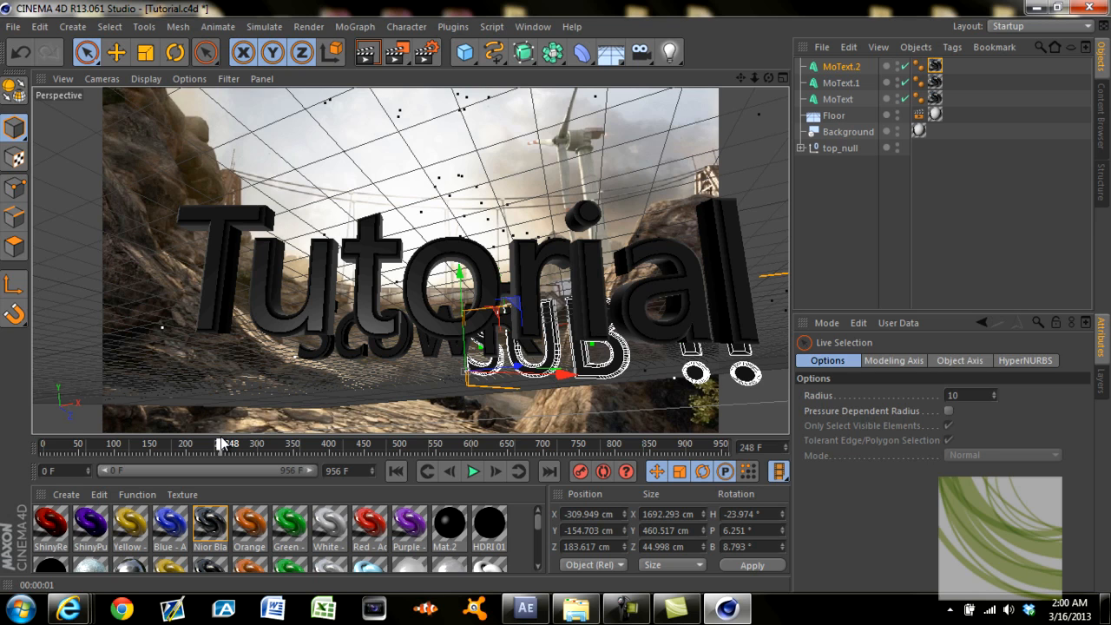
{"action": "left_click_drag", "start_coordinate": [221, 444], "coordinate": [282, 447]}
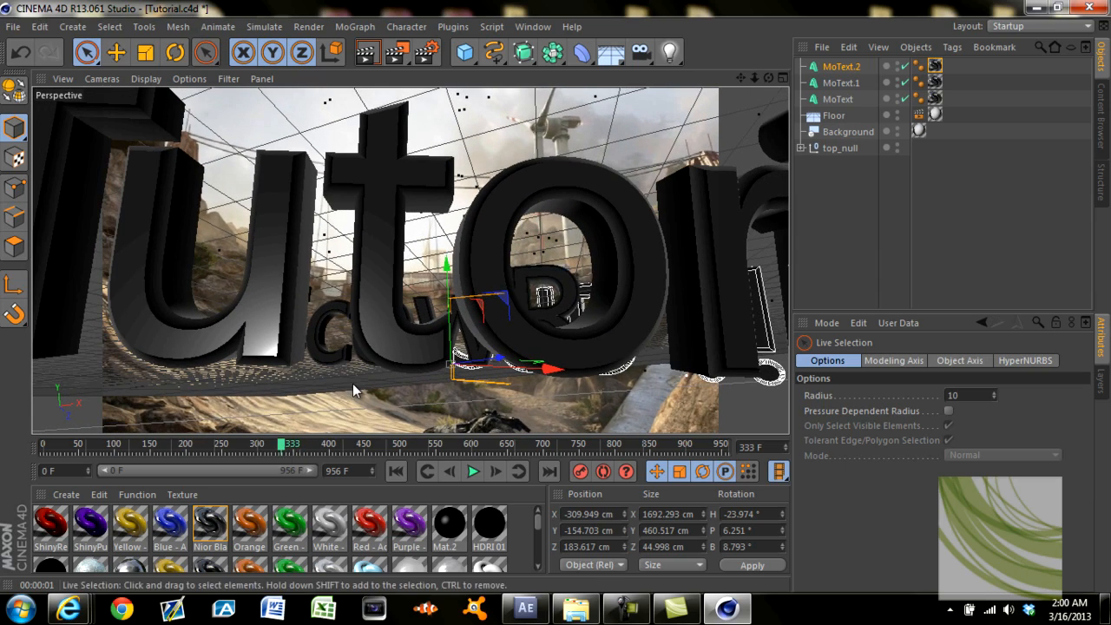
{"action": "left_click_drag", "start_coordinate": [286, 446], "coordinate": [198, 445]}
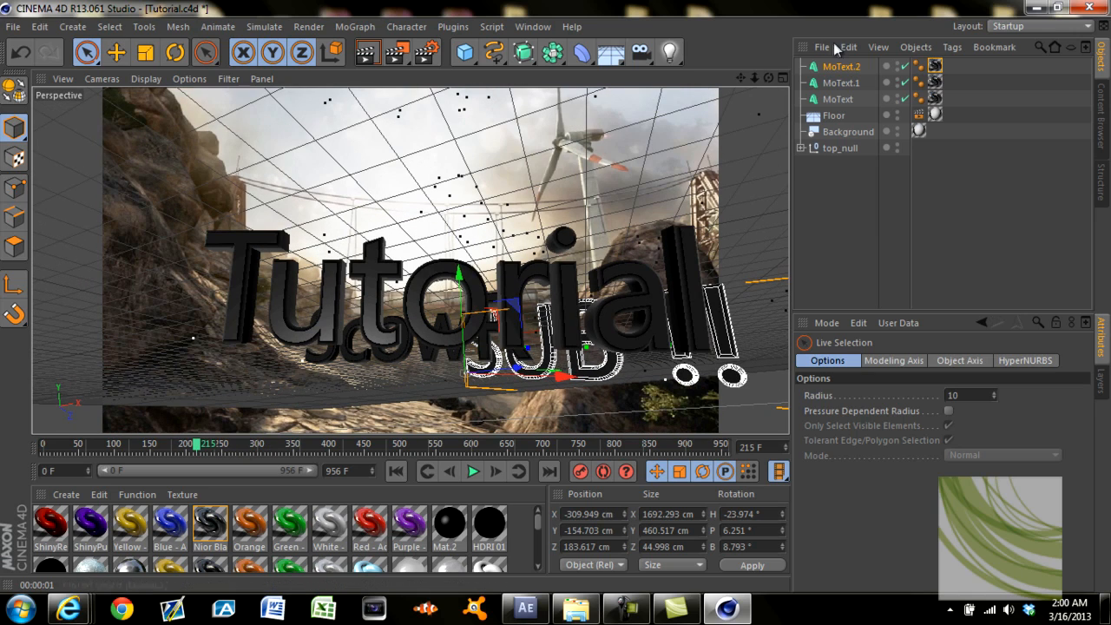
Move the floor beneath the SUB text to about X 1031, Y -379, Z 797 cm, adjusting it at frames 215, 402 and 574.
{"action": "left_click", "coordinate": [832, 115]}
{"action": "left_click_drag", "start_coordinate": [547, 401], "coordinate": [545, 308]}
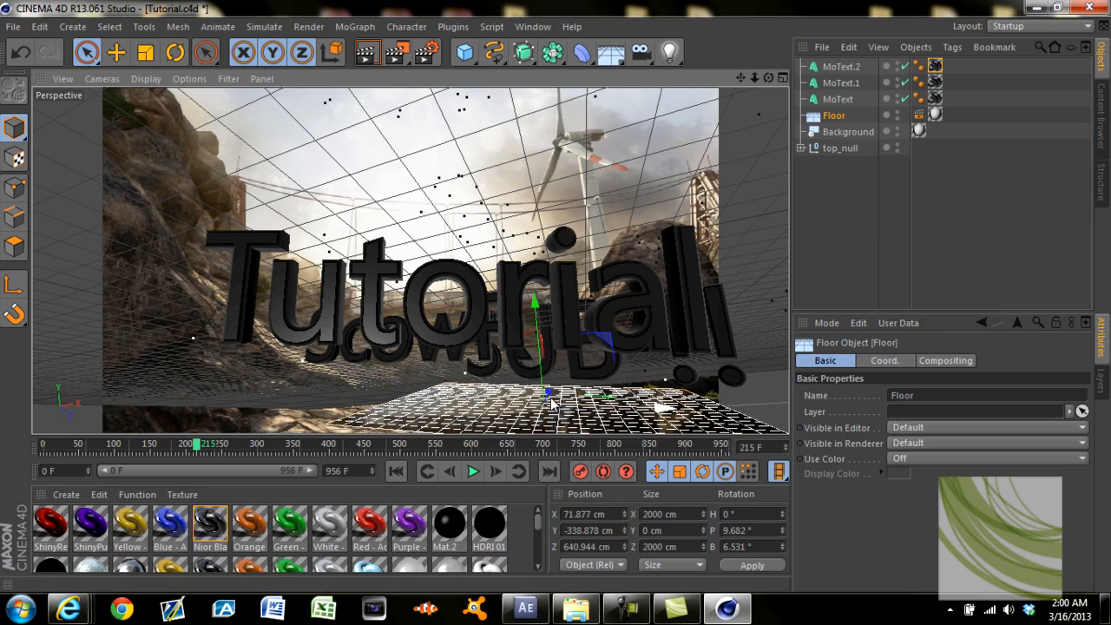
{"action": "left_click_drag", "start_coordinate": [549, 392], "coordinate": [603, 392]}
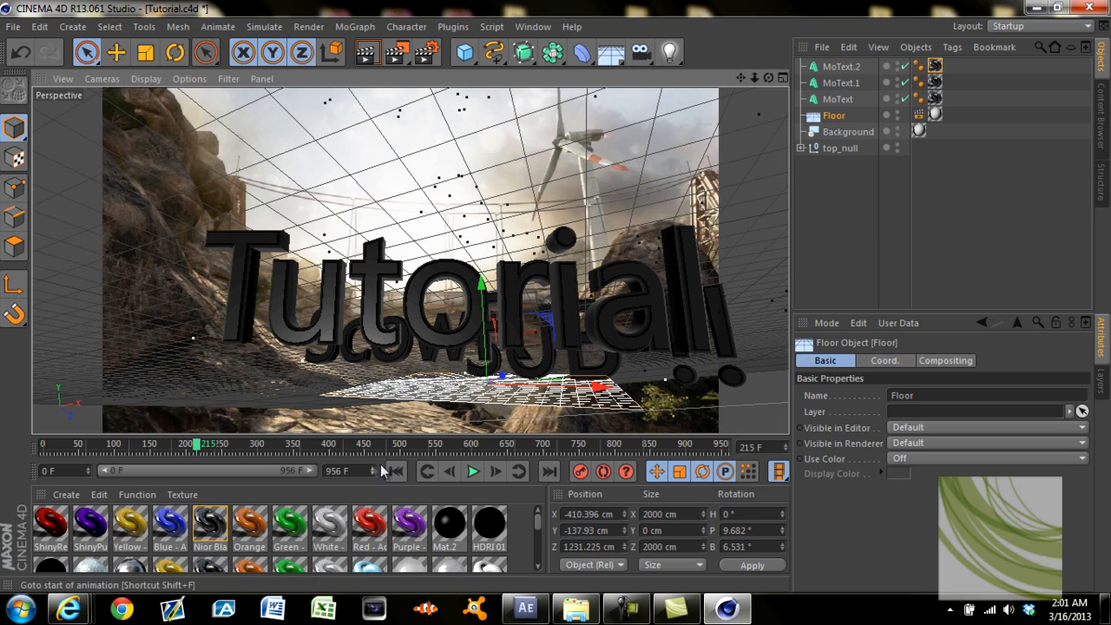
{"action": "left_click_drag", "start_coordinate": [198, 445], "coordinate": [331, 452]}
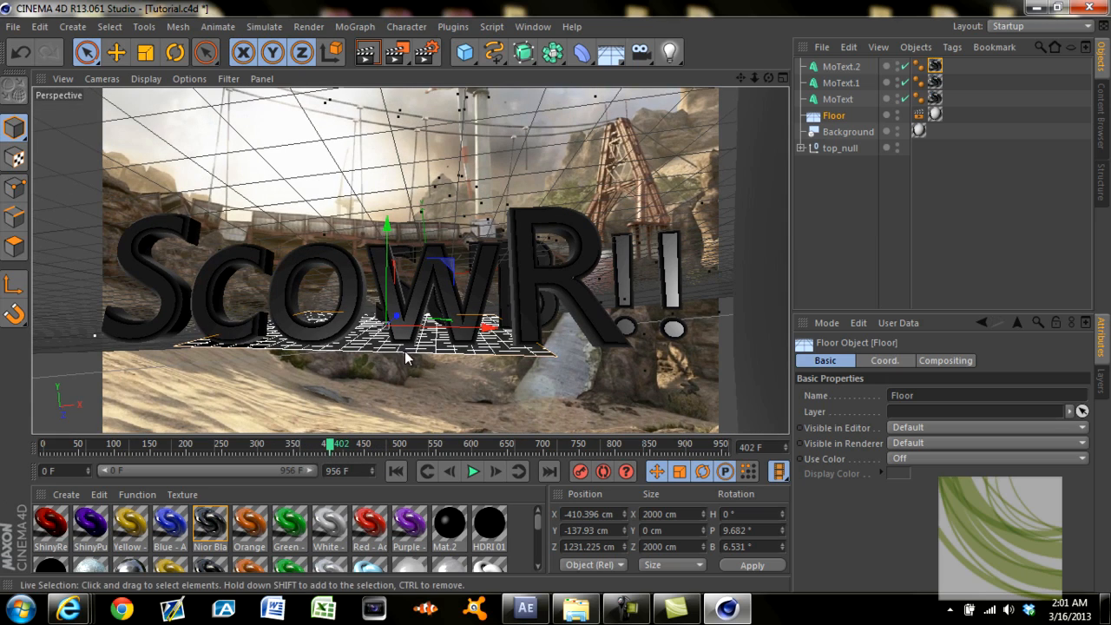
{"action": "left_click_drag", "start_coordinate": [399, 321], "coordinate": [384, 345]}
{"action": "left_click_drag", "start_coordinate": [330, 452], "coordinate": [452, 452]}
{"action": "left_click_drag", "start_coordinate": [277, 321], "coordinate": [393, 240]}
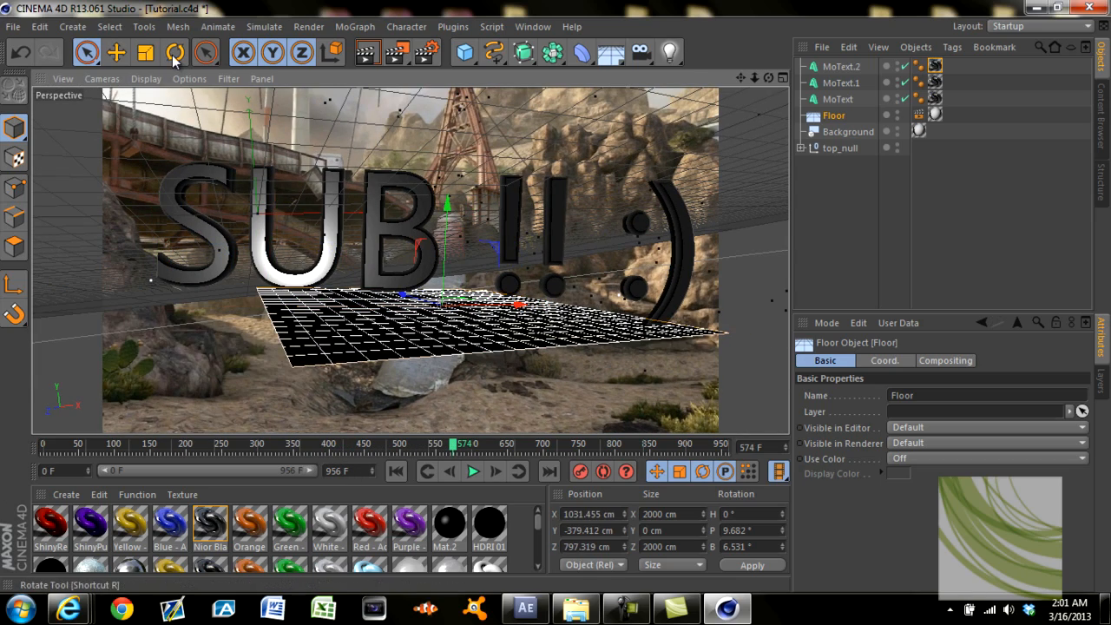
Try to scale the floor beneath the SUB text.
{"action": "key", "text": "t"}
{"action": "left_click_drag", "start_coordinate": [546, 314], "coordinate": [625, 309]}
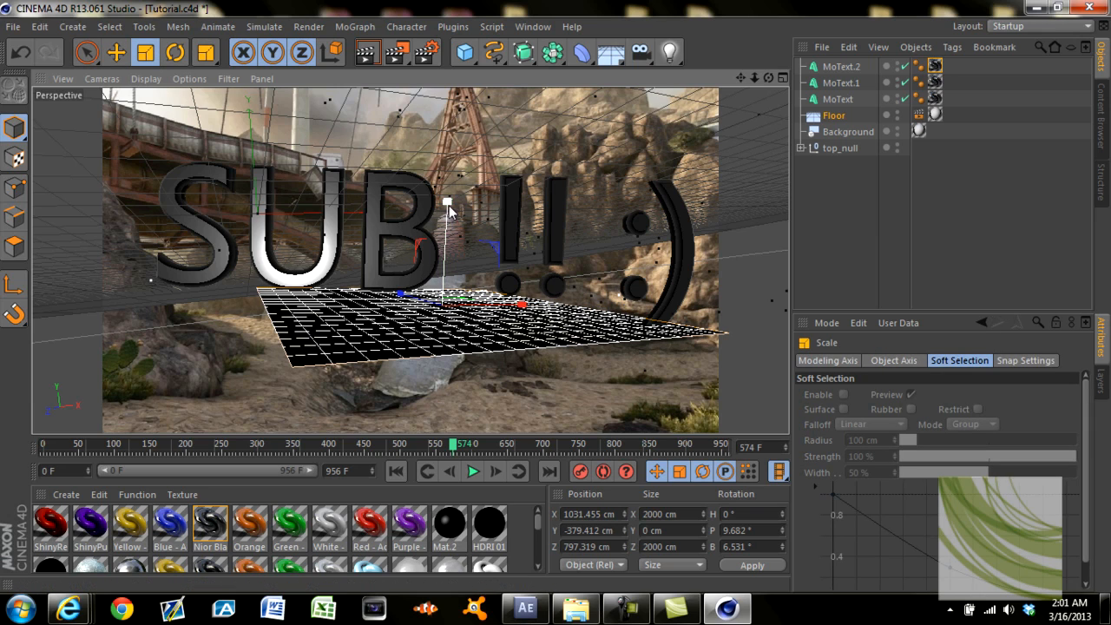
{"action": "left_click", "coordinate": [412, 330]}
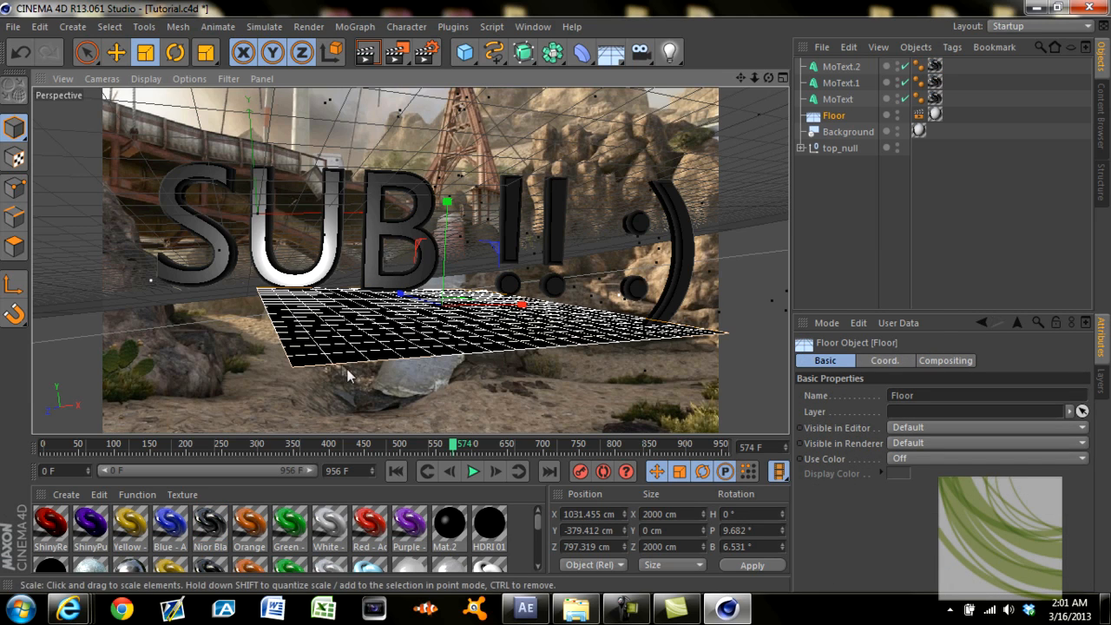
Lower and shift the floor under the SUB text to about X 836, Y -509, Z 649 cm.
{"action": "left_click", "coordinate": [86, 53]}
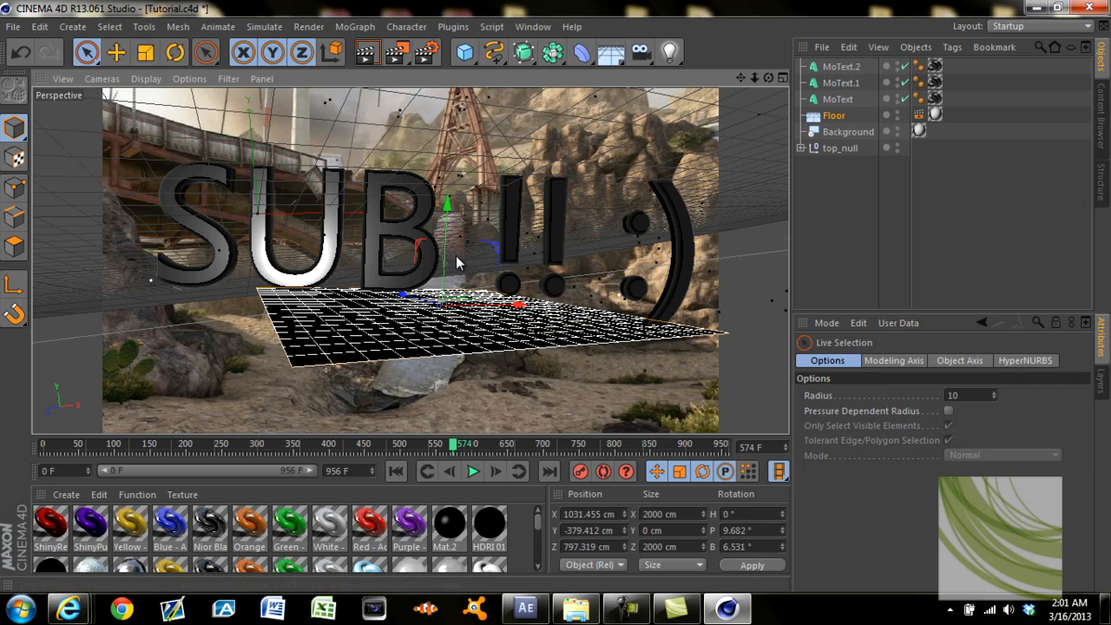
{"action": "left_click_drag", "start_coordinate": [445, 208], "coordinate": [445, 240]}
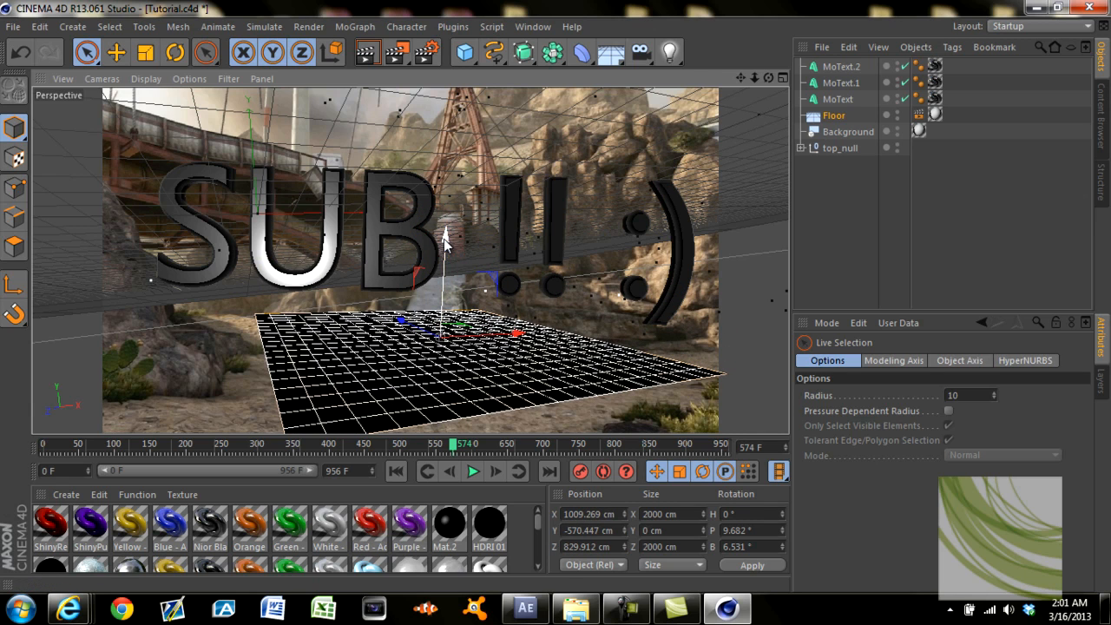
{"action": "left_click_drag", "start_coordinate": [402, 322], "coordinate": [417, 338]}
{"action": "left_click_drag", "start_coordinate": [532, 338], "coordinate": [504, 340]}
{"action": "mouse_move", "coordinate": [431, 245]}
{"action": "left_mouse_down"}
{"action": "mouse_move", "coordinate": [438, 187]}
{"action": "mouse_move", "coordinate": [436, 241]}
{"action": "left_mouse_up"}
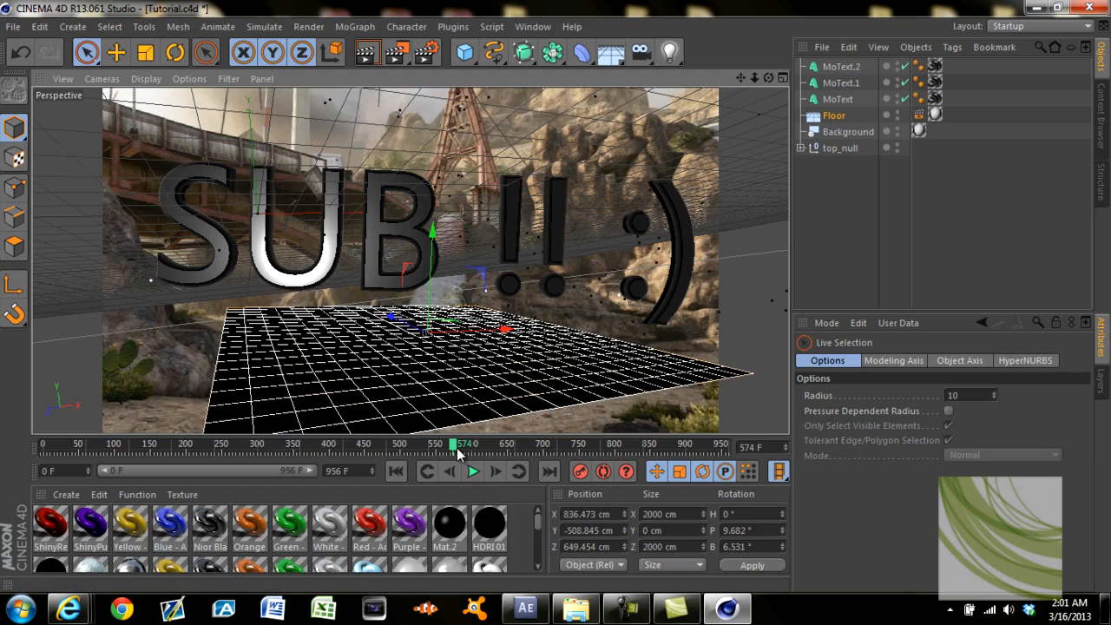
Lower the floor slightly more at frame 573 and select the SUB text.
{"action": "left_click_drag", "start_coordinate": [450, 448], "coordinate": [453, 472]}
{"action": "mouse_move", "coordinate": [434, 249]}
{"action": "left_mouse_down"}
{"action": "mouse_move", "coordinate": [436, 265]}
{"action": "mouse_move", "coordinate": [417, 243]}
{"action": "left_mouse_up"}
{"action": "left_click", "coordinate": [399, 228]}
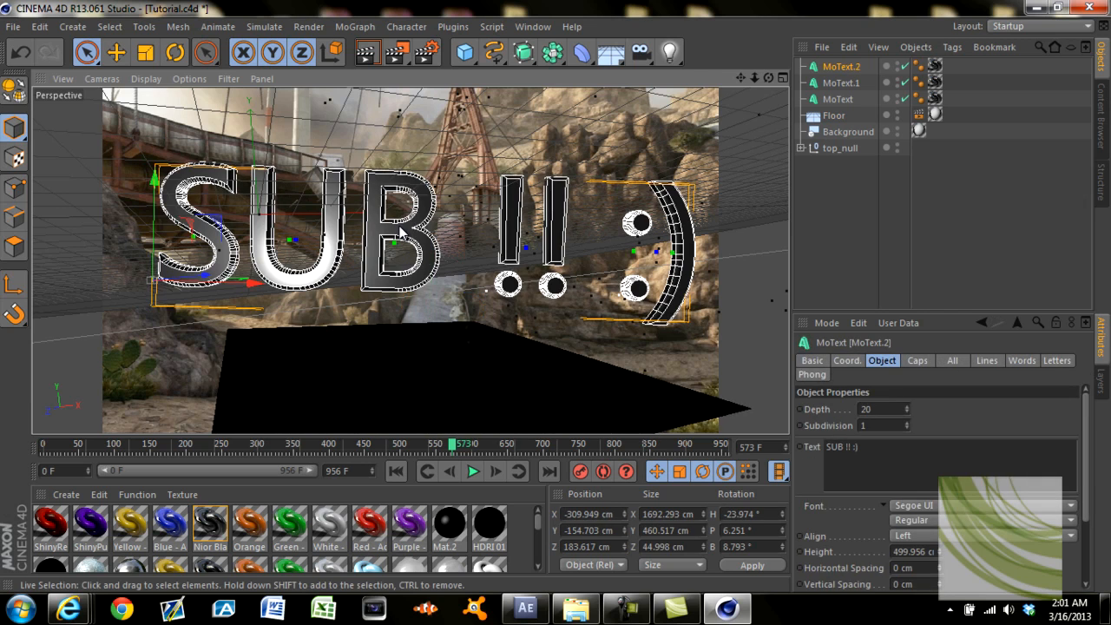
Sink the SUB text beneath the floor to about Y -1056 cm as its starting position at frame 528.
{"action": "left_click_drag", "start_coordinate": [154, 182], "coordinate": [555, 302]}
{"action": "left_click_drag", "start_coordinate": [455, 450], "coordinate": [420, 469]}
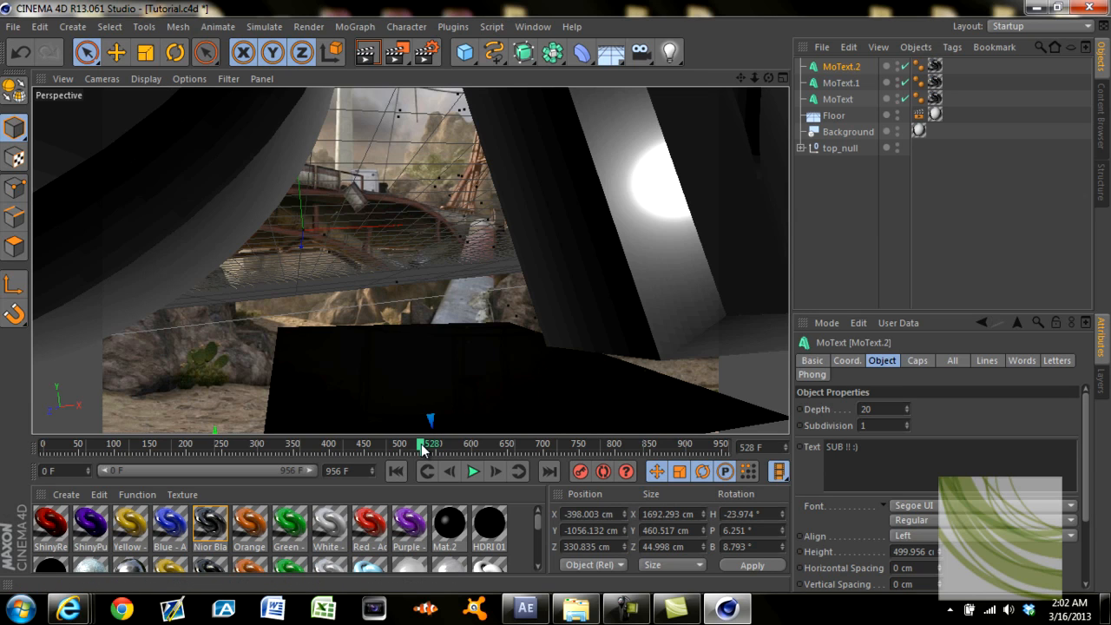
Try raising the SUB text from its sunken position at frames 528 and 529.
{"action": "left_click_drag", "start_coordinate": [220, 429], "coordinate": [219, 362]}
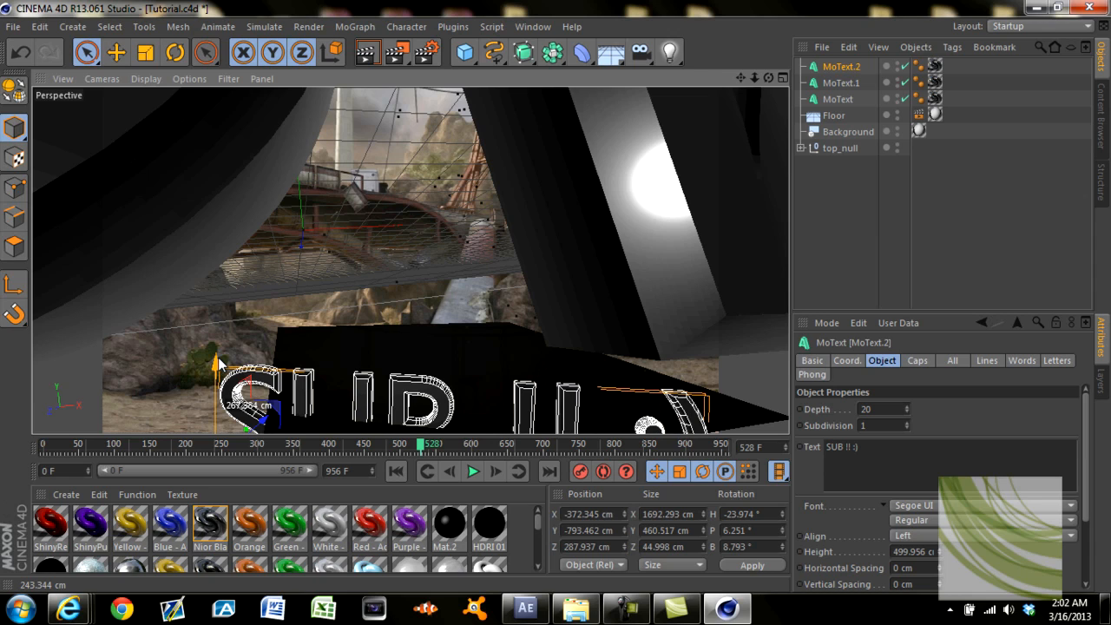
{"action": "left_click_drag", "start_coordinate": [218, 363], "coordinate": [214, 424]}
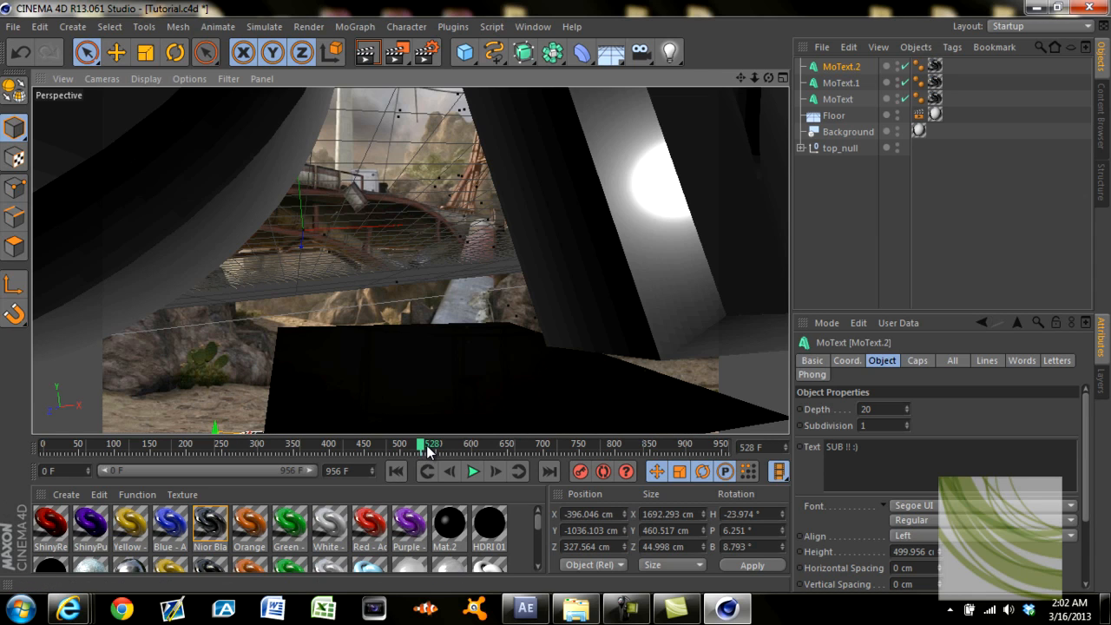
{"action": "left_click", "coordinate": [494, 470]}
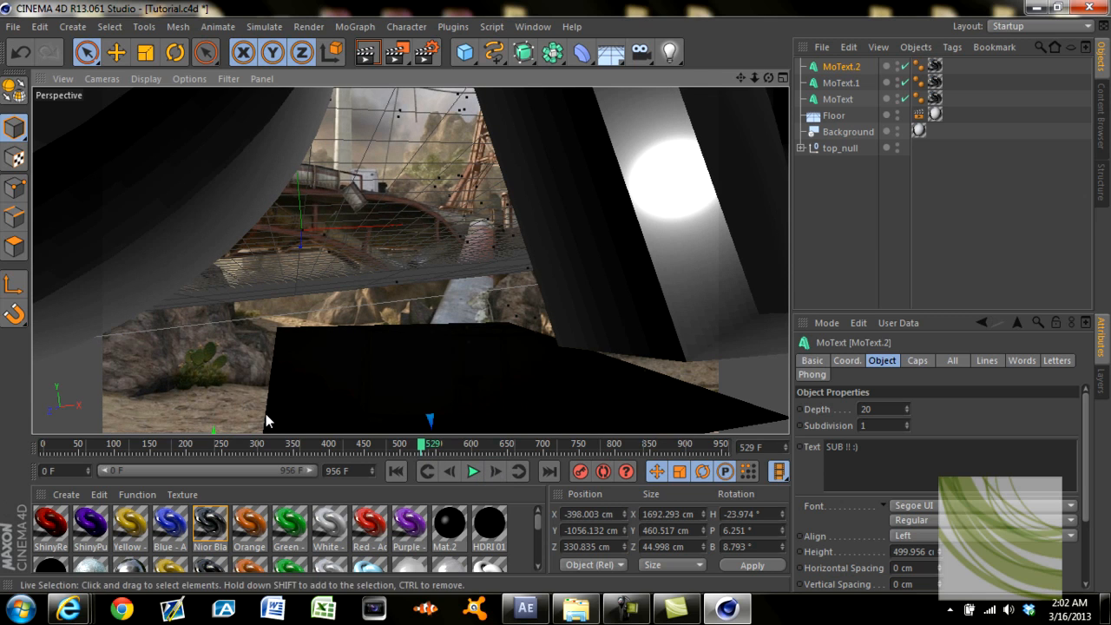
{"action": "left_click_drag", "start_coordinate": [213, 430], "coordinate": [216, 231]}
Narrow the visible timeline range, raise the SUB text to about Y -422 cm at frame 530, and shift that keyframe to frame 544.
{"action": "left_click_drag", "start_coordinate": [306, 463], "coordinate": [239, 472]}
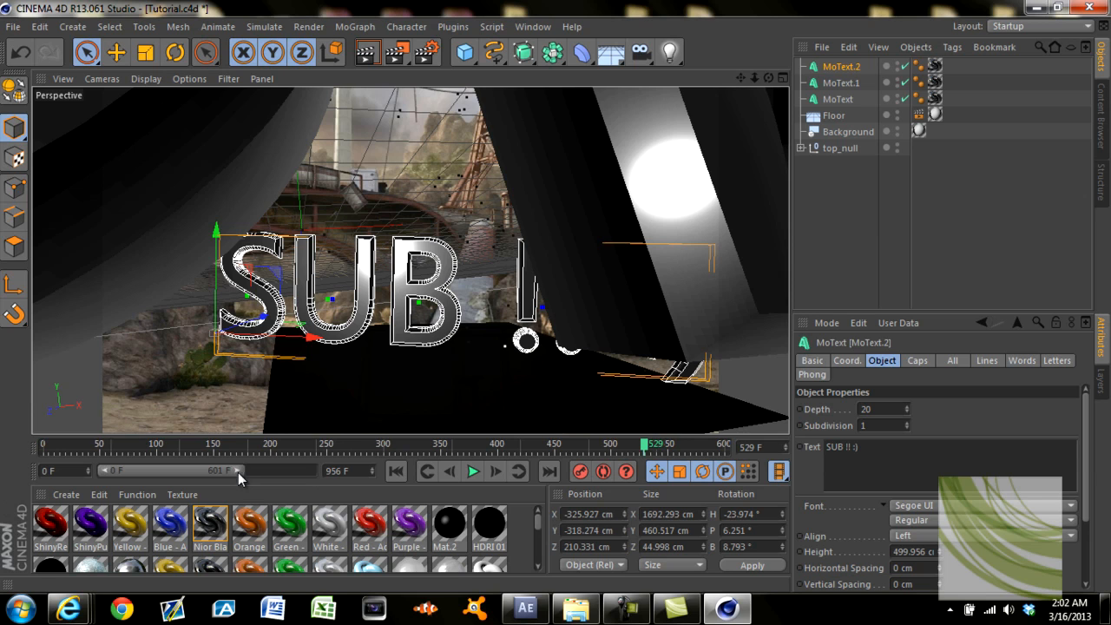
{"action": "left_click_drag", "start_coordinate": [112, 470], "coordinate": [258, 460]}
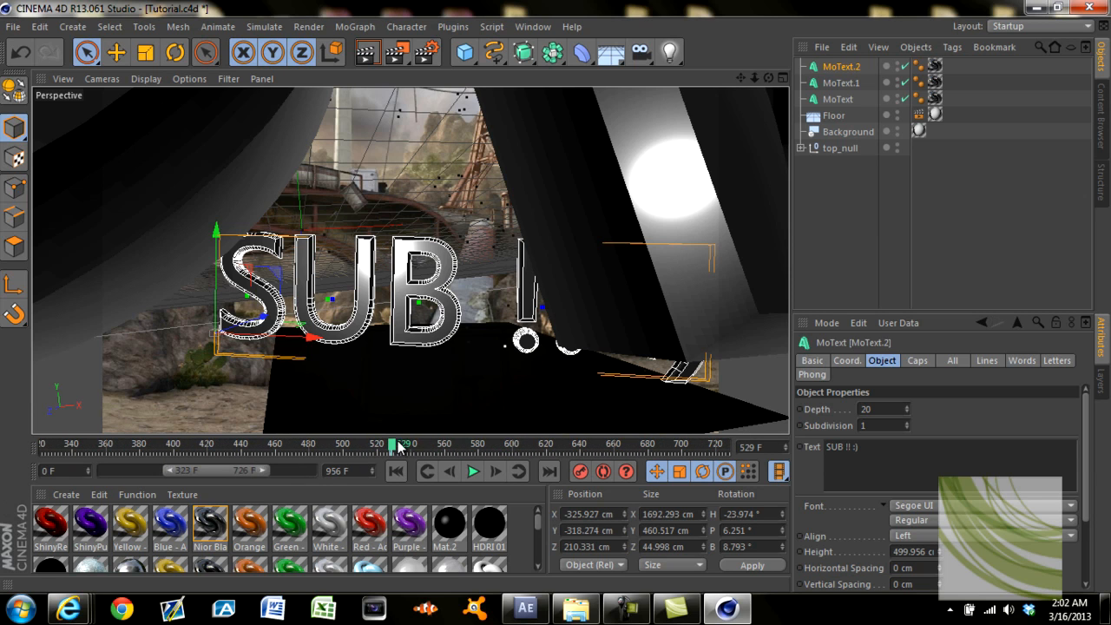
{"action": "left_click_drag", "start_coordinate": [405, 444], "coordinate": [437, 444]}
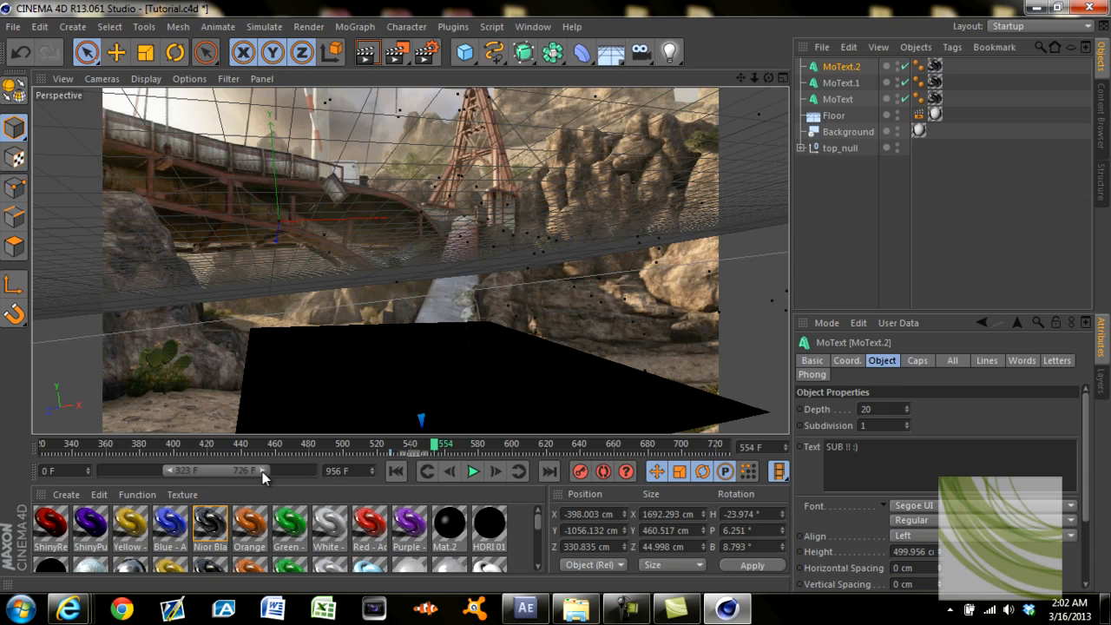
{"action": "left_click_drag", "start_coordinate": [262, 471], "coordinate": [230, 468]}
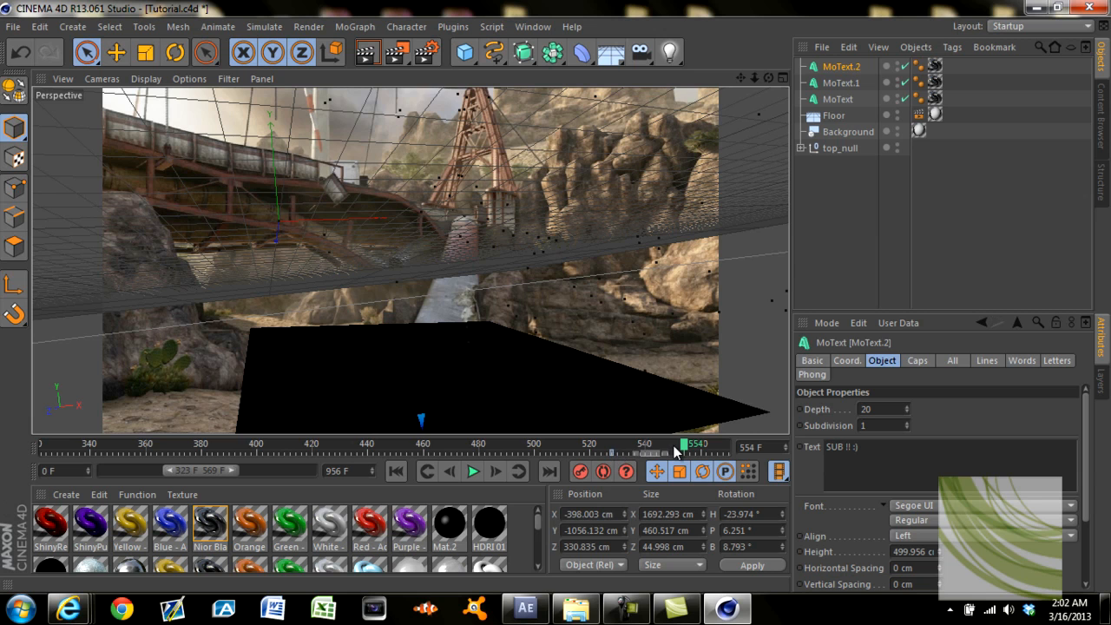
{"action": "left_click_drag", "start_coordinate": [688, 447], "coordinate": [617, 450]}
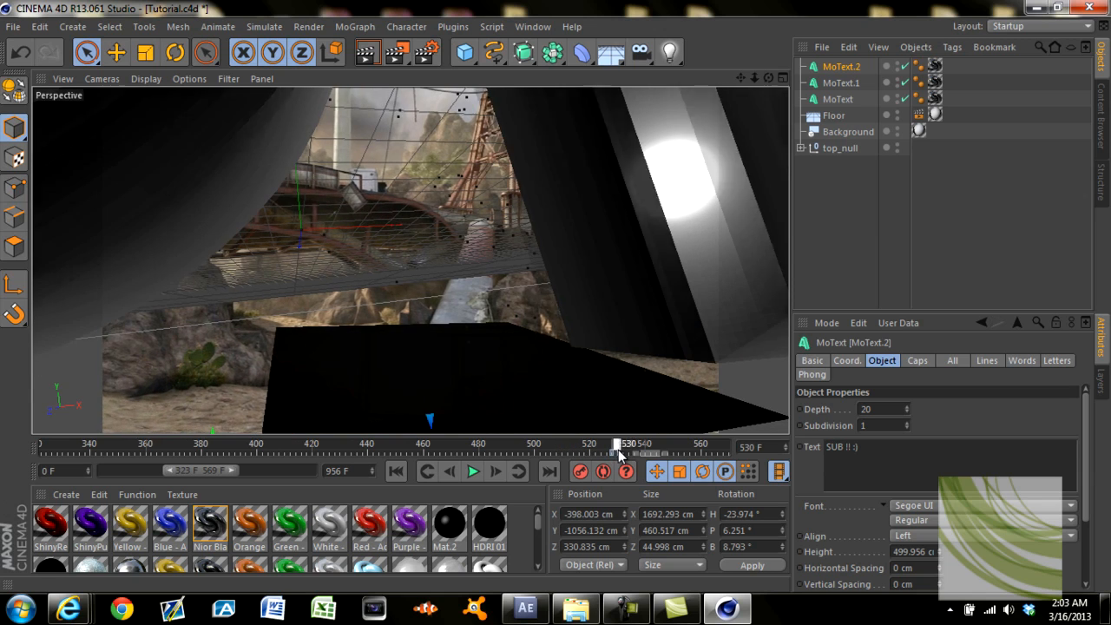
{"action": "left_click_drag", "start_coordinate": [213, 429], "coordinate": [215, 258]}
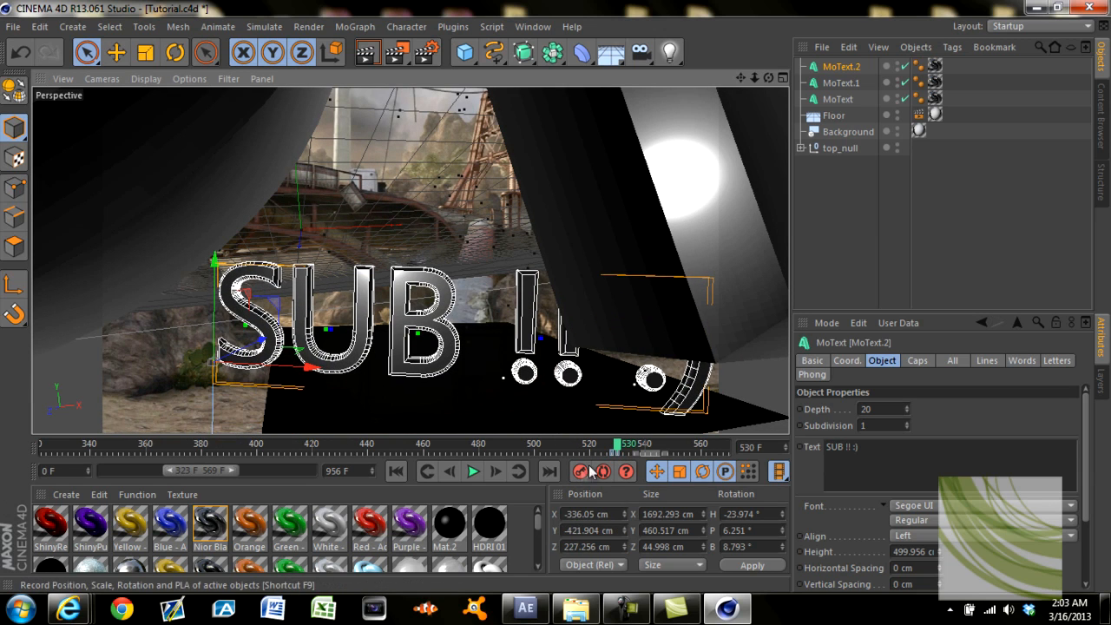
{"action": "left_click", "coordinate": [617, 451]}
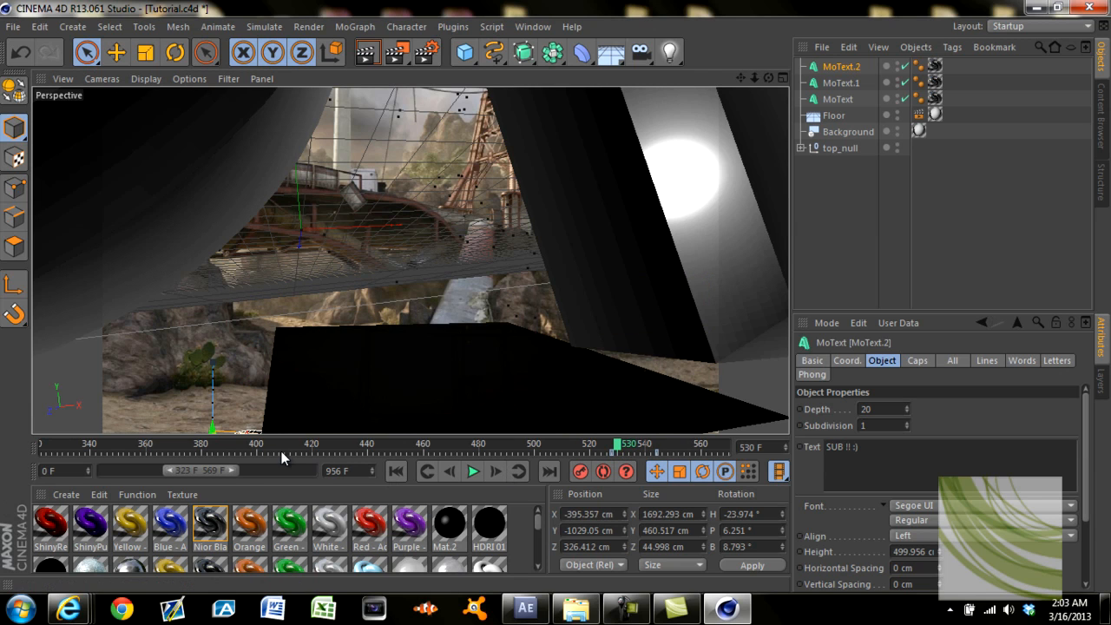
Try raising the SUB text to about Y -241 cm at frame 561.
{"action": "left_click_drag", "start_coordinate": [228, 471], "coordinate": [260, 469]}
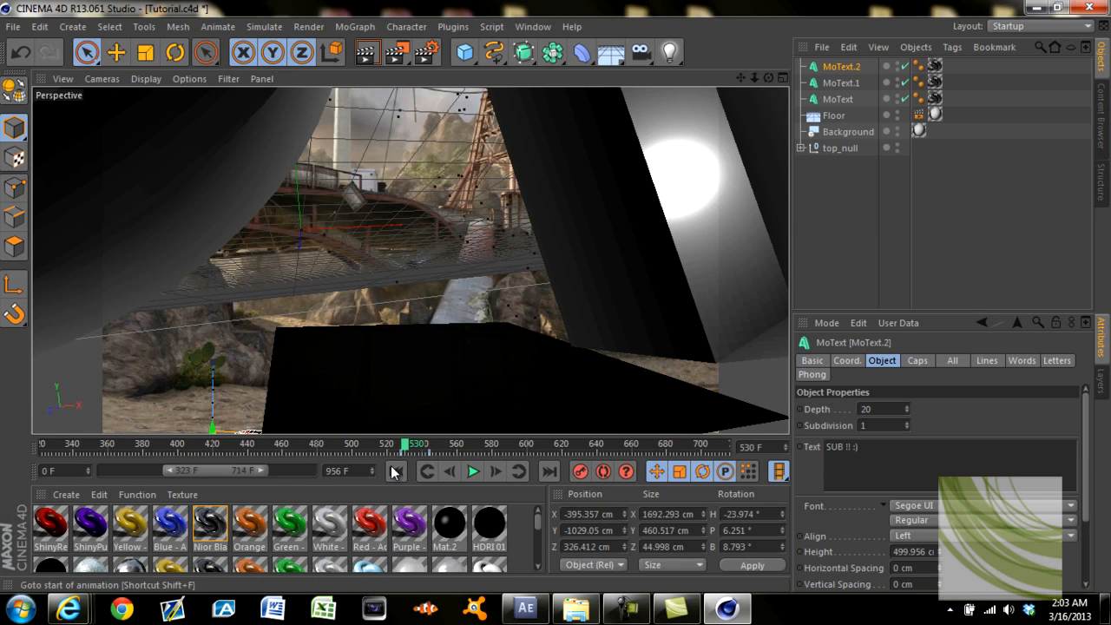
{"action": "left_click_drag", "start_coordinate": [407, 443], "coordinate": [433, 441]}
{"action": "left_click_drag", "start_coordinate": [451, 443], "coordinate": [458, 442]}
{"action": "left_click_drag", "start_coordinate": [173, 245], "coordinate": [174, 208]}
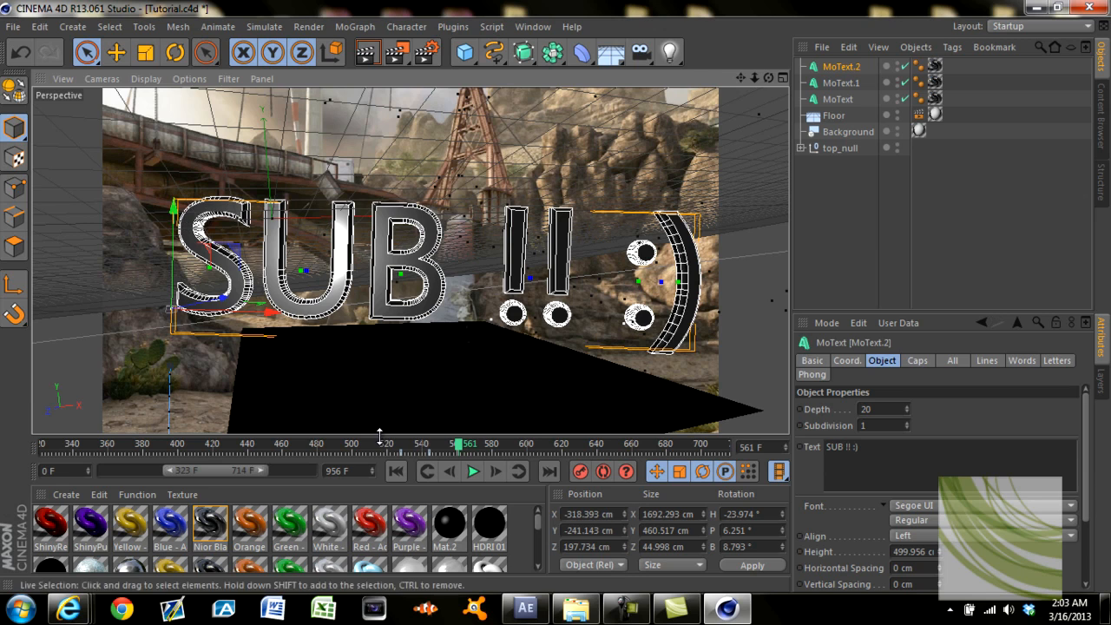
Move the SUB text's raised keyframe to frame 555, lift the text to about Y -224 cm there and record it.
{"action": "left_click", "coordinate": [428, 452]}
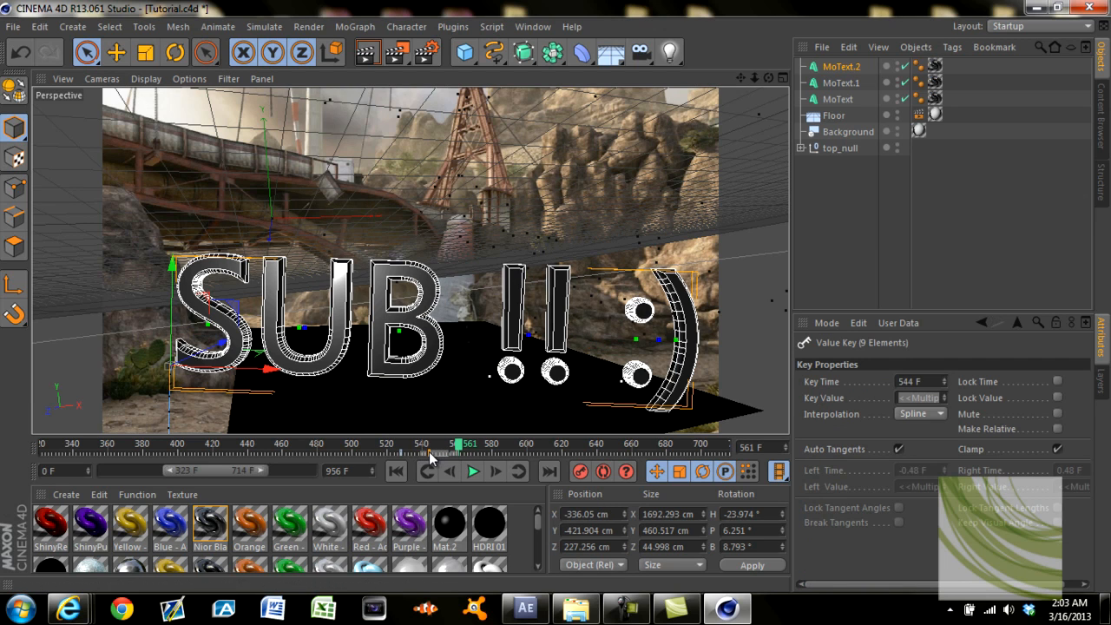
{"action": "left_click_drag", "start_coordinate": [441, 458], "coordinate": [482, 445]}
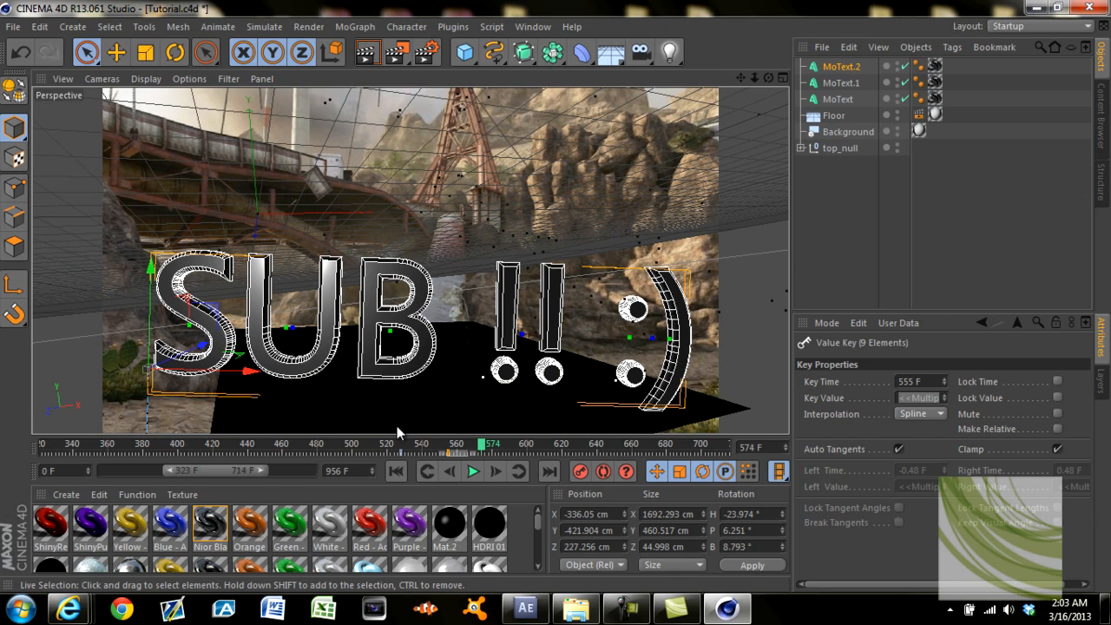
{"action": "left_click", "coordinate": [449, 445]}
{"action": "left_click", "coordinate": [448, 446]}
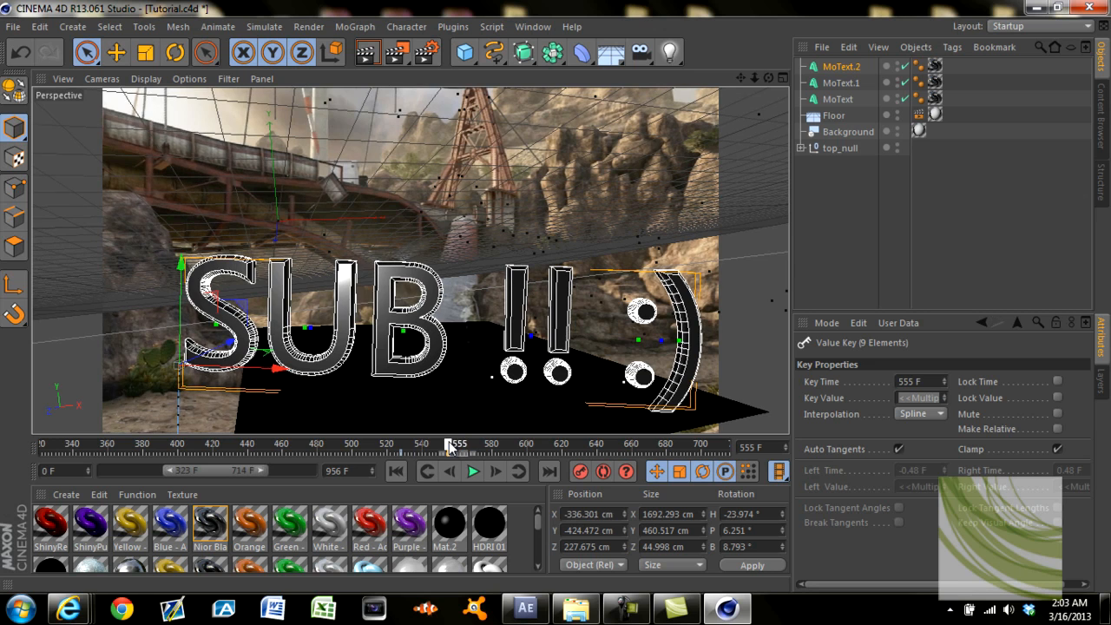
{"action": "left_click_drag", "start_coordinate": [182, 264], "coordinate": [182, 200]}
{"action": "left_click", "coordinate": [580, 471]}
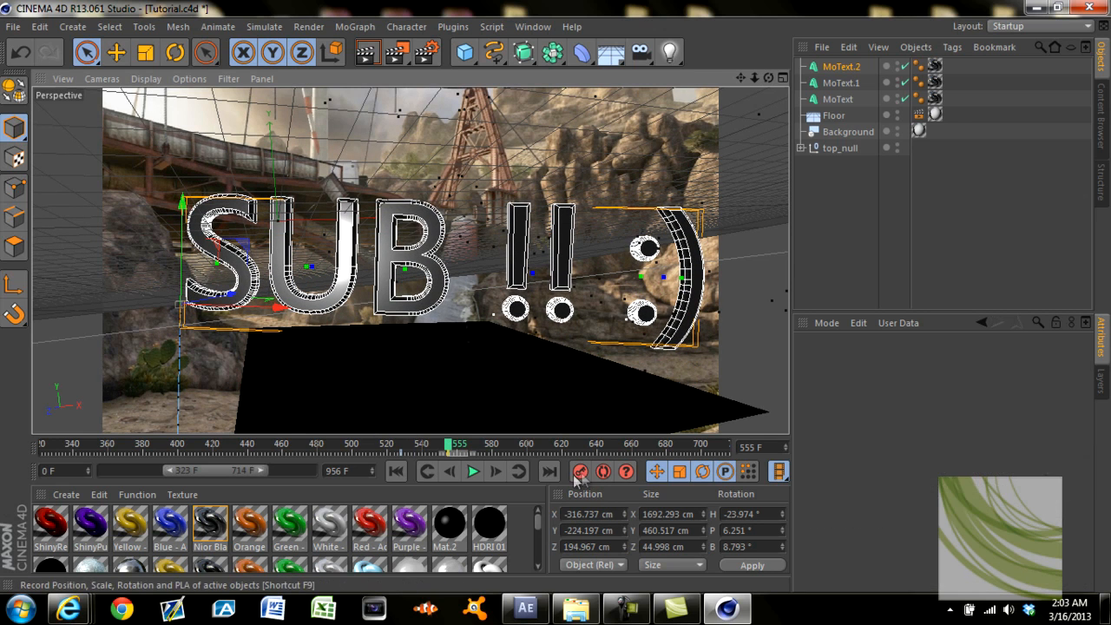
Restore the full 0–956 F timeline range and slide the SUB text's raised keyframe past frame 630.
{"action": "left_click", "coordinate": [451, 445]}
{"action": "left_click_drag", "start_coordinate": [451, 445], "coordinate": [274, 452]}
{"action": "left_click_drag", "start_coordinate": [180, 471], "coordinate": [99, 475]}
{"action": "left_click_drag", "start_coordinate": [262, 469], "coordinate": [347, 482]}
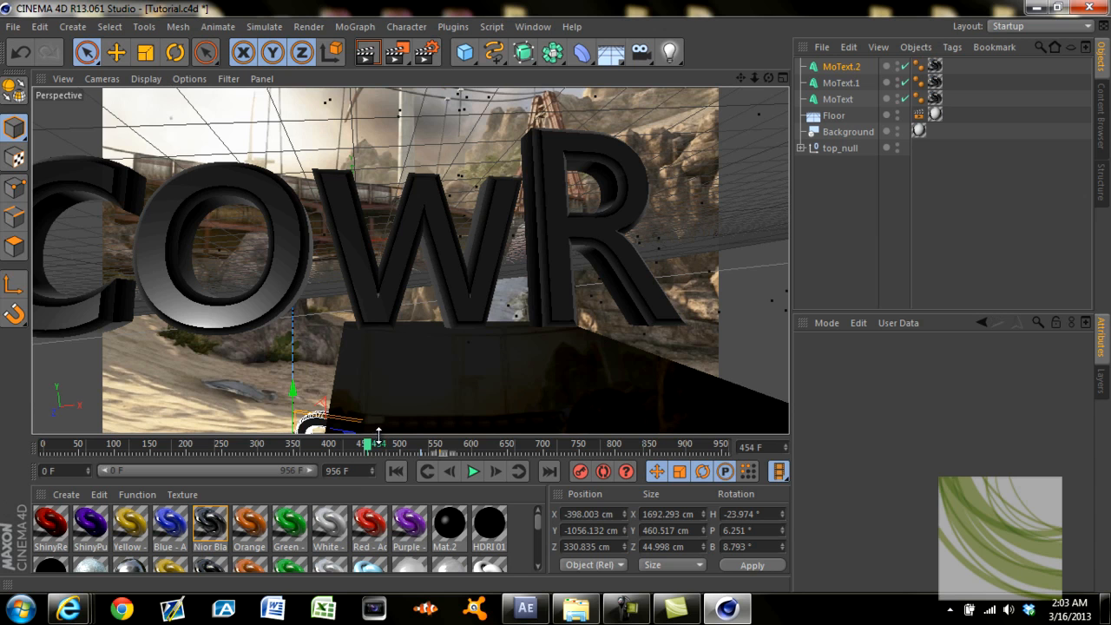
{"action": "left_click_drag", "start_coordinate": [369, 450], "coordinate": [438, 451]}
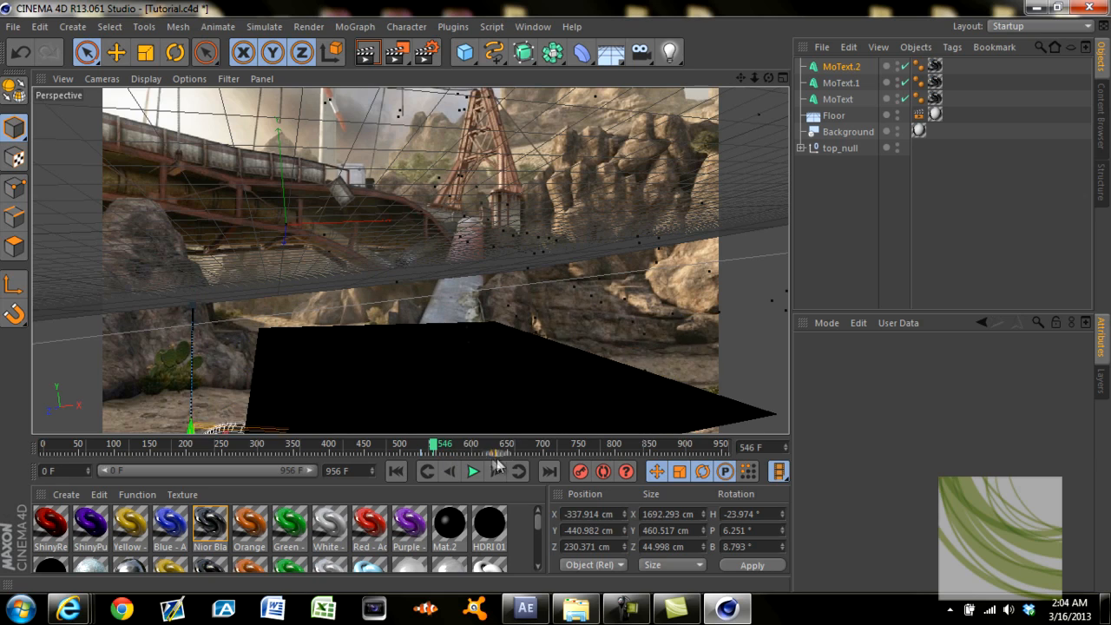
Render the view at frames 575, 555 and 554 to check how the SUB text rises from the ground.
{"action": "mouse_move", "coordinate": [433, 446]}
{"action": "left_mouse_down"}
{"action": "mouse_move", "coordinate": [411, 443]}
{"action": "mouse_move", "coordinate": [483, 436]}
{"action": "mouse_move", "coordinate": [452, 443]}
{"action": "left_mouse_up"}
{"action": "left_click", "coordinate": [365, 58]}
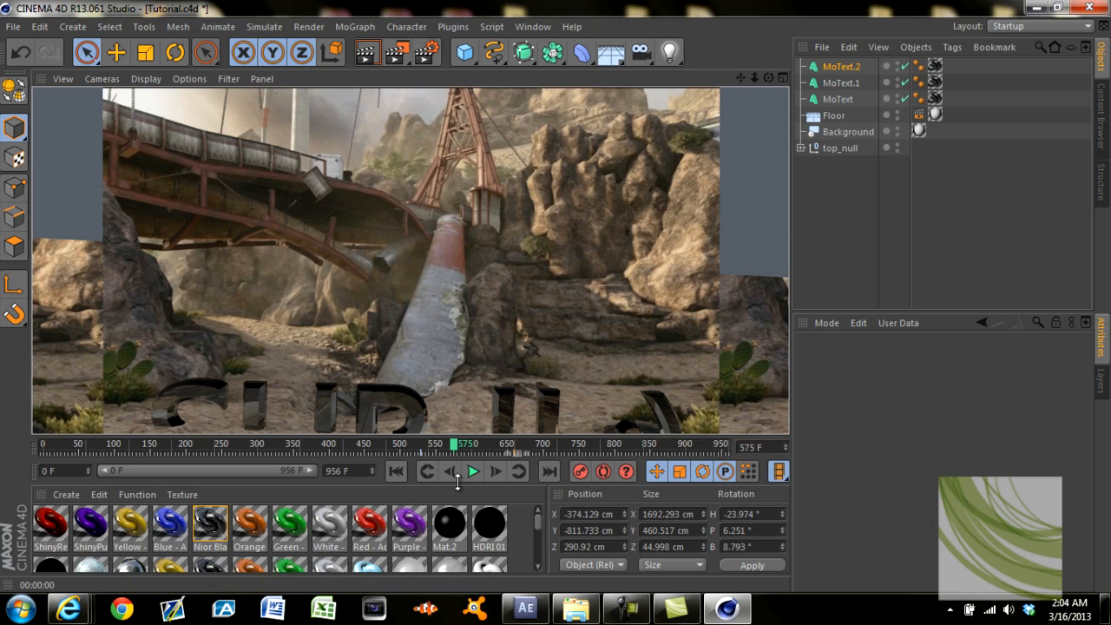
{"action": "left_click_drag", "start_coordinate": [453, 449], "coordinate": [441, 447]}
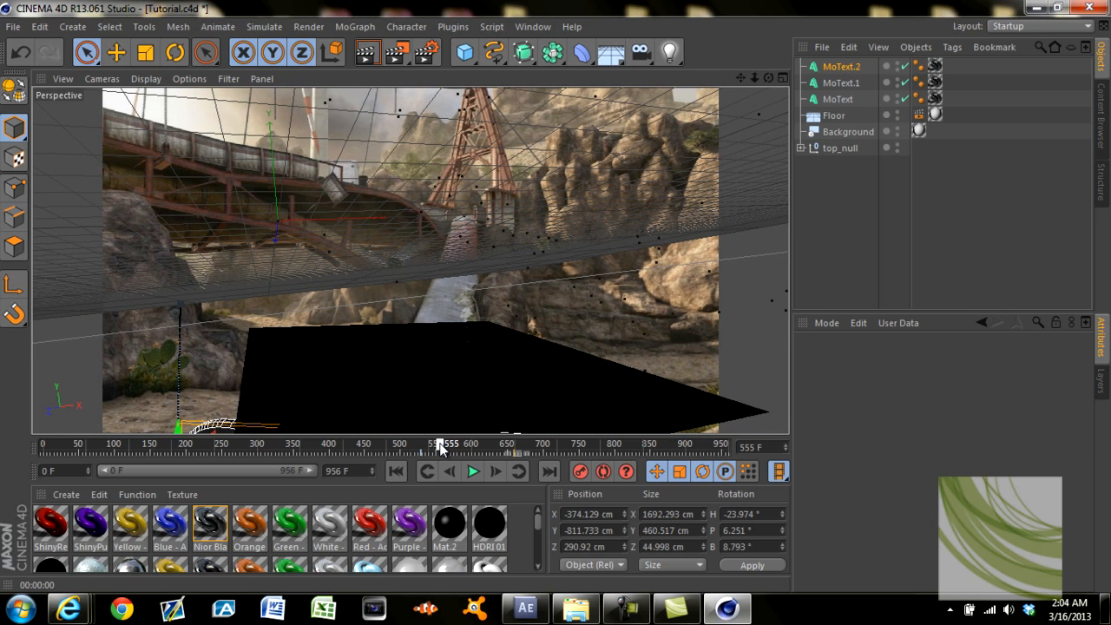
{"action": "left_click", "coordinate": [370, 56]}
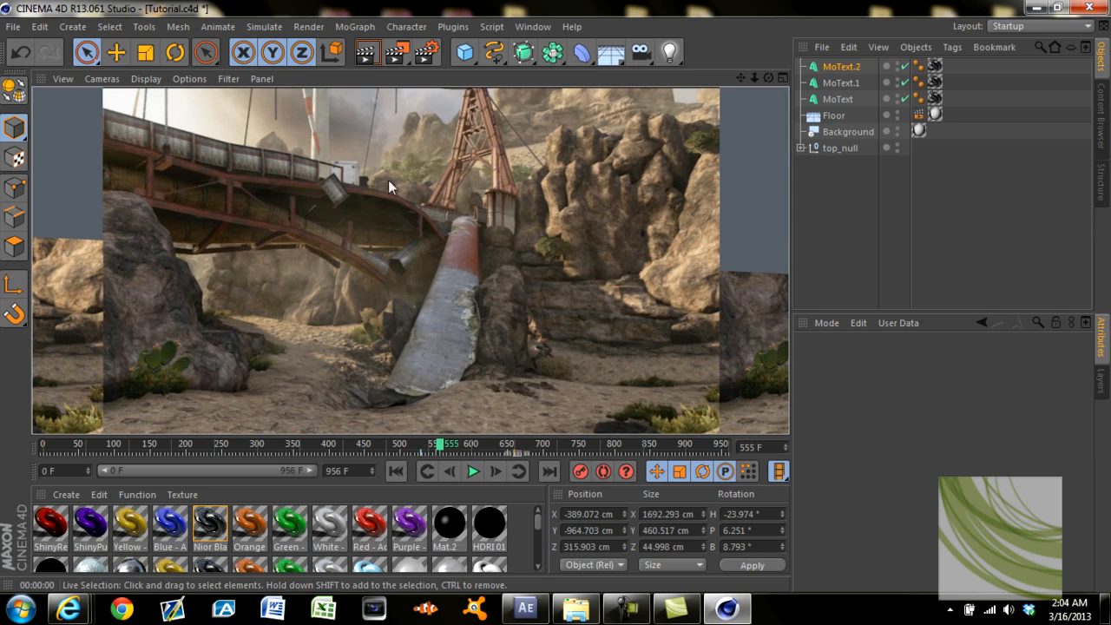
{"action": "left_click_drag", "start_coordinate": [439, 444], "coordinate": [441, 442]}
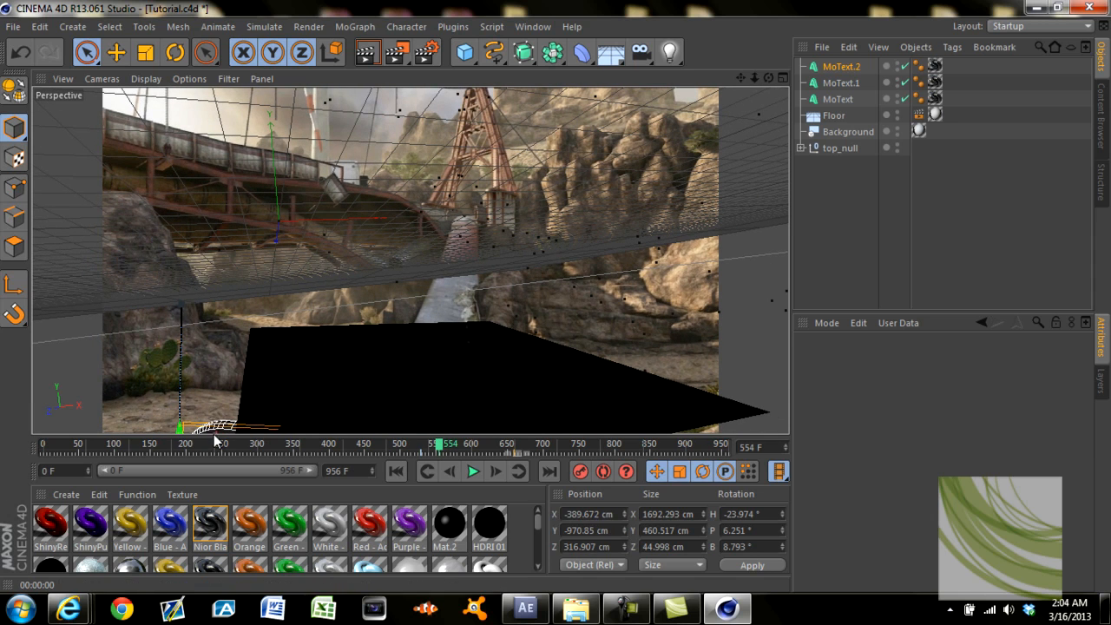
{"action": "left_click", "coordinate": [365, 54]}
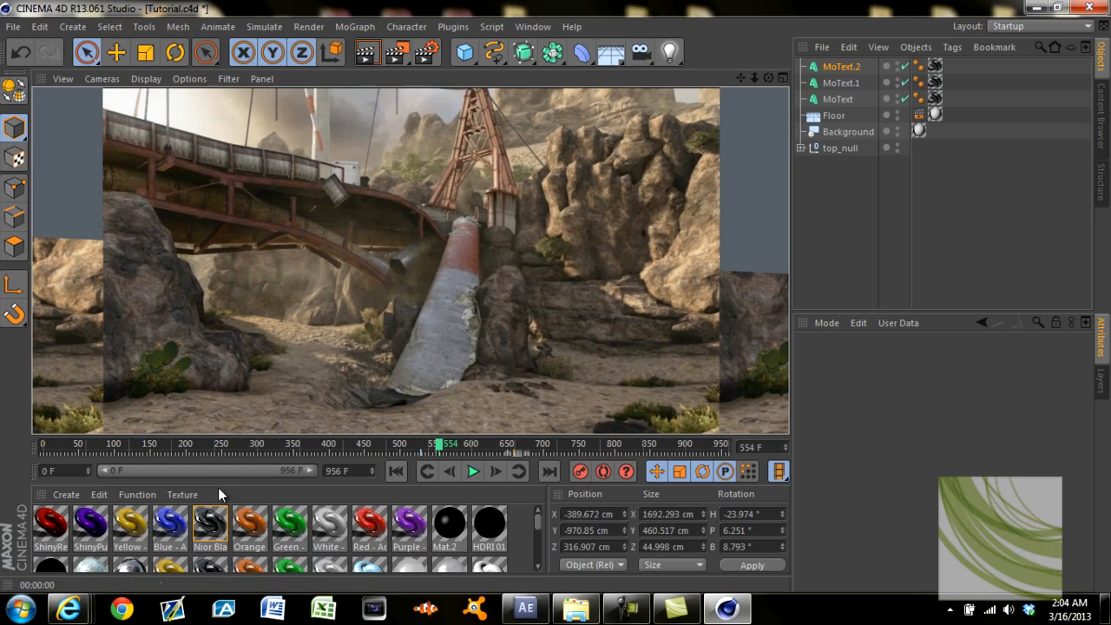
Go back to frame 289 and duplicate the Tutorial text object.
{"action": "left_click_drag", "start_coordinate": [441, 446], "coordinate": [214, 446]}
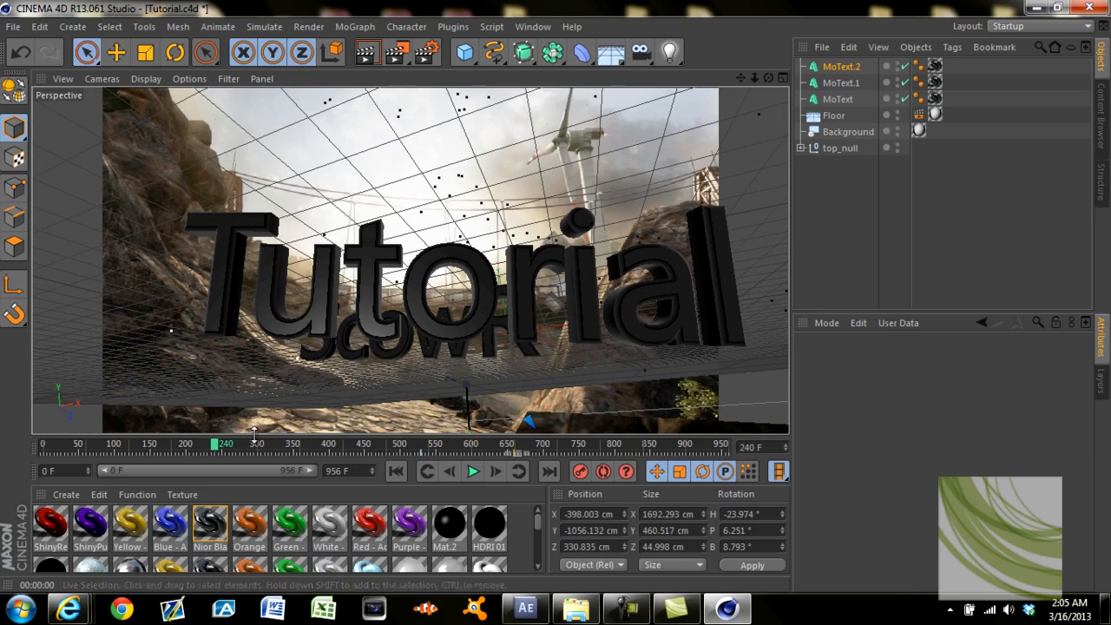
{"action": "left_click_drag", "start_coordinate": [217, 449], "coordinate": [249, 434]}
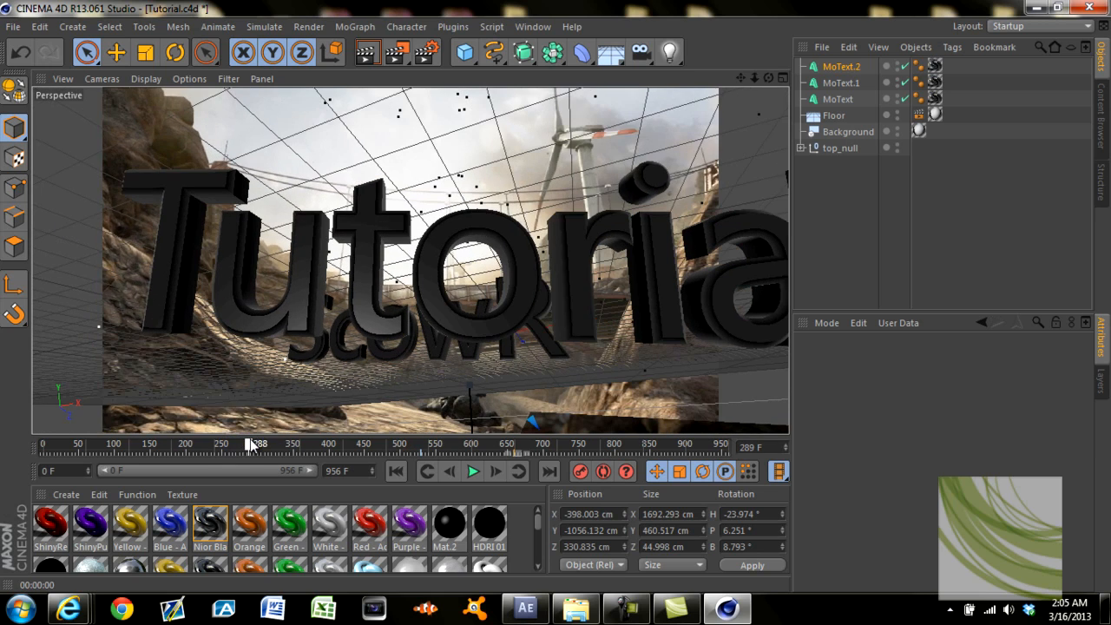
{"action": "left_click", "coordinate": [518, 246]}
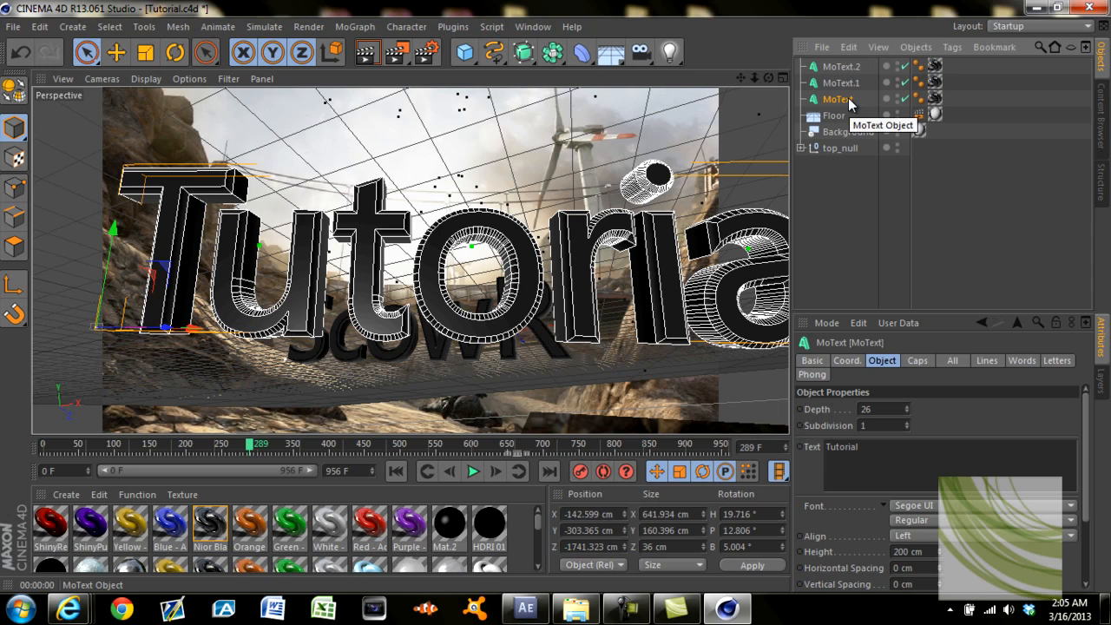
{"action": "key", "text": "ctrl+v"}
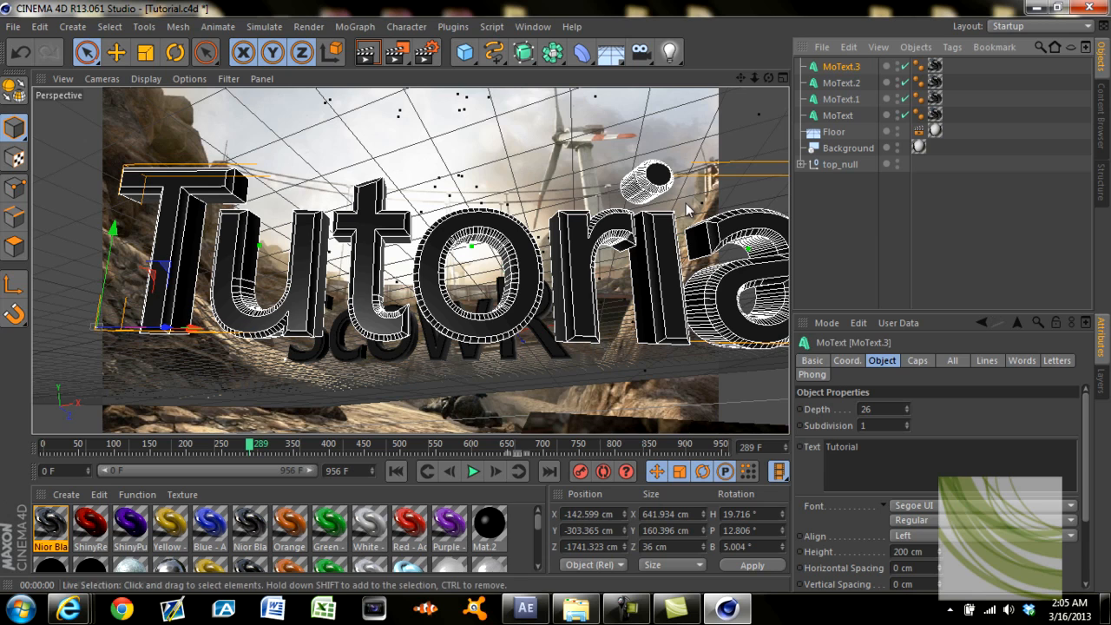
Offset the Tutorial copy slightly behind the original at frame 236, to about X -149, Y -299, Z -1722 cm.
{"action": "left_click_drag", "start_coordinate": [193, 334], "coordinate": [209, 336]}
{"action": "key", "text": "ctrl+z"}
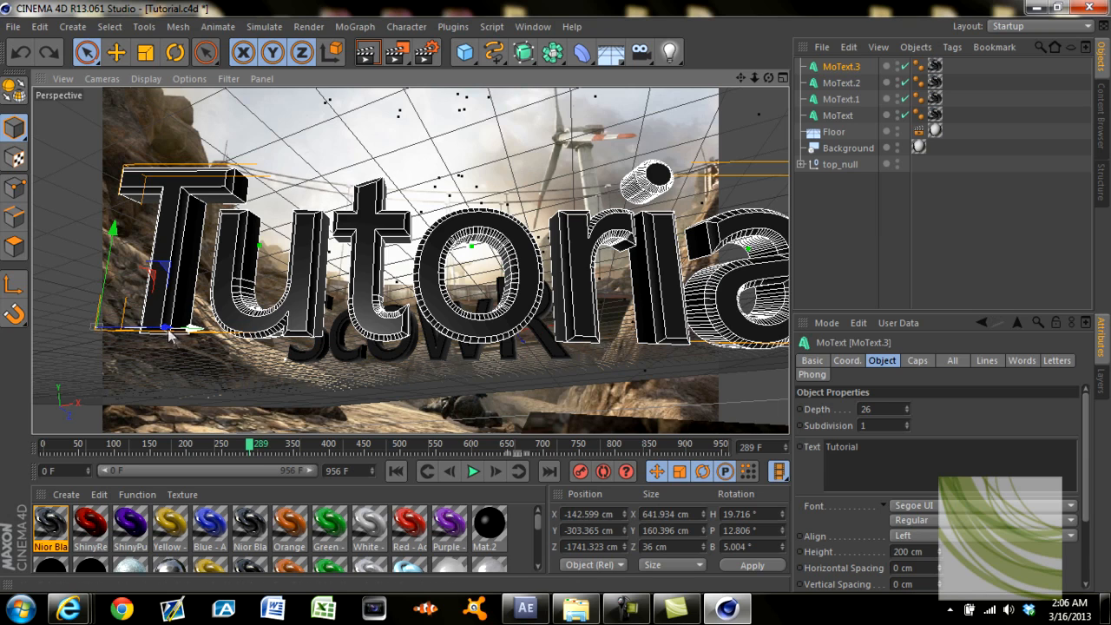
{"action": "left_click_drag", "start_coordinate": [250, 449], "coordinate": [223, 374]}
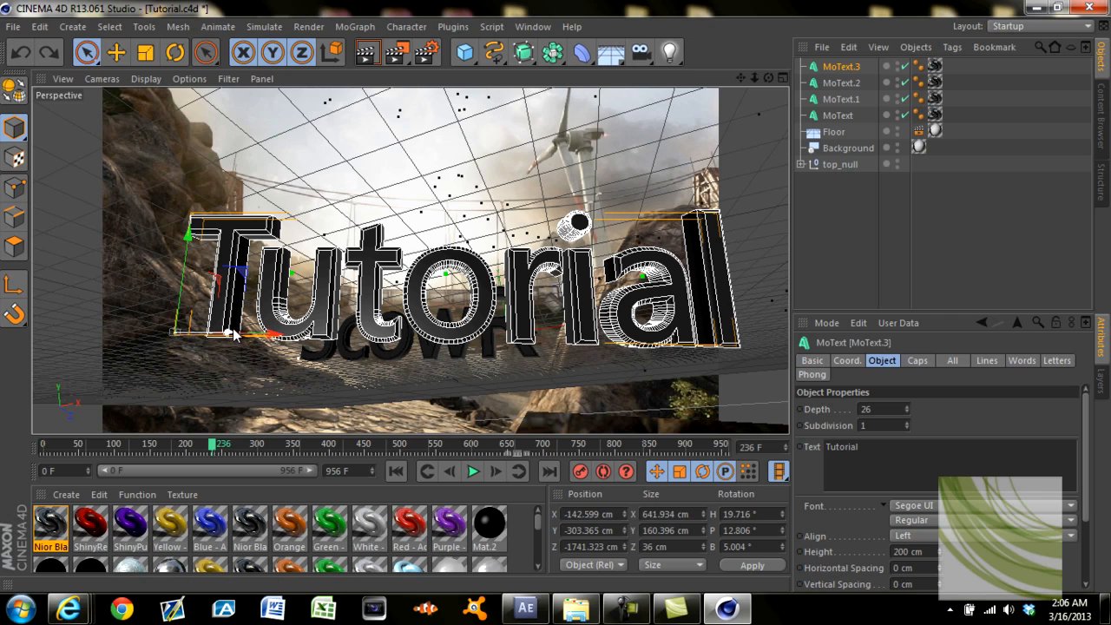
{"action": "mouse_move", "coordinate": [233, 334]}
{"action": "left_mouse_down"}
{"action": "mouse_move", "coordinate": [249, 333]}
{"action": "mouse_move", "coordinate": [240, 337]}
{"action": "left_mouse_up"}
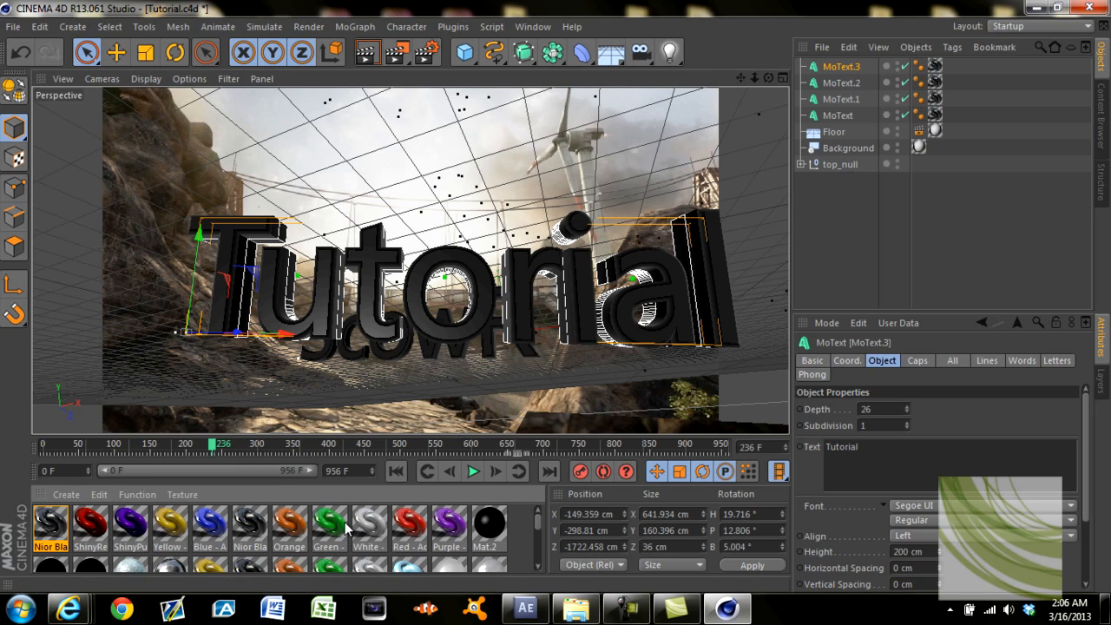
Apply the Red - AcrezHD material to the Tutorial copy and render the view at frames 236 and 332 to check it.
{"action": "left_click_drag", "start_coordinate": [729, 214], "coordinate": [842, 68]}
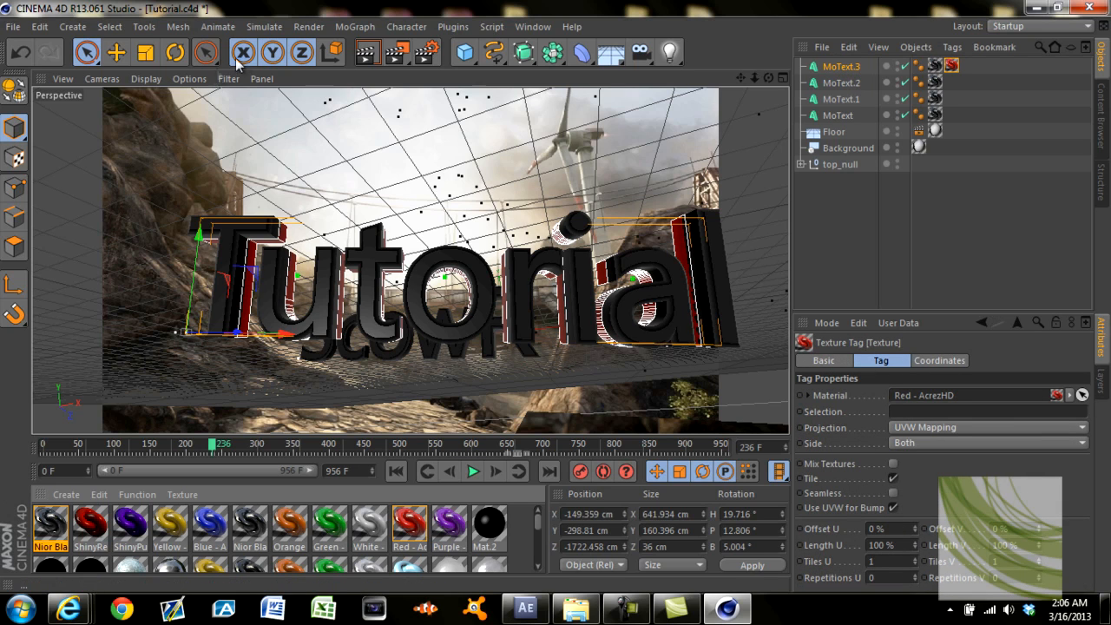
{"action": "left_click", "coordinate": [365, 54]}
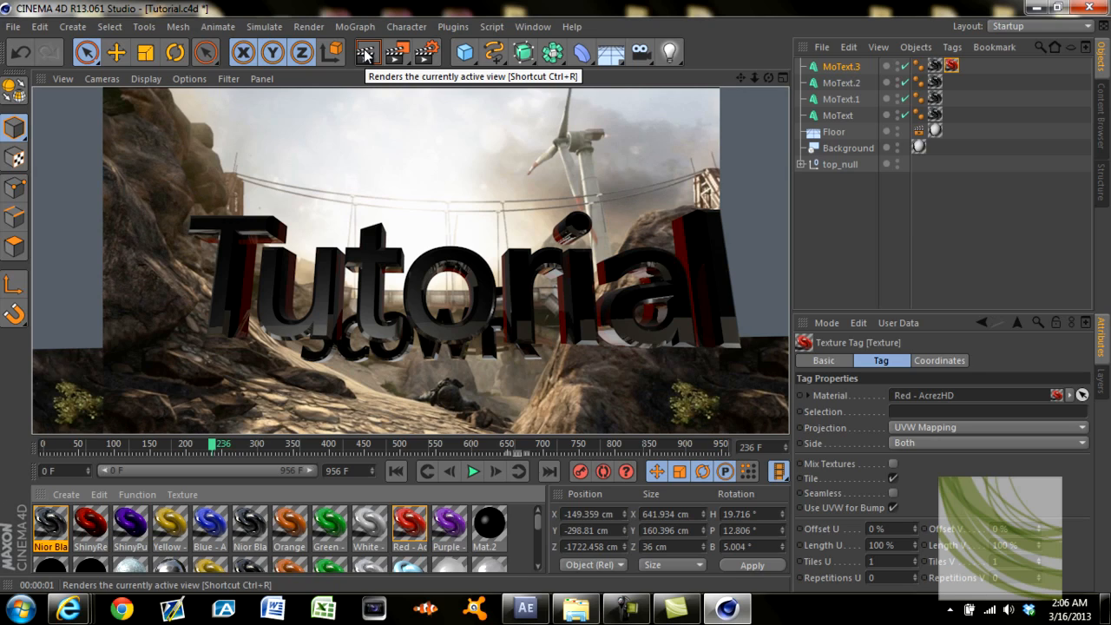
{"action": "left_click_drag", "start_coordinate": [215, 446], "coordinate": [239, 446]}
{"action": "left_click_drag", "start_coordinate": [258, 445], "coordinate": [282, 444]}
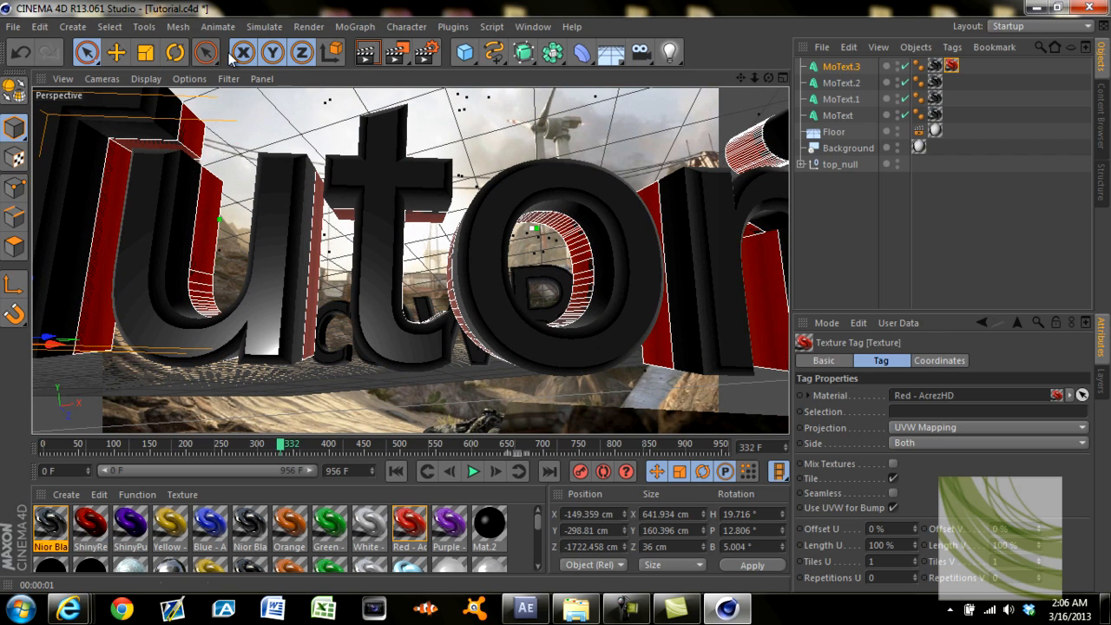
{"action": "left_click", "coordinate": [369, 55]}
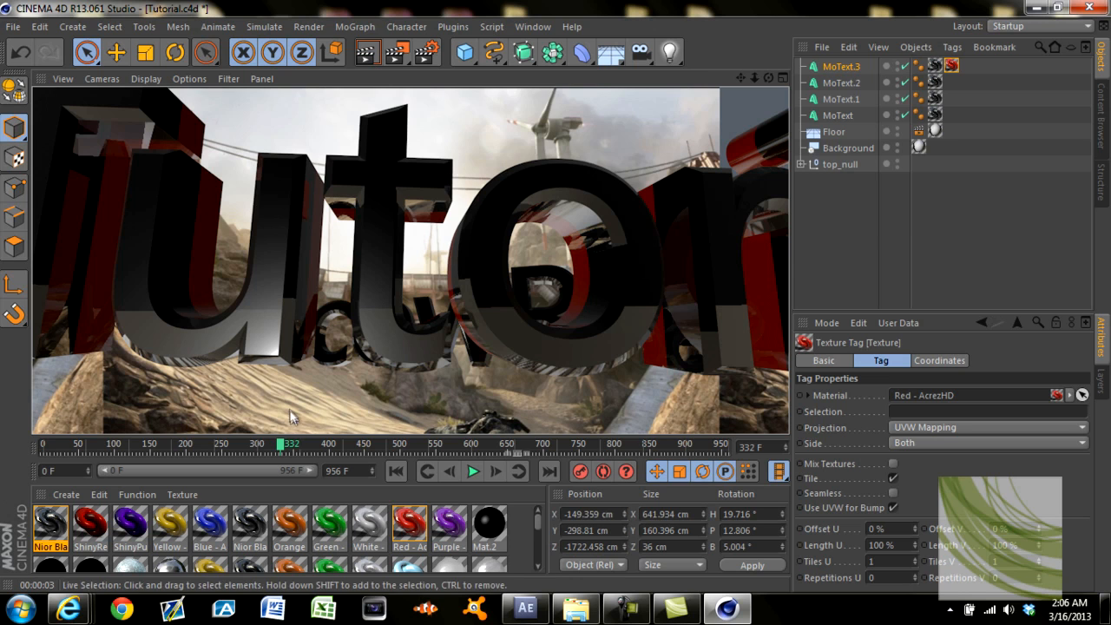
Select the original Tutorial text and scrub the animation between frames 267 and 732 to review the Tutorial and SUB texts against the tracked footage.
{"action": "left_click_drag", "start_coordinate": [282, 445], "coordinate": [255, 445]}
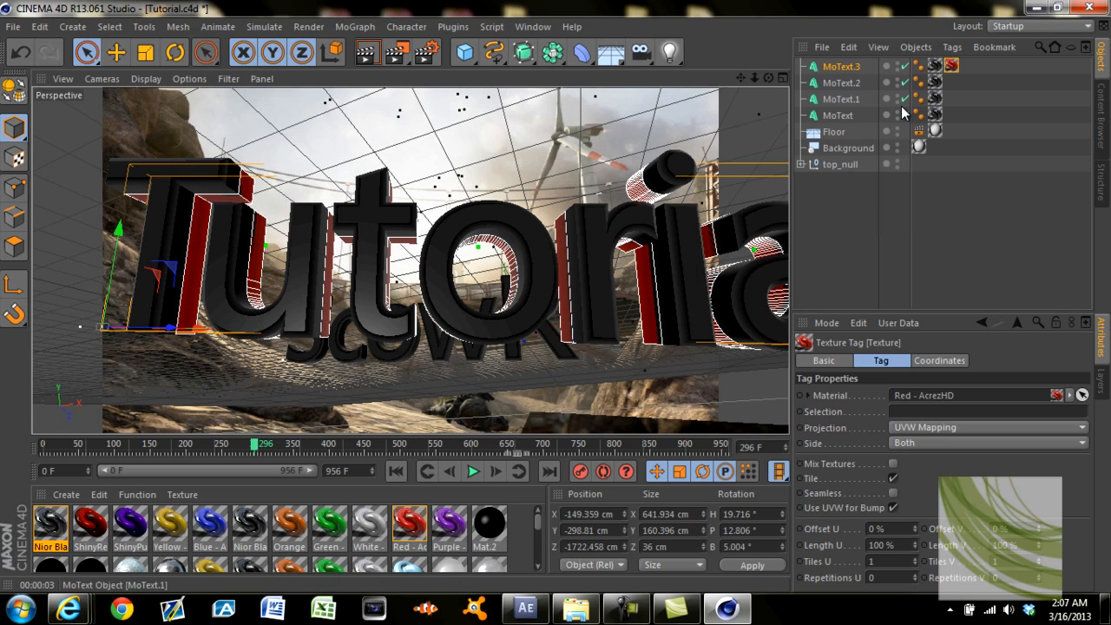
{"action": "left_click", "coordinate": [839, 115]}
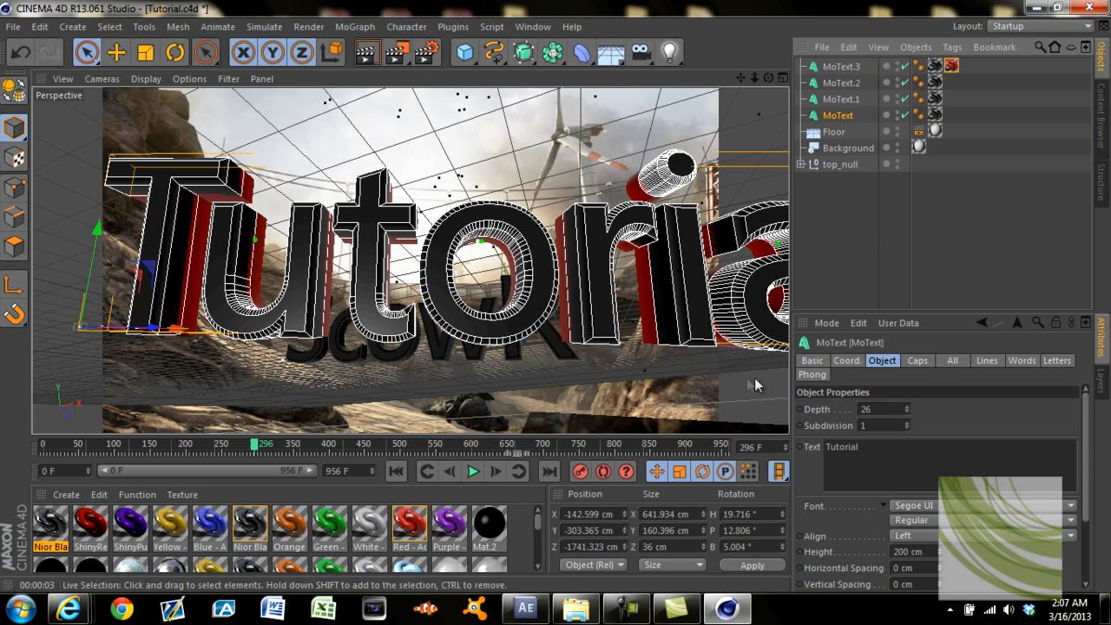
{"action": "left_click_drag", "start_coordinate": [254, 444], "coordinate": [327, 436]}
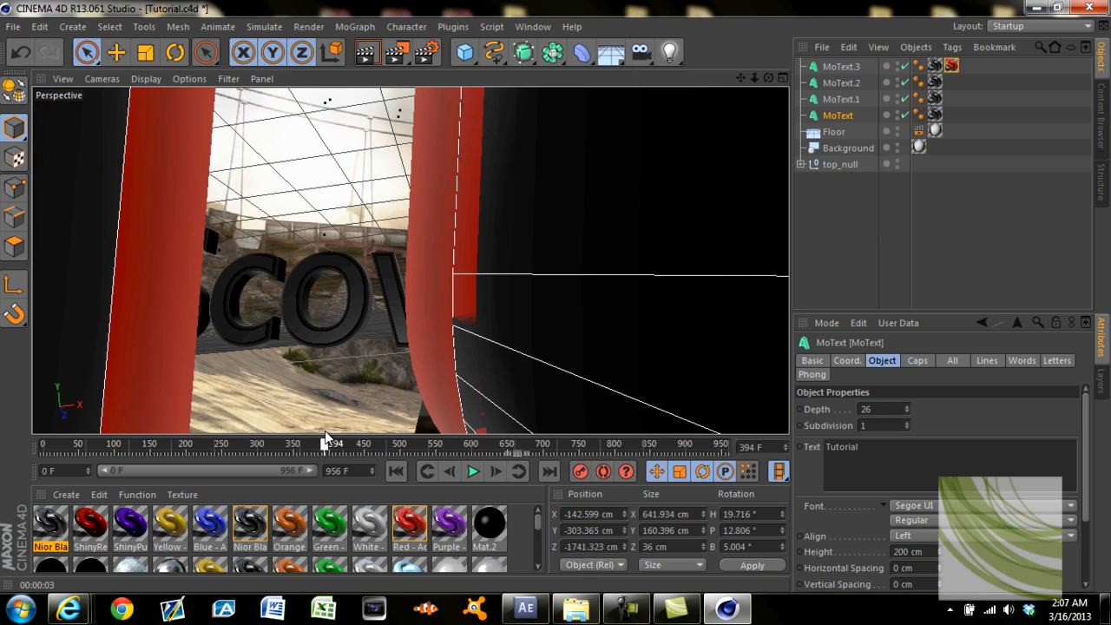
{"action": "left_click_drag", "start_coordinate": [326, 436], "coordinate": [465, 427]}
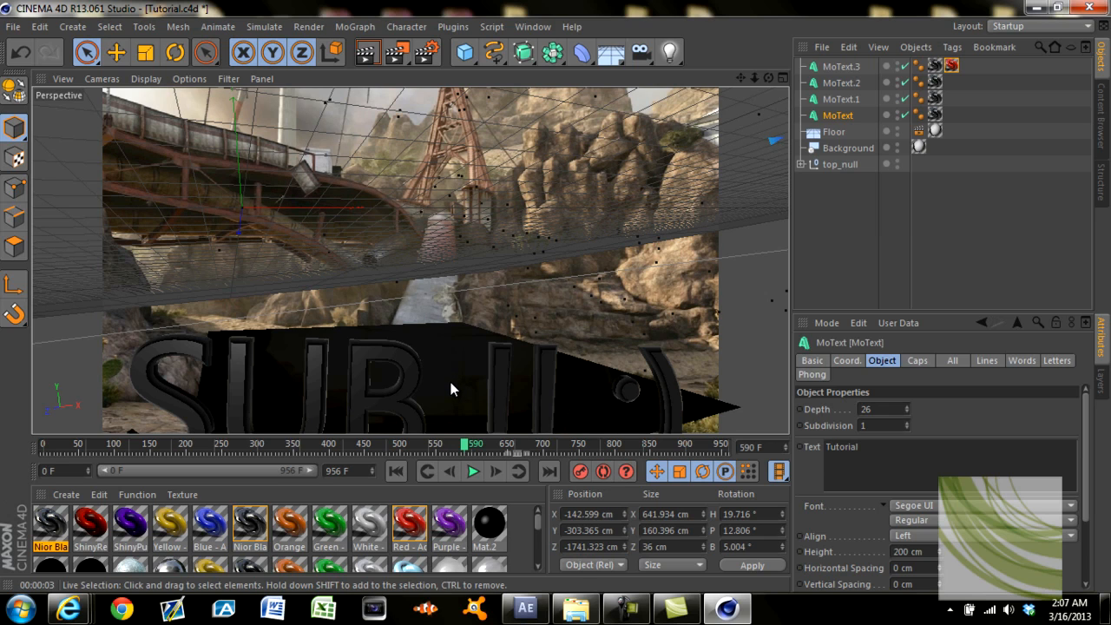
{"action": "left_click_drag", "start_coordinate": [465, 445], "coordinate": [566, 447]}
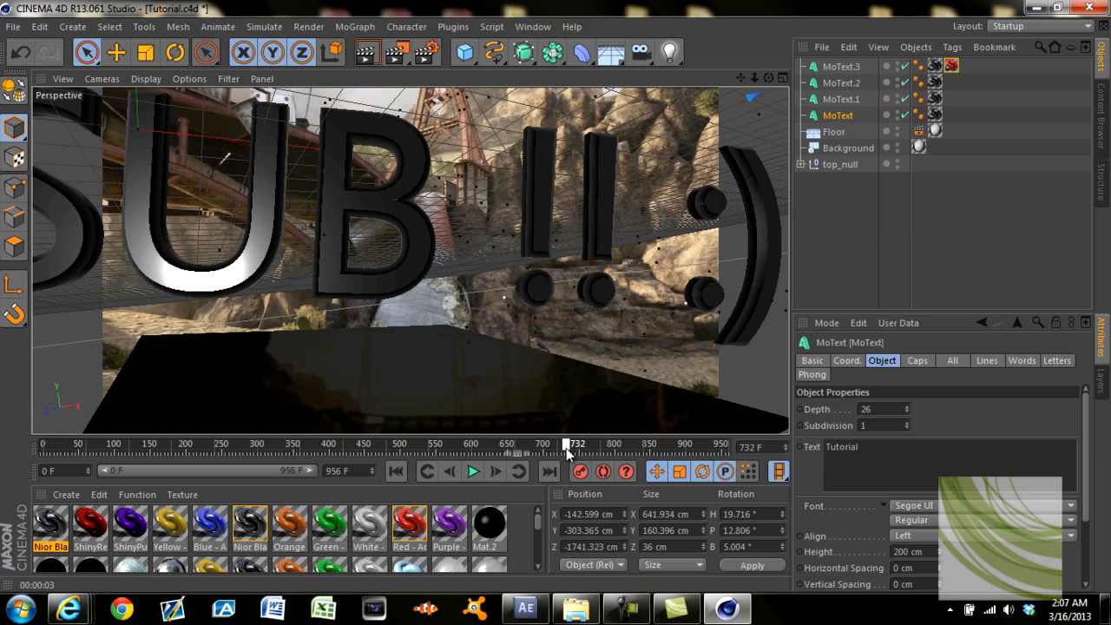
{"action": "left_click_drag", "start_coordinate": [566, 447], "coordinate": [512, 447]}
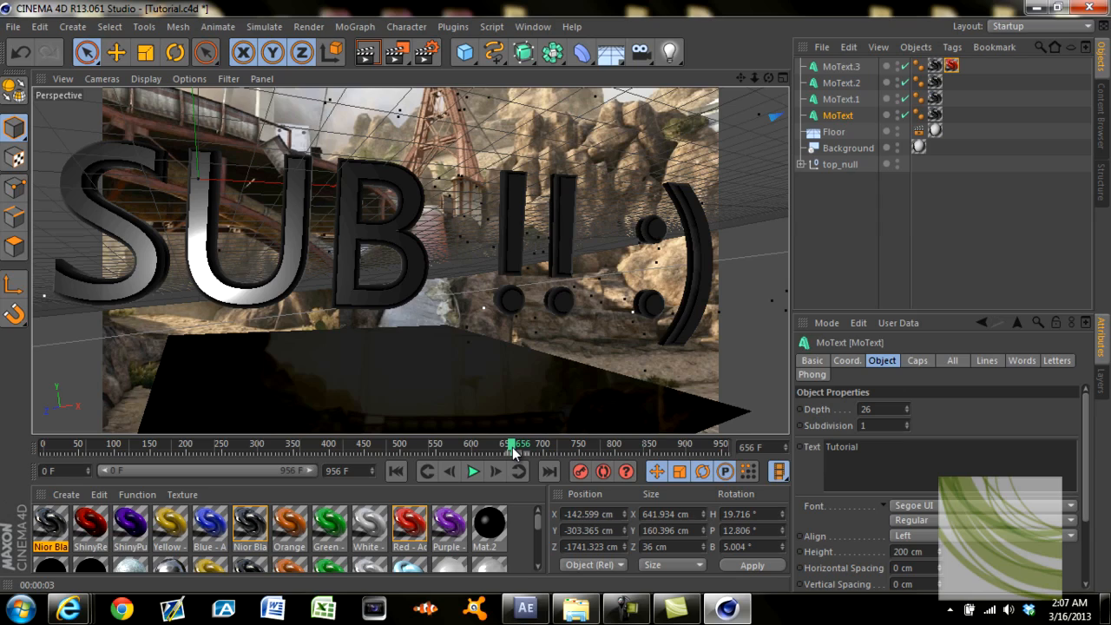
{"action": "left_click_drag", "start_coordinate": [514, 450], "coordinate": [234, 441]}
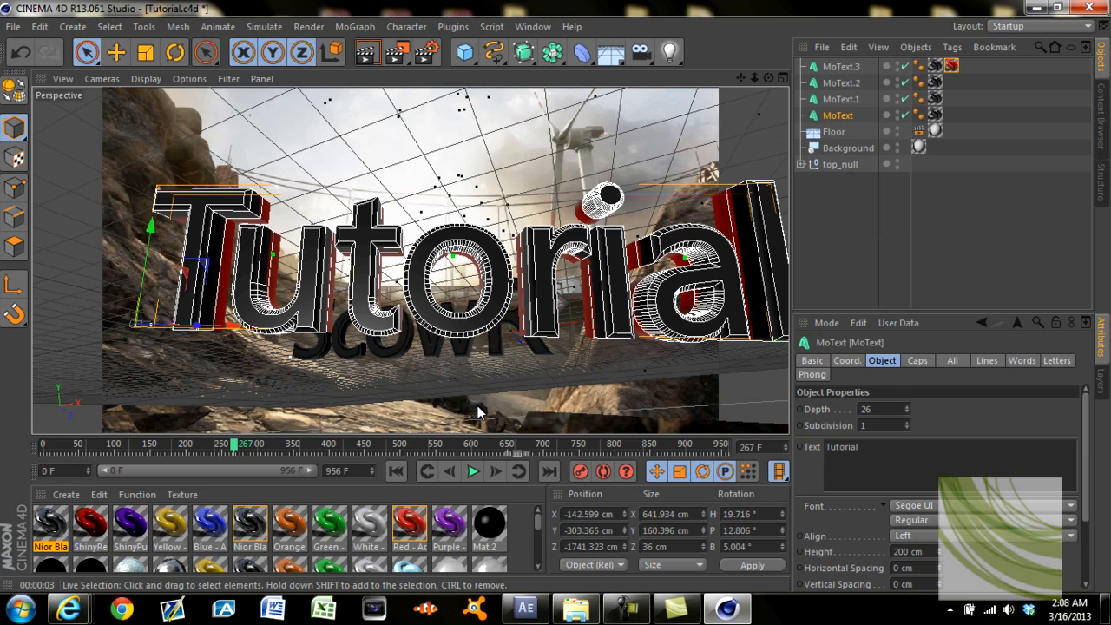
{"action": "left_click_drag", "start_coordinate": [249, 446], "coordinate": [503, 441]}
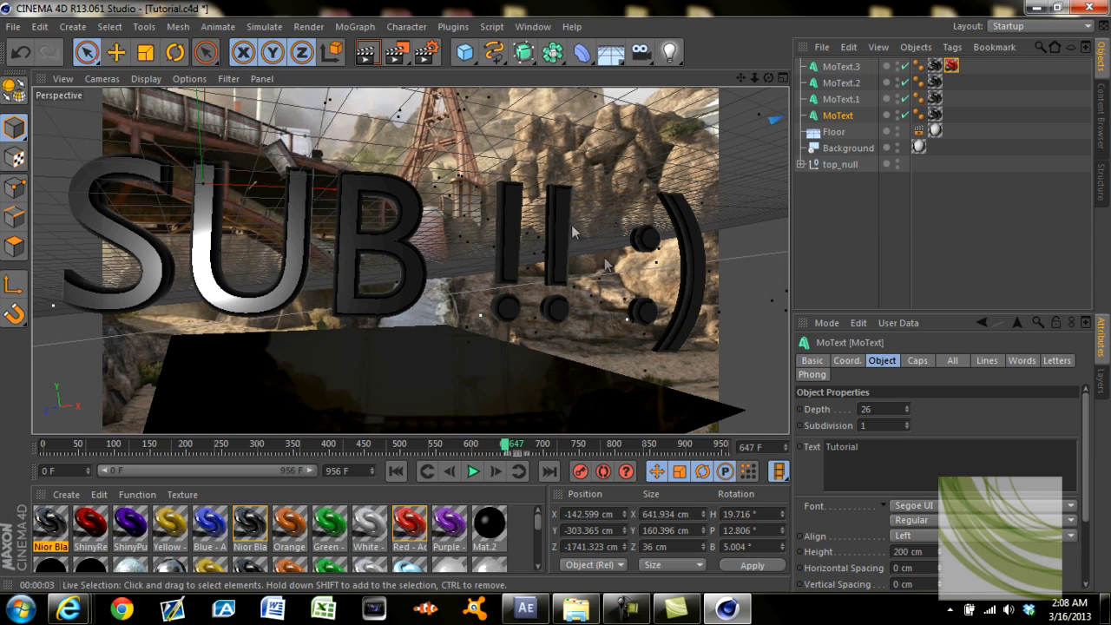